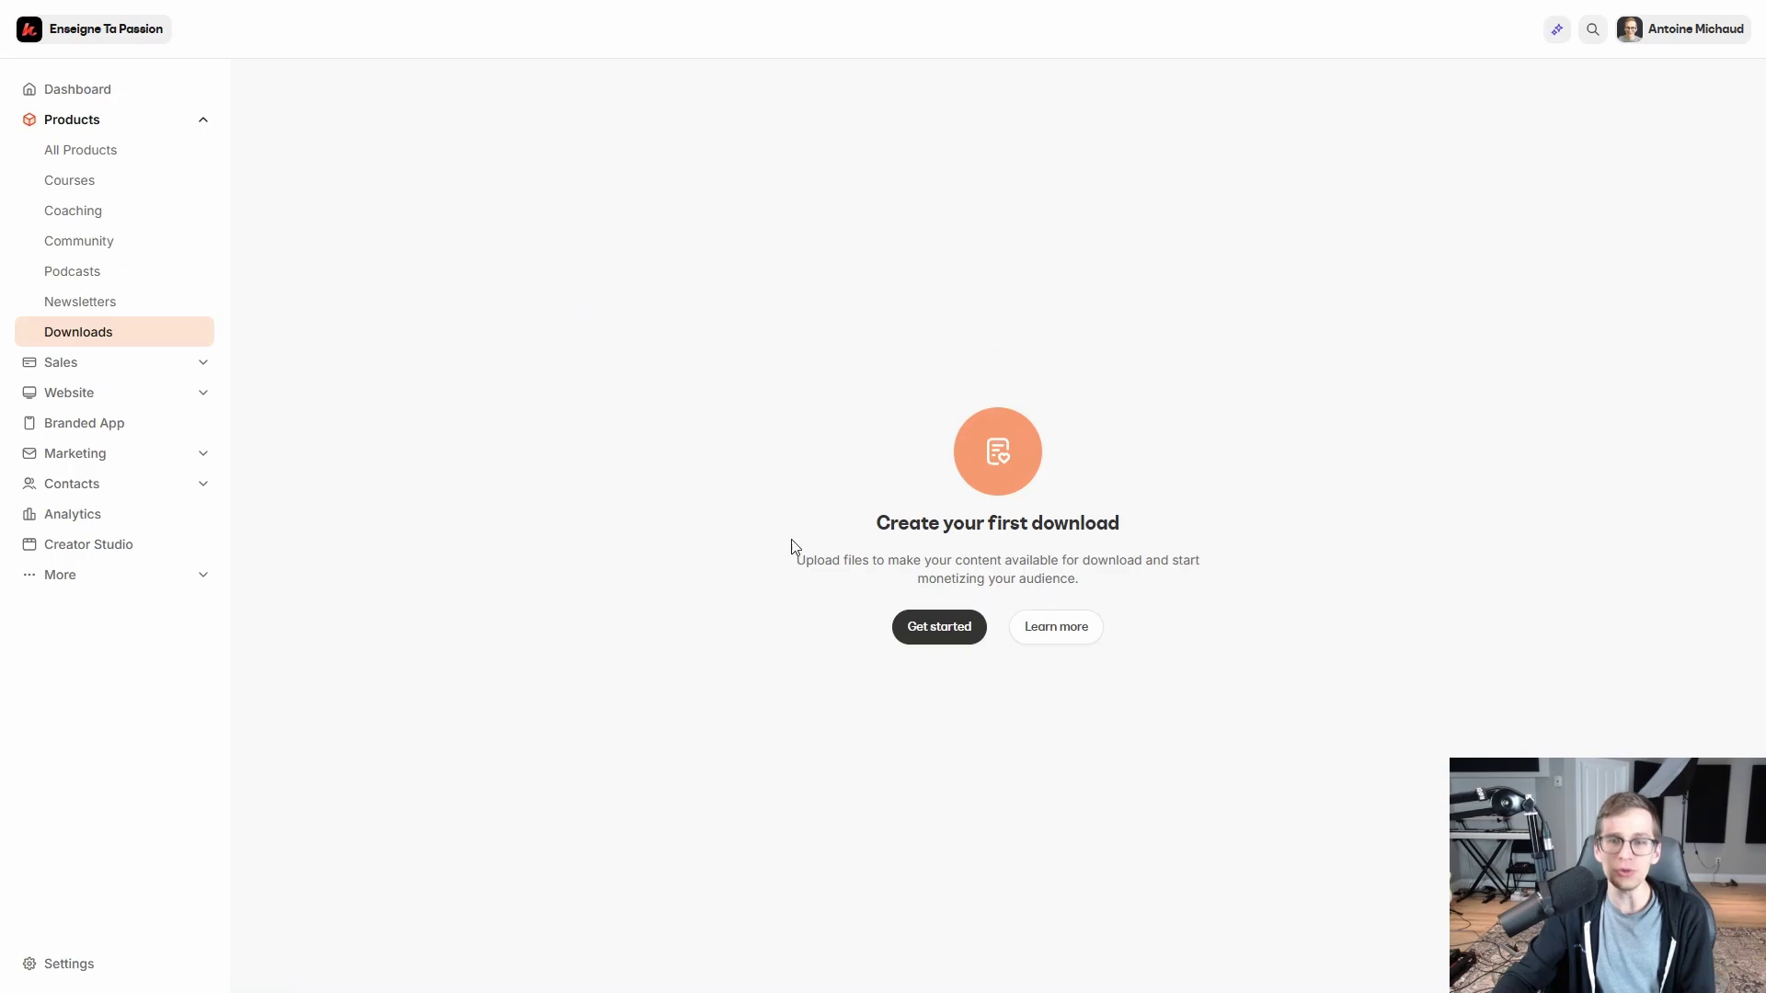
Step: Start a new download product and title it "Guide Ultime du Marketing d'Affiliation", leaving the description blank
click(937, 635)
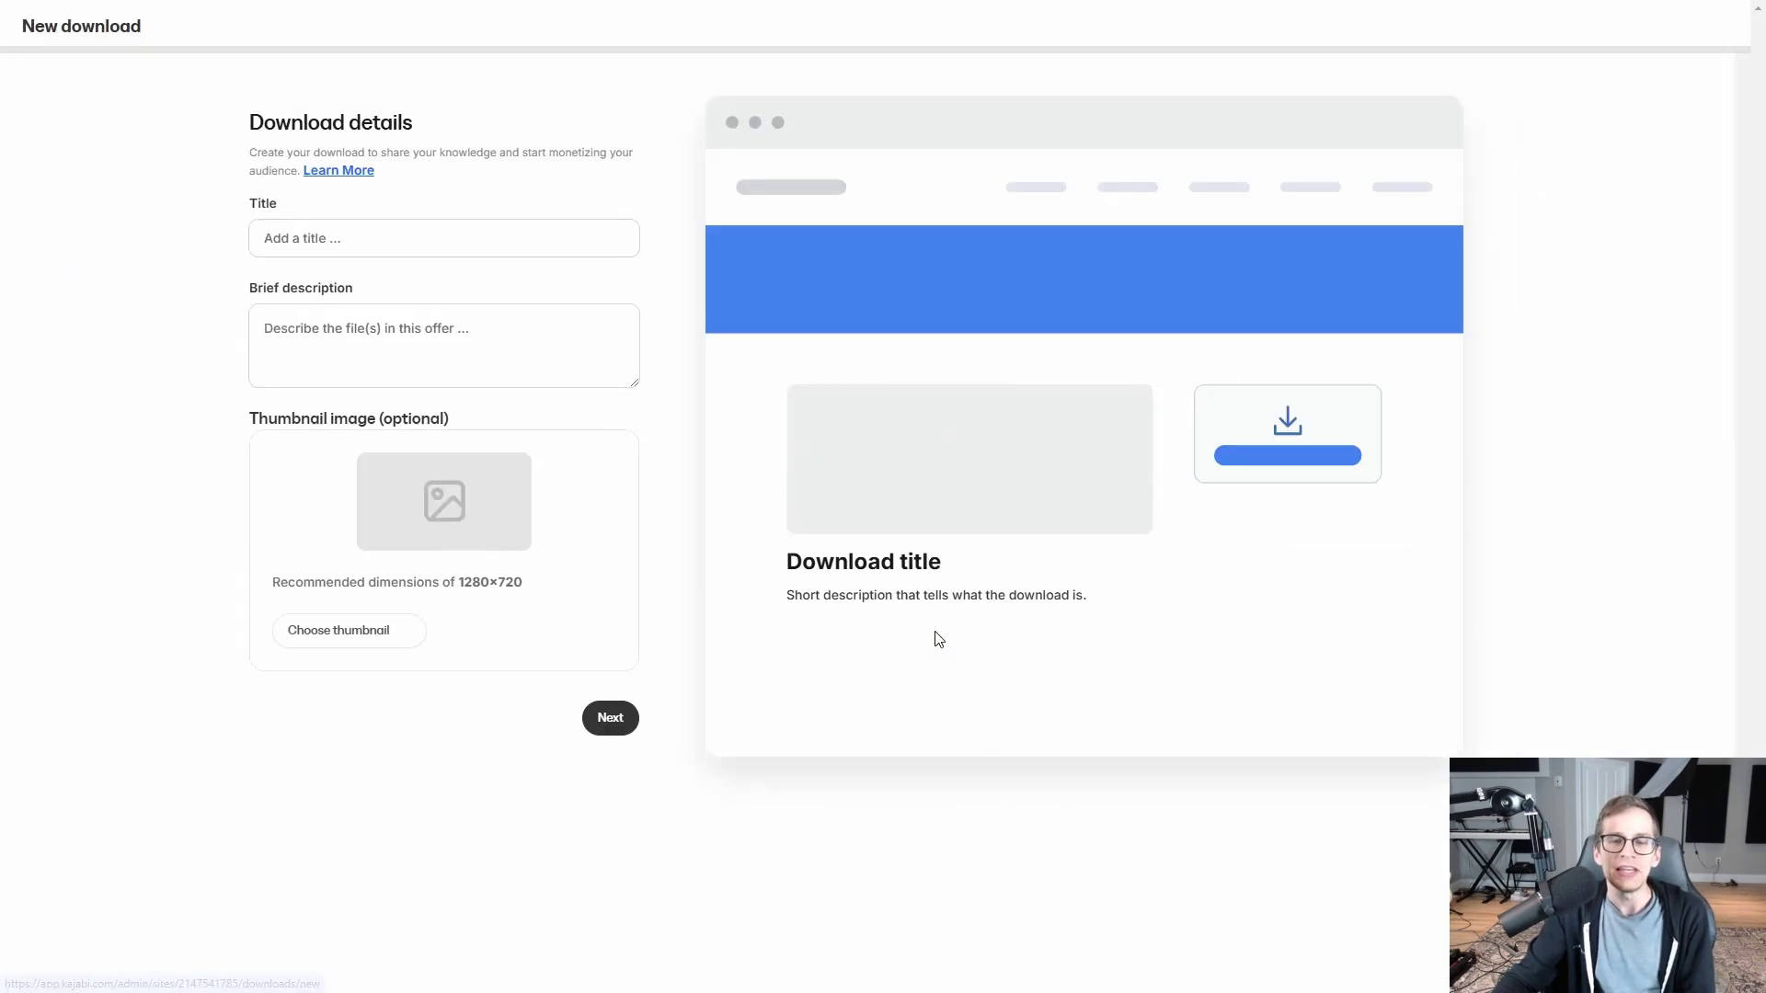
click(269, 245)
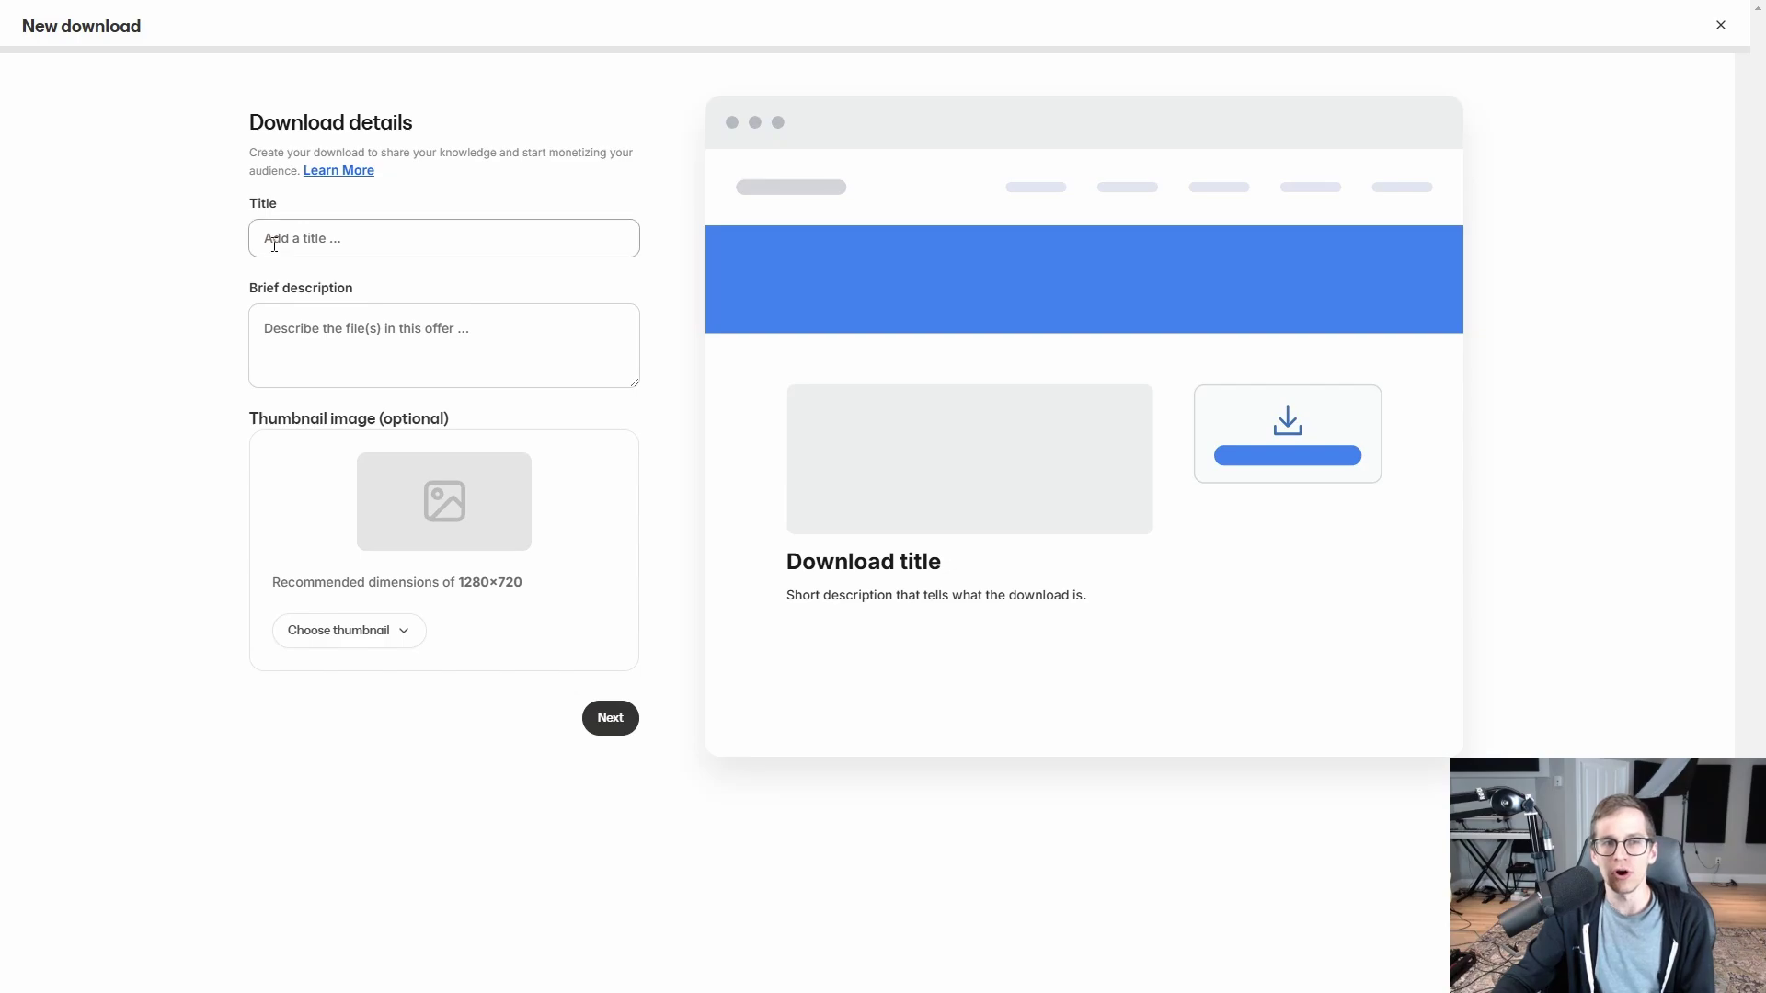
text(G)
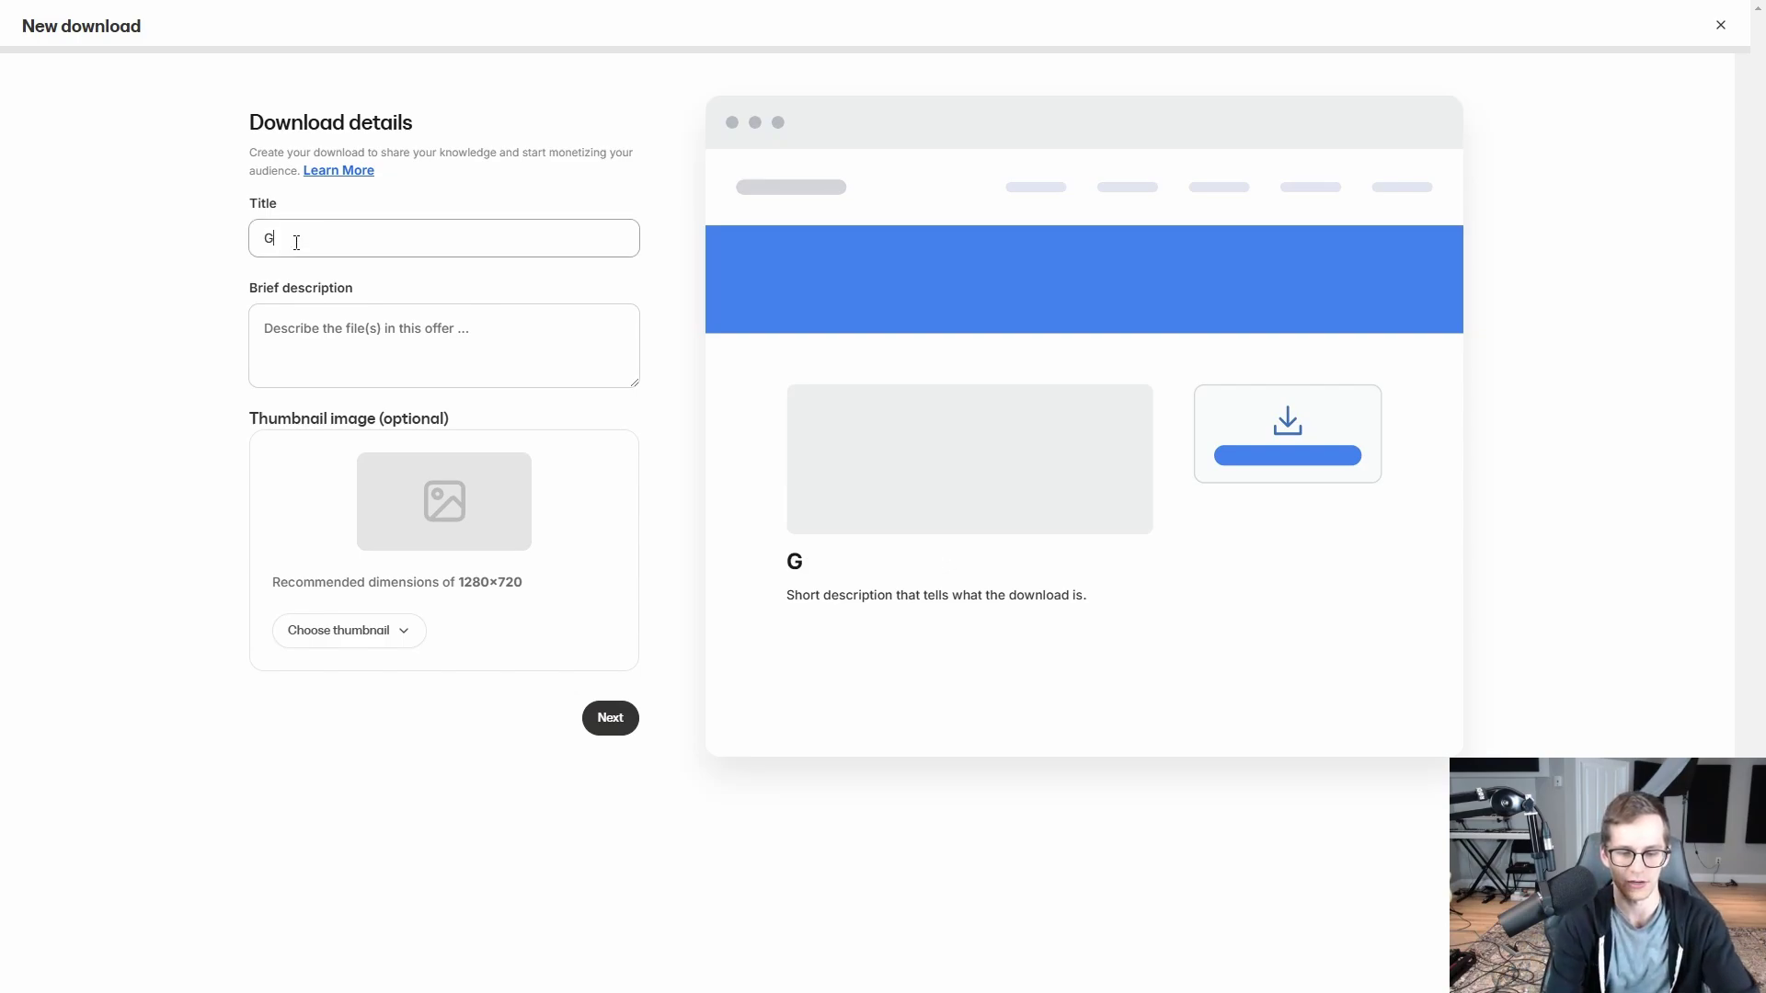
text(uide Ultime du )
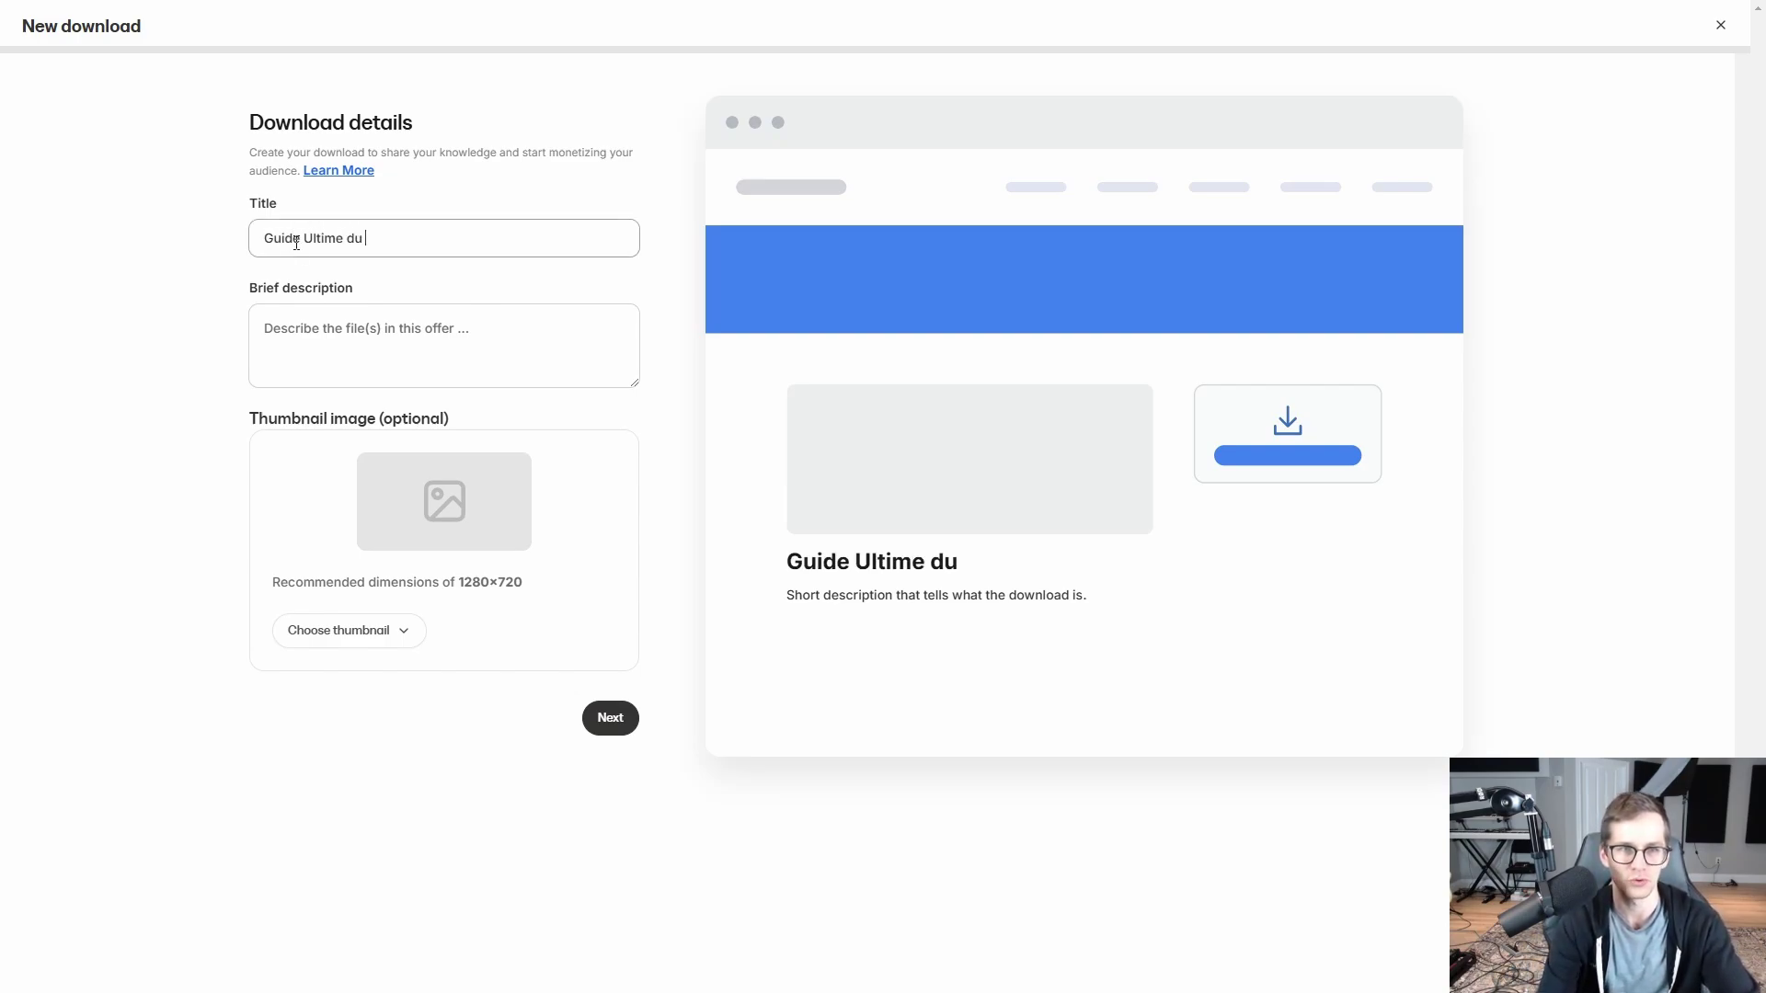
text(Marketing d'Adf)
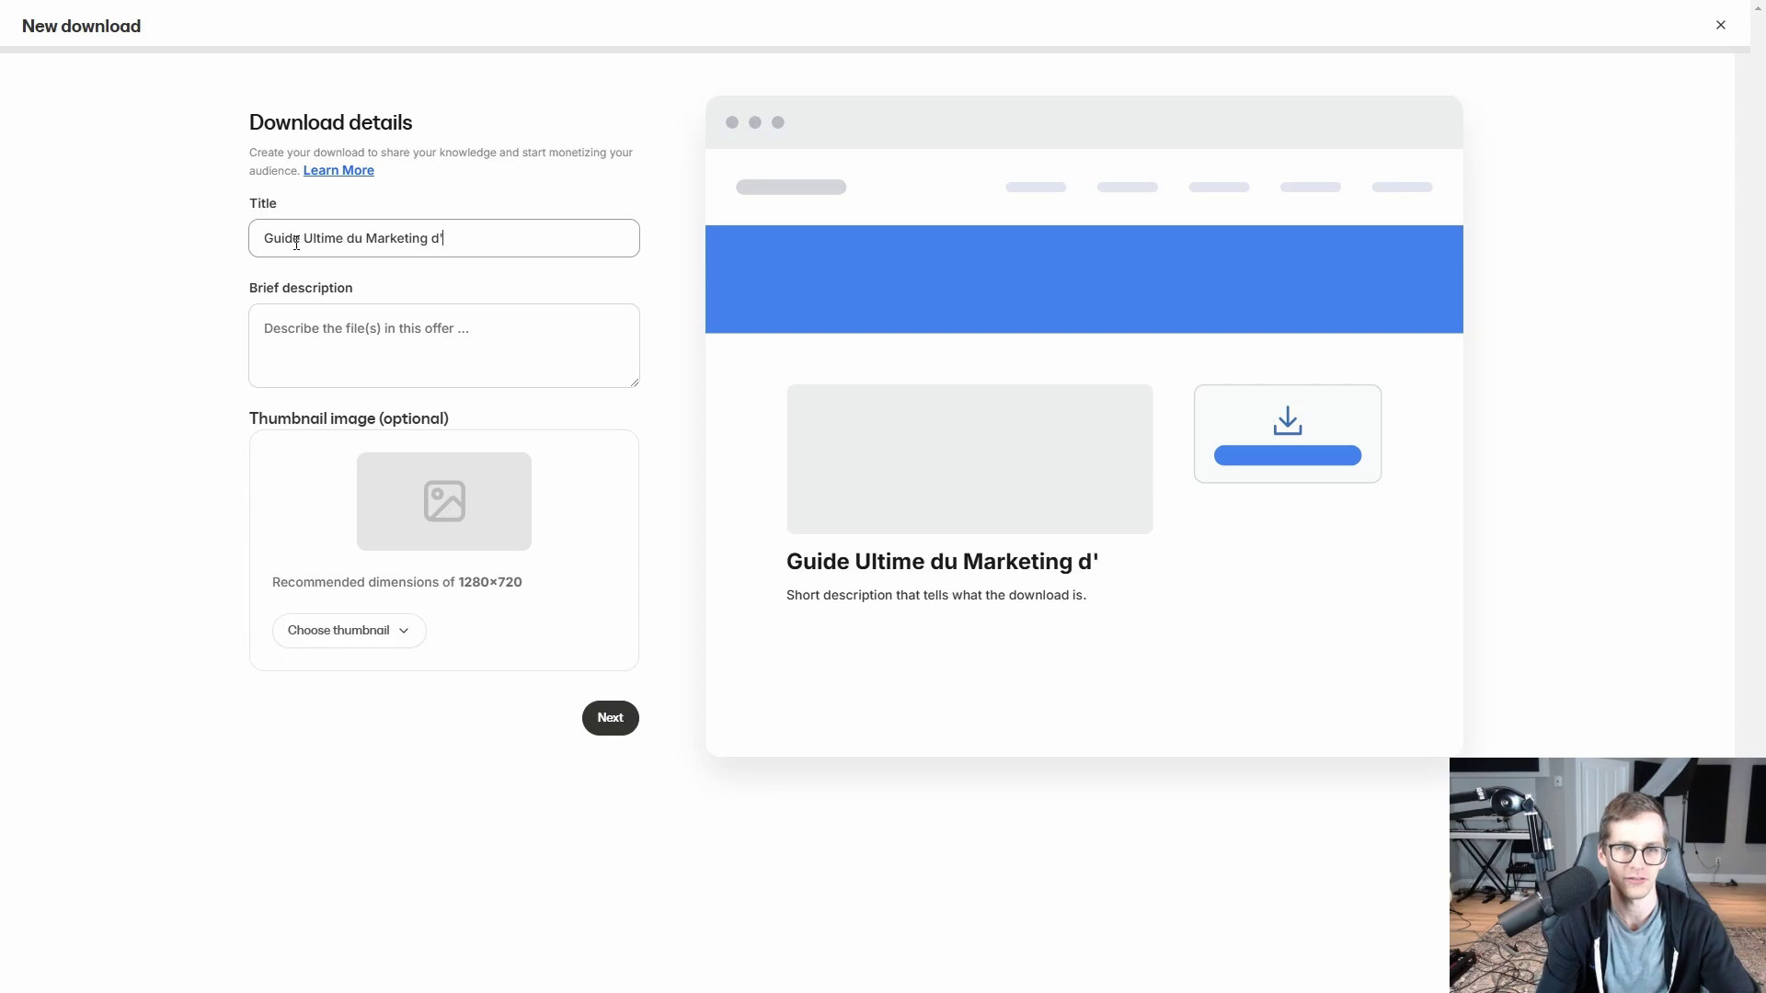
key(BackSpace)
key(BackSpace)
text(ffiliation)
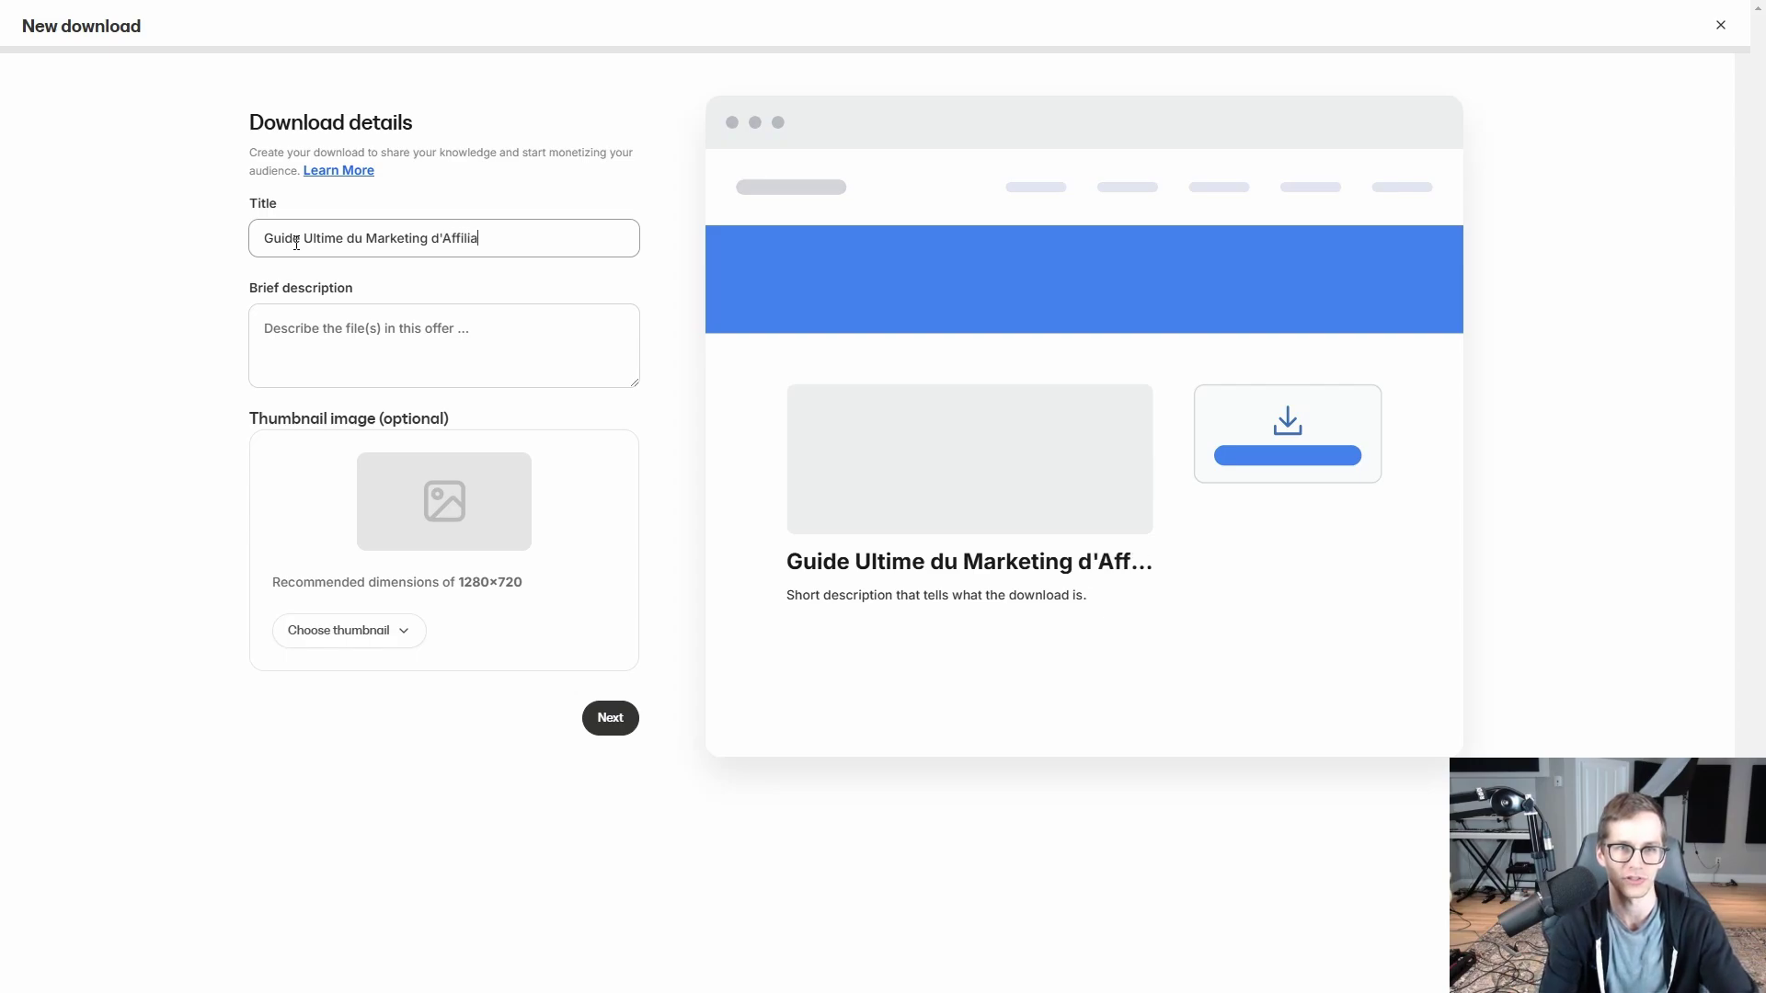
click(351, 324)
click(134, 524)
Step: Use the green FORMATION Z picture from the recent images as the thumbnail and continue to the files stage
click(355, 633)
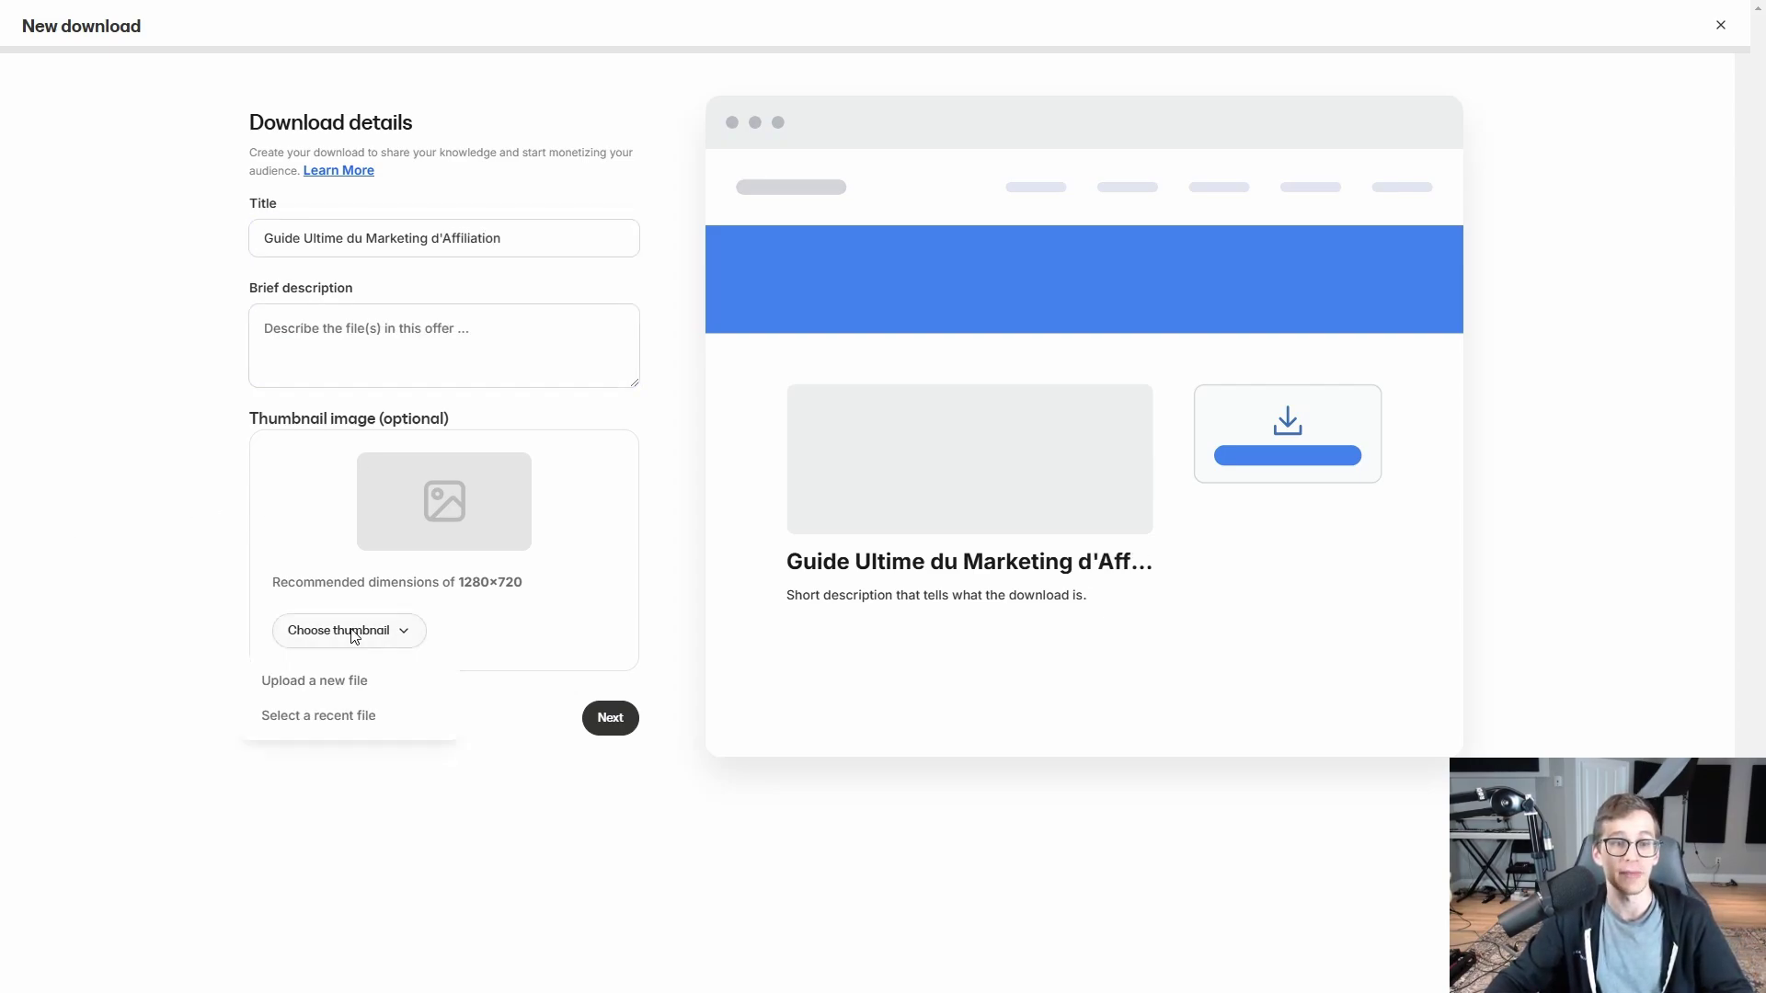
click(317, 718)
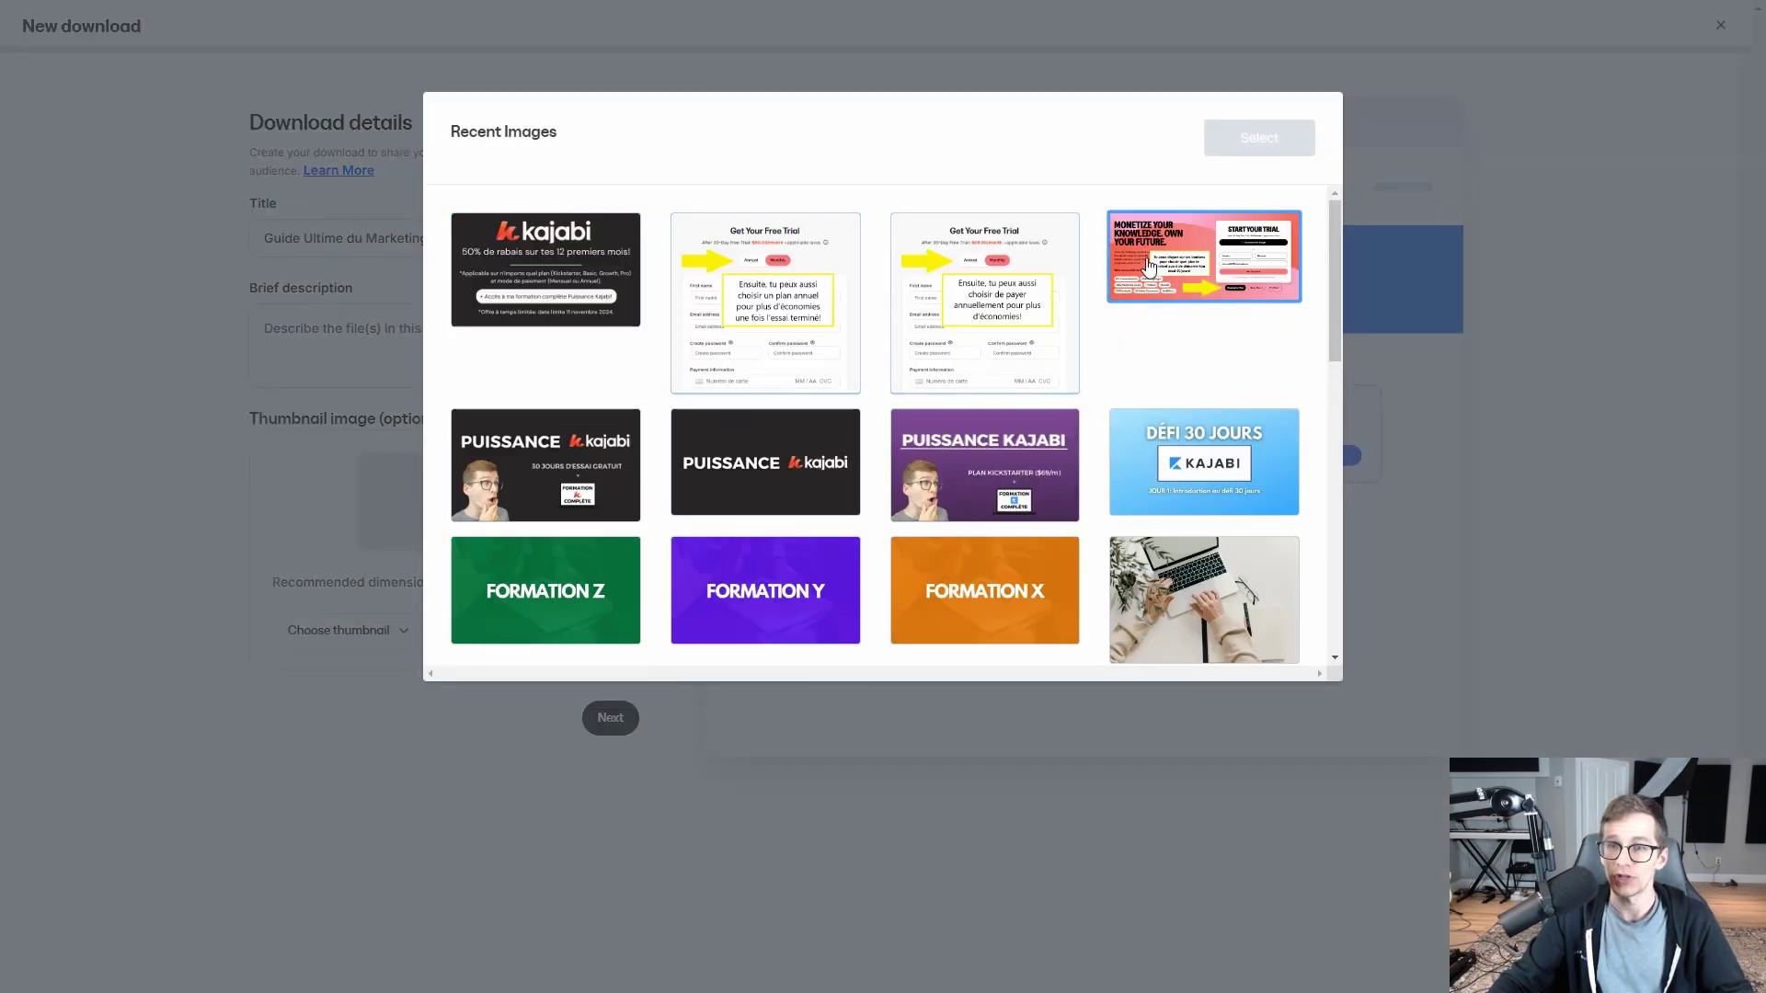
click(561, 602)
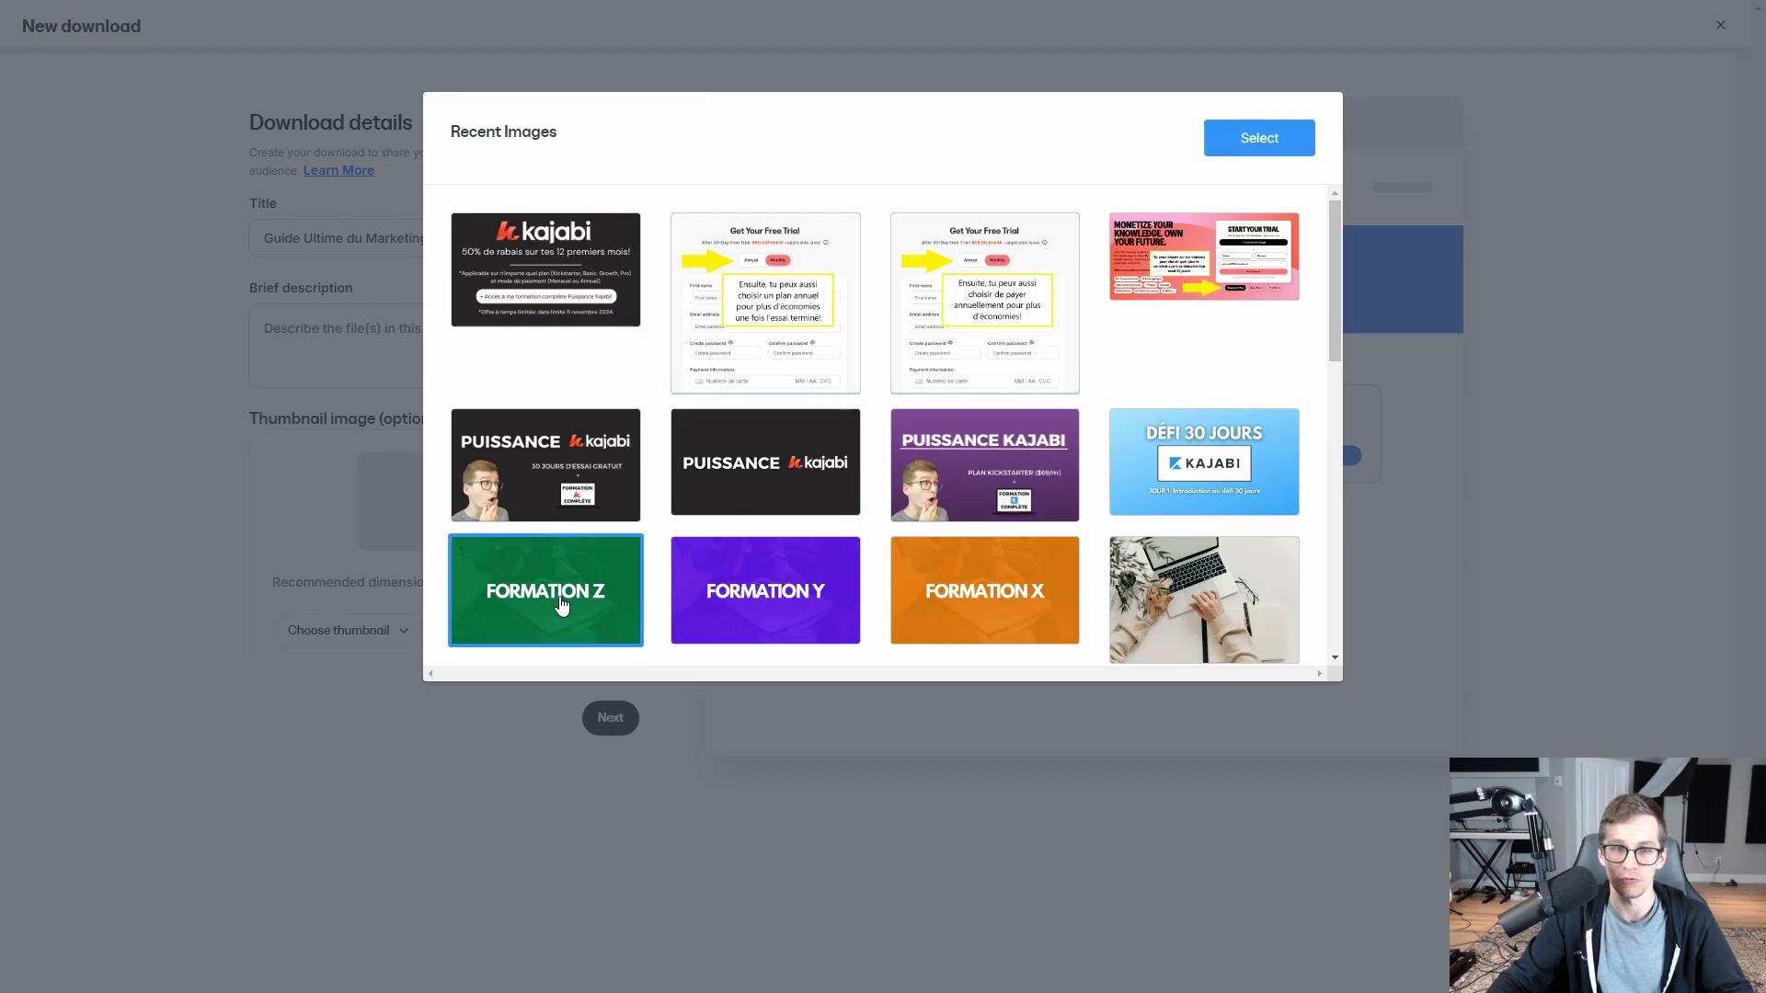
click(1278, 137)
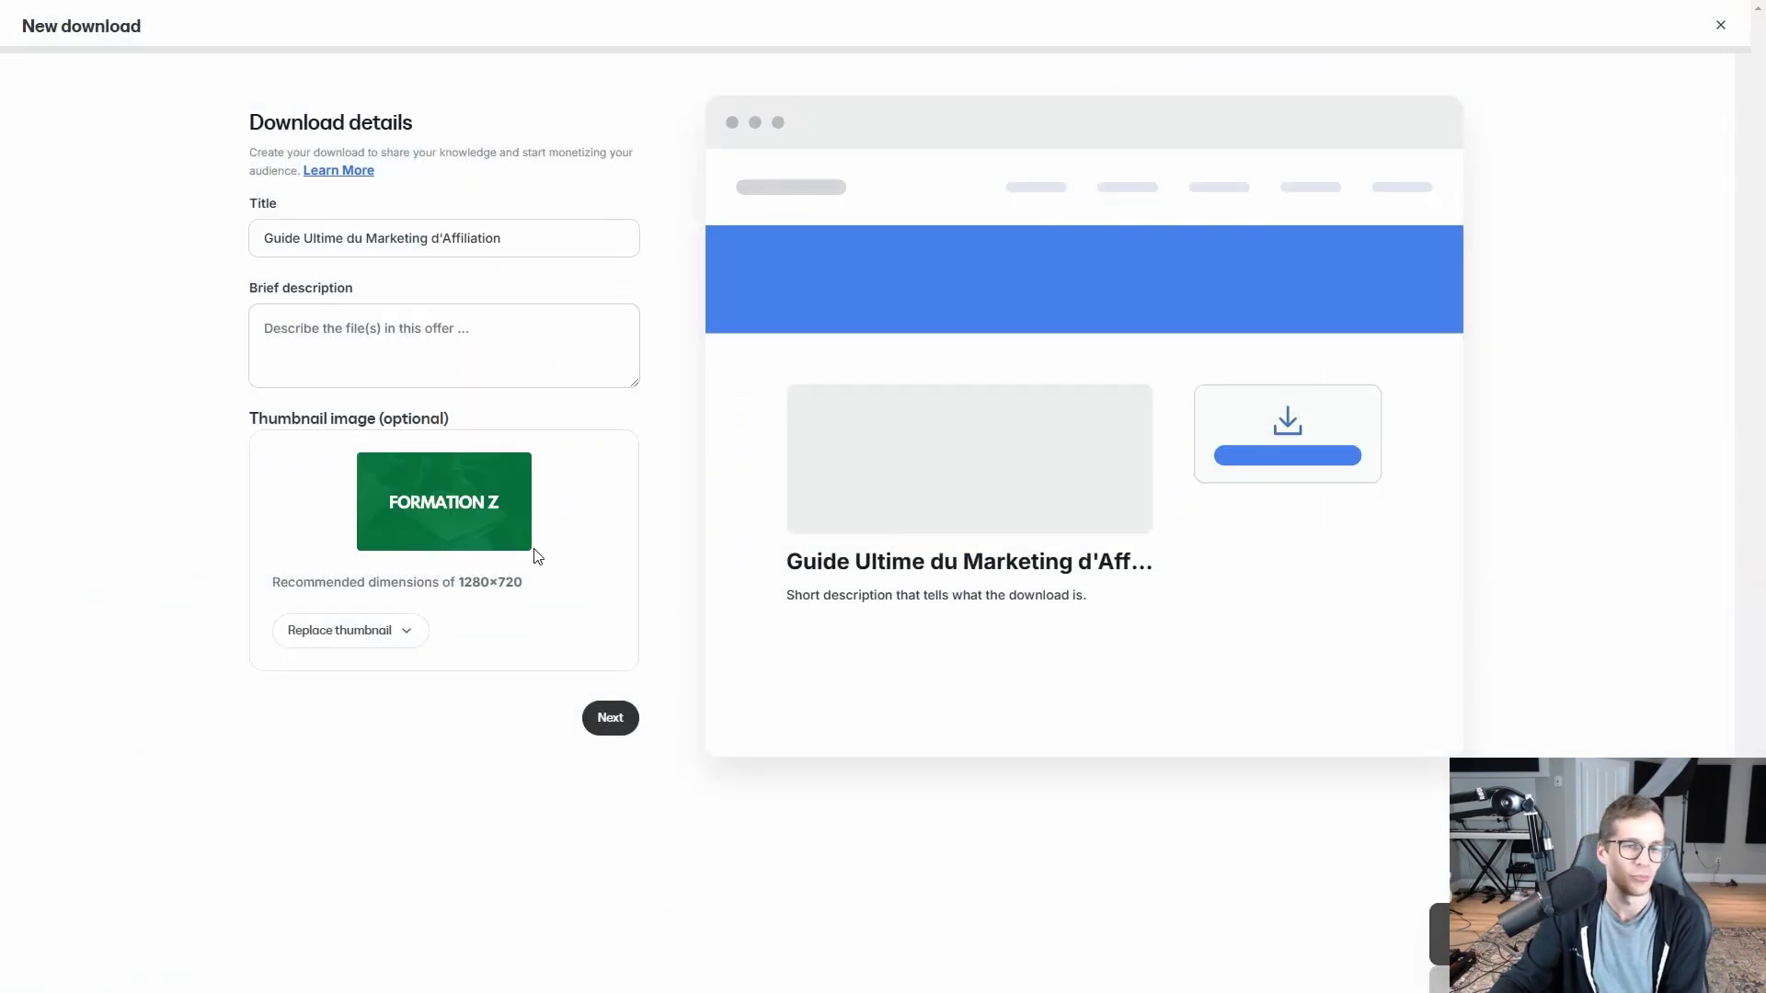
click(610, 720)
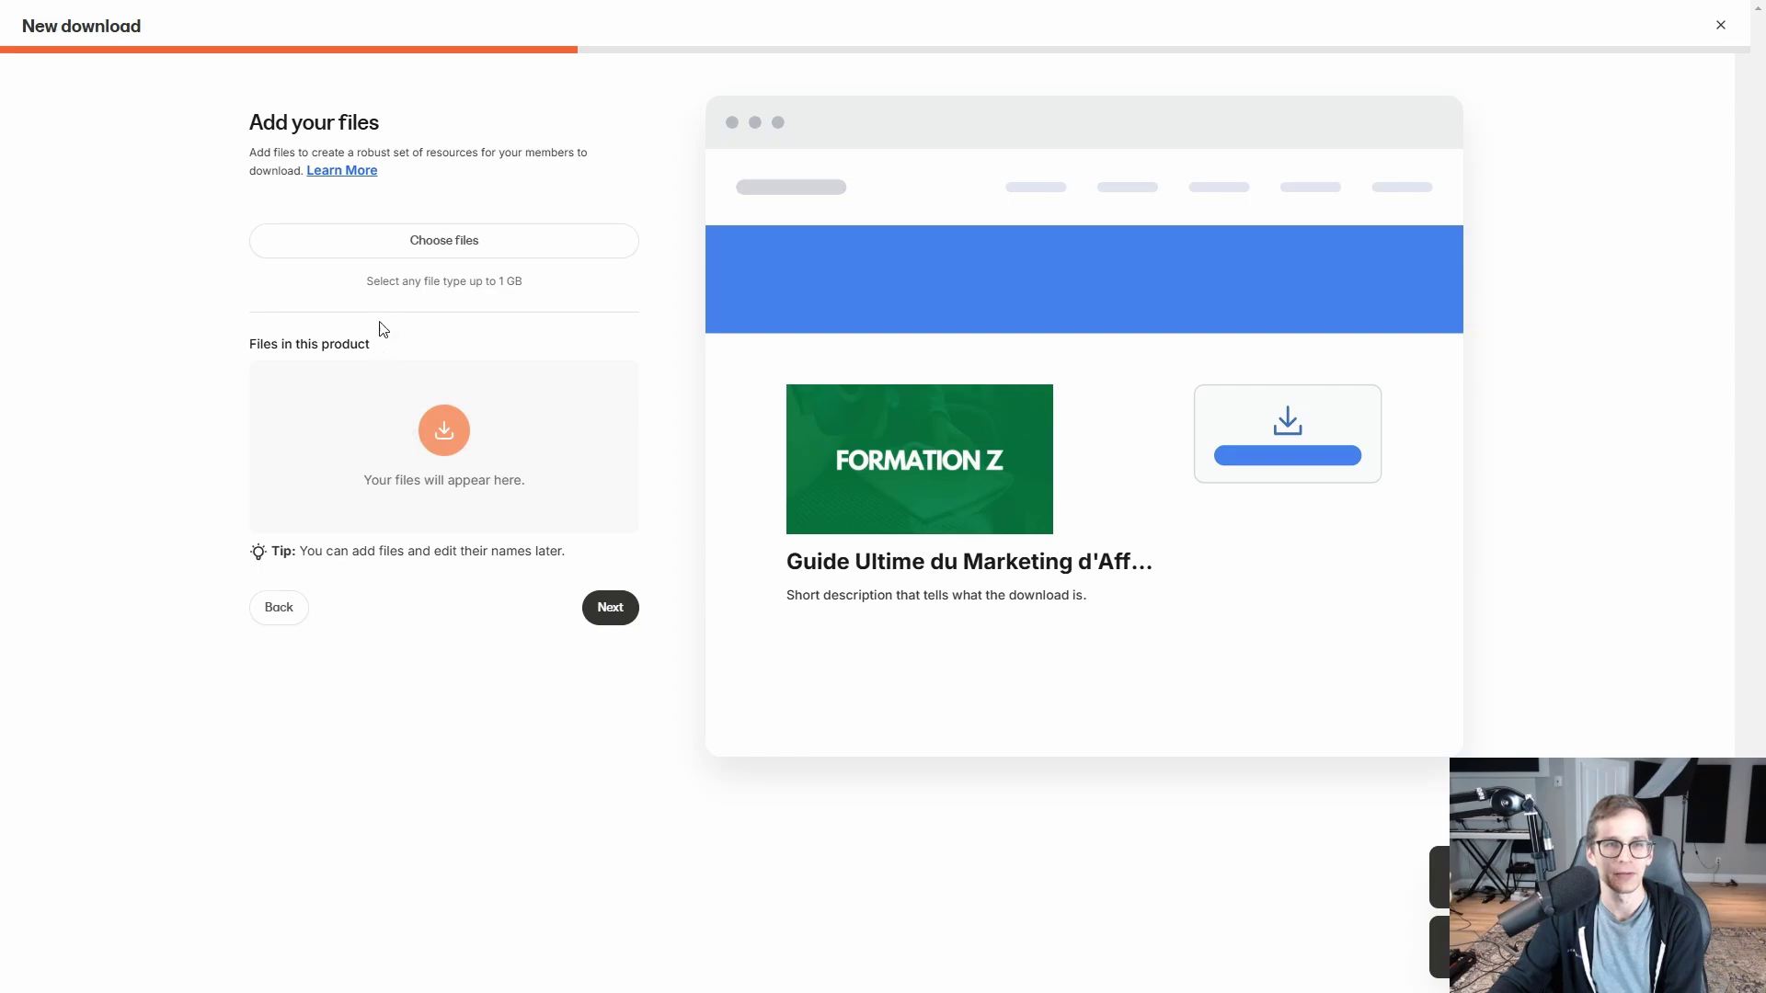
Step: Upload the Chord Dictionary (Updated July 2024) PDF from the computer and continue to pricing
click(409, 241)
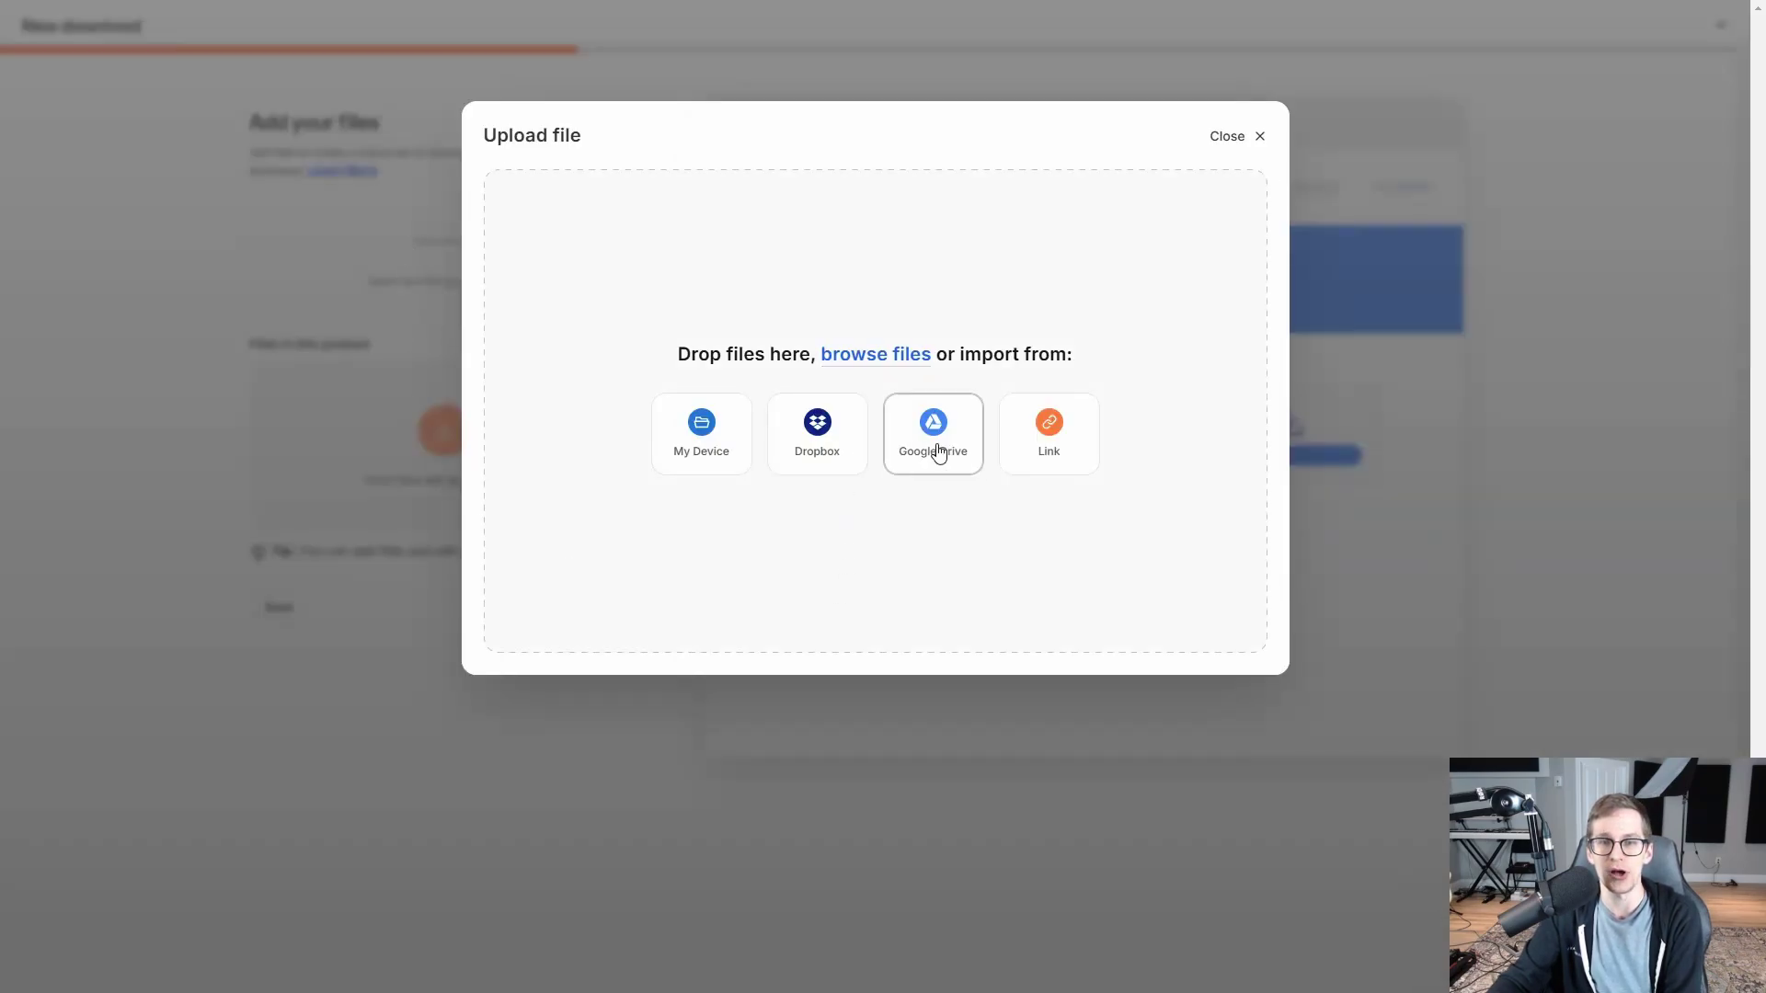
click(682, 452)
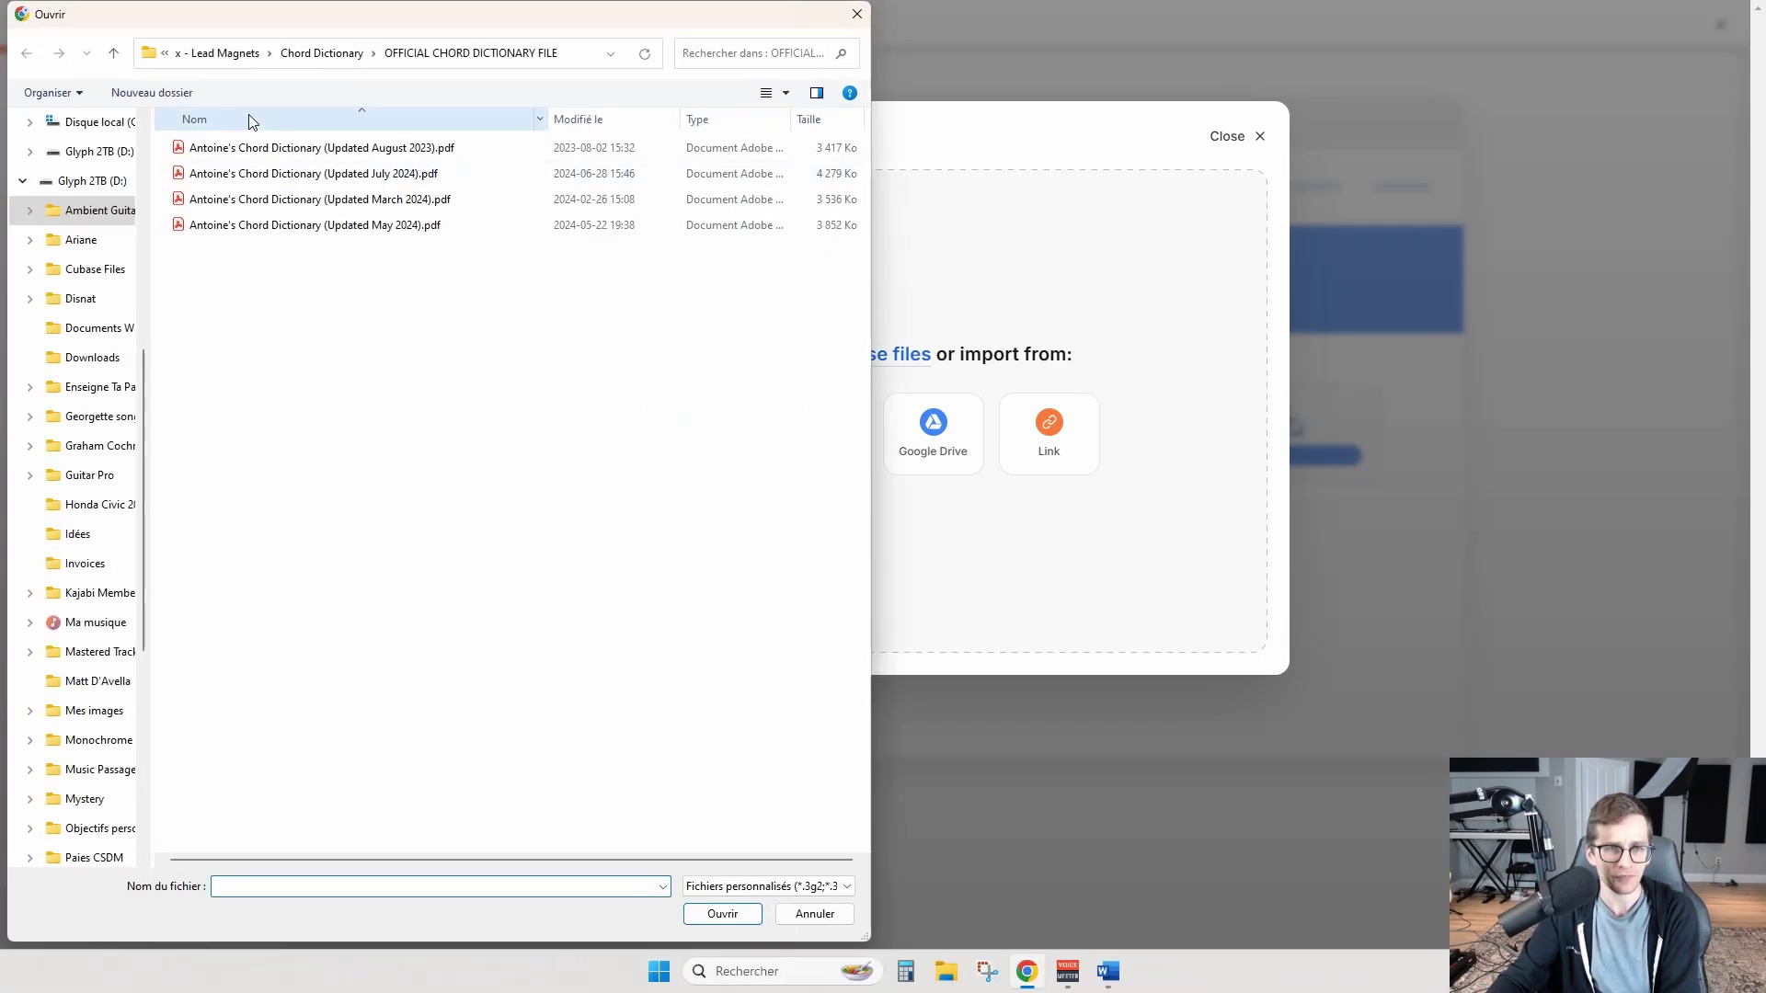
click(409, 174)
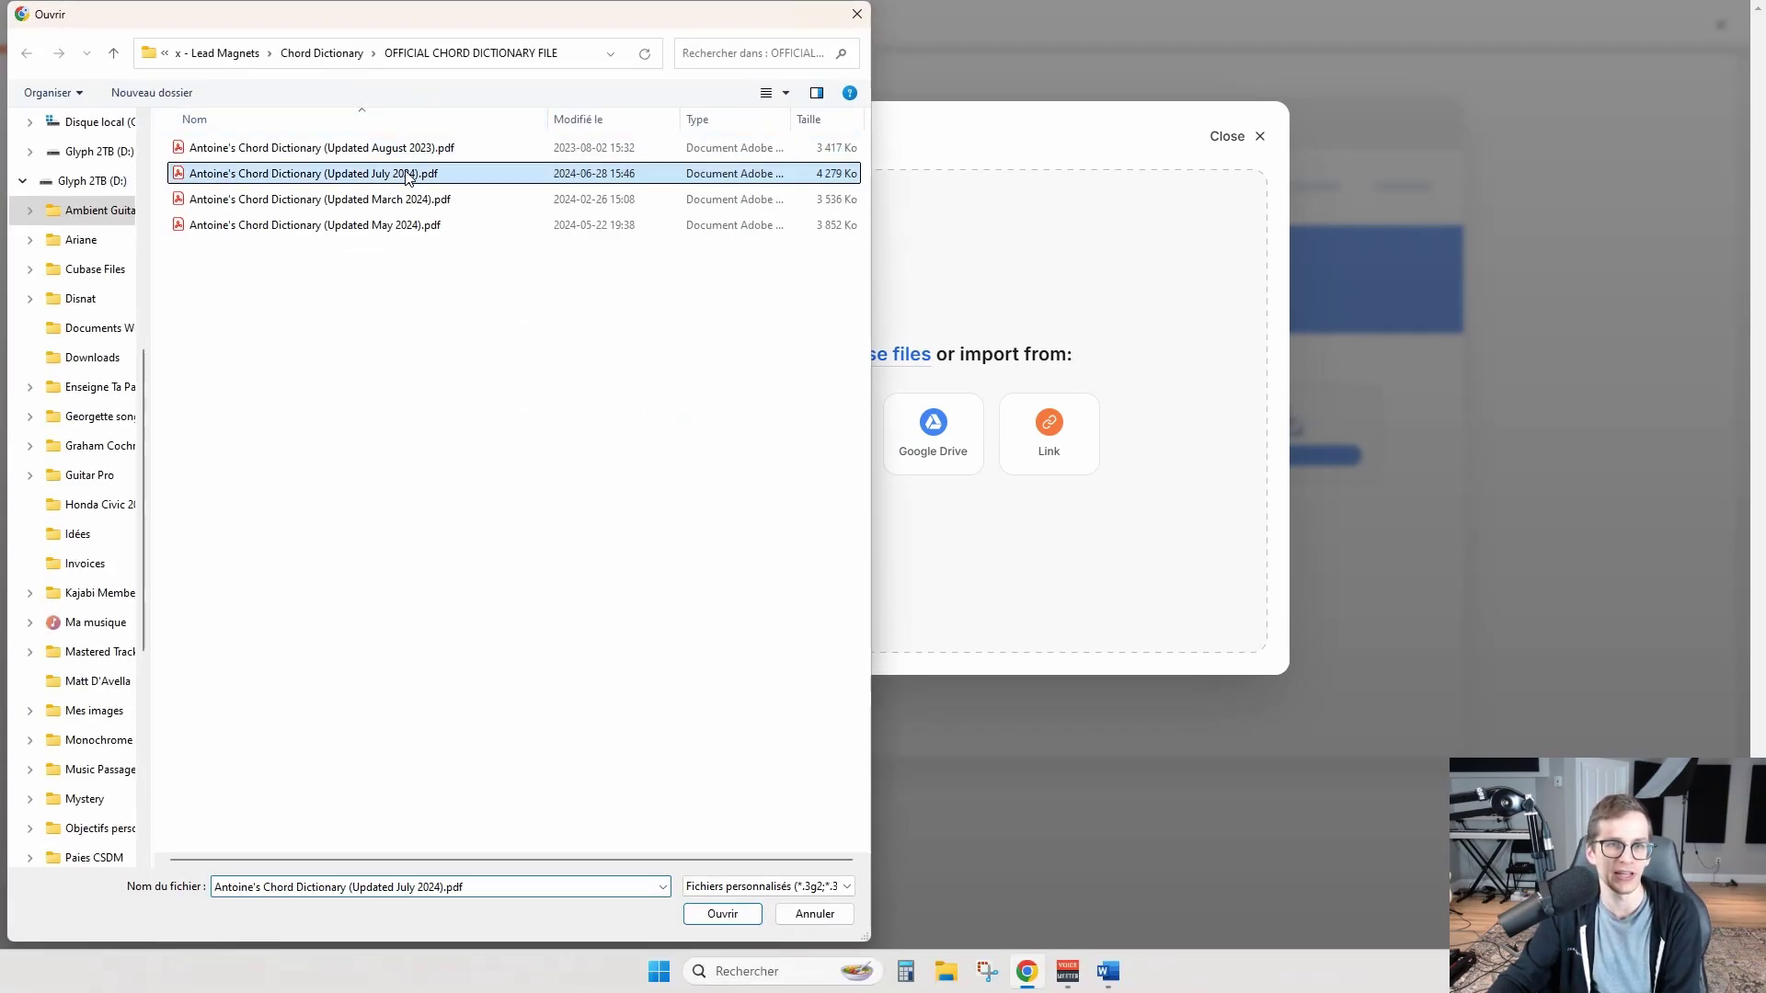
click(722, 914)
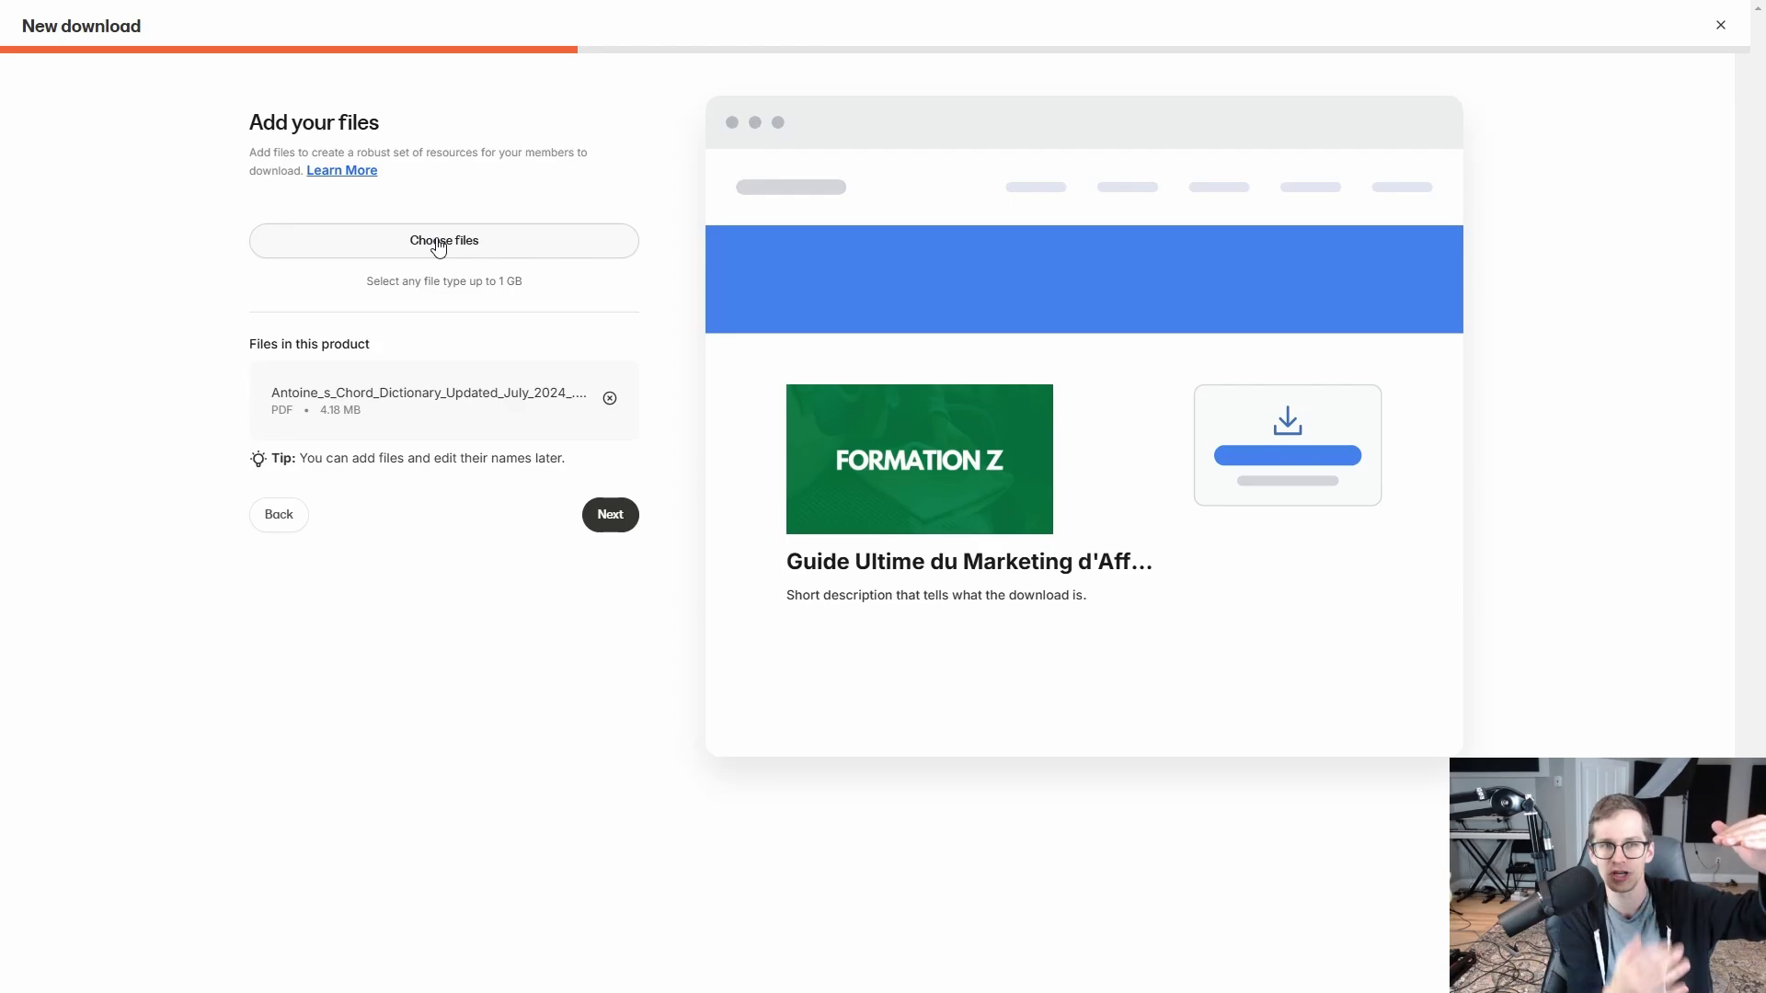
click(602, 517)
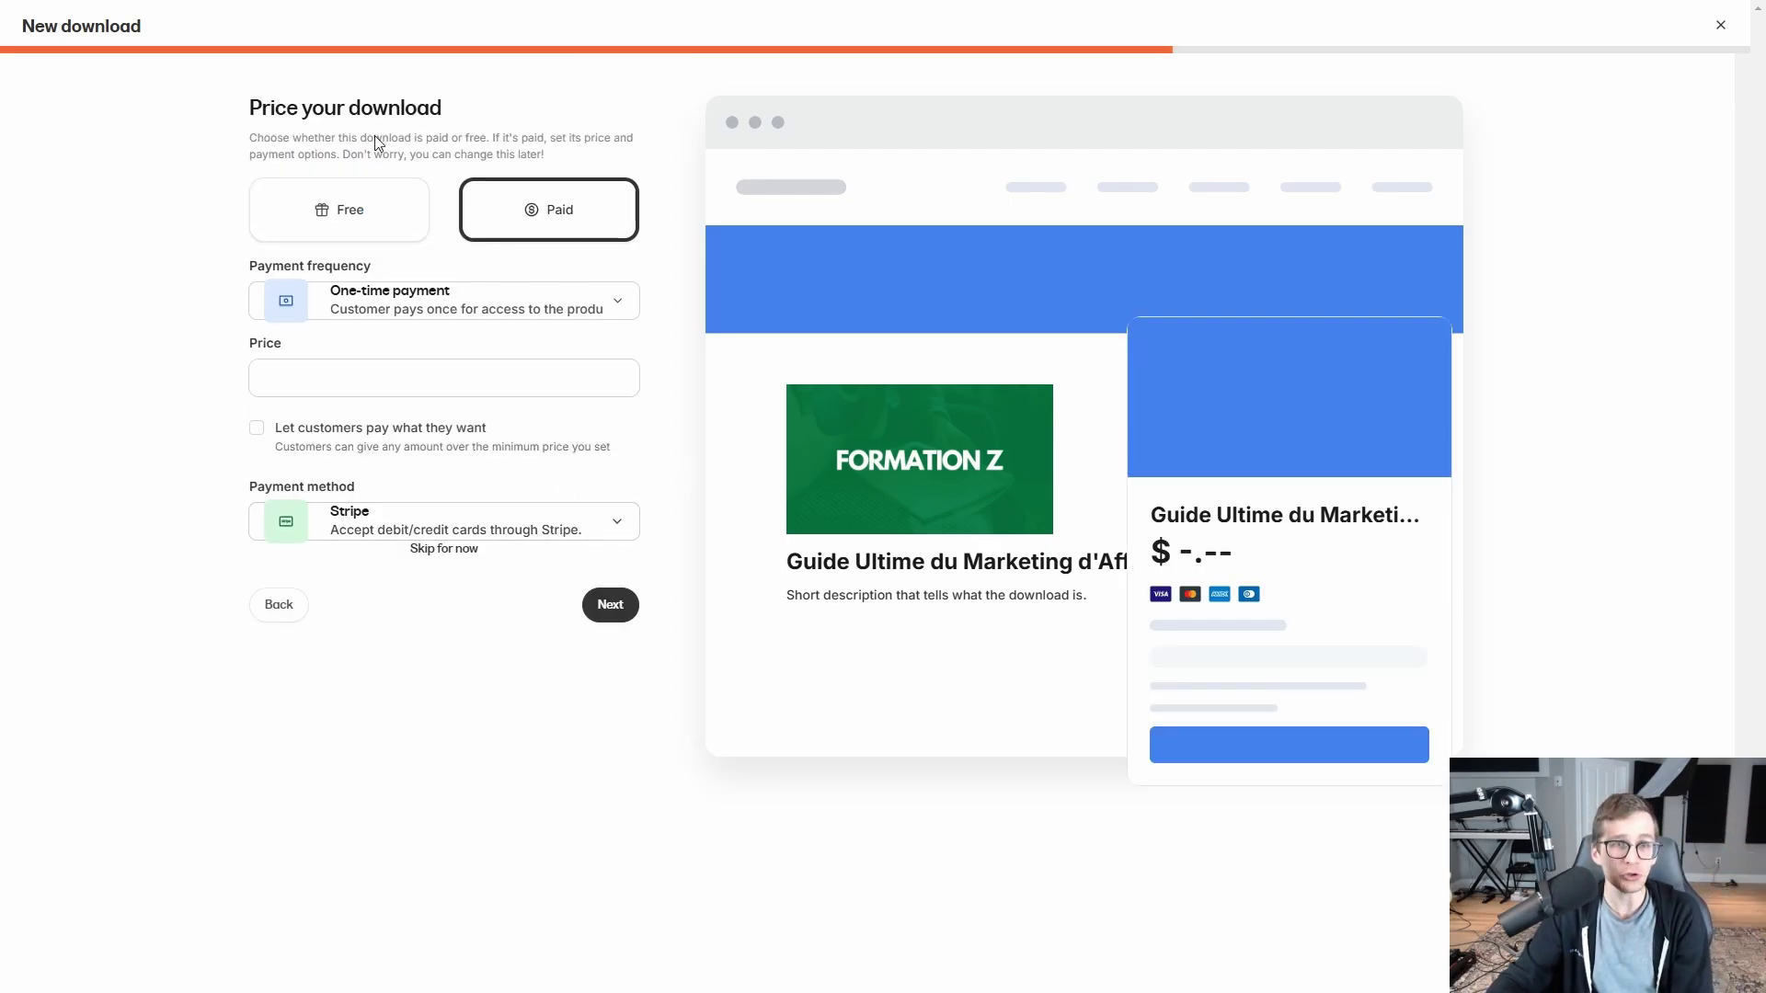
Step: Try pricing the download as a paid subscription of $17 billed every 1 year
click(336, 219)
click(553, 221)
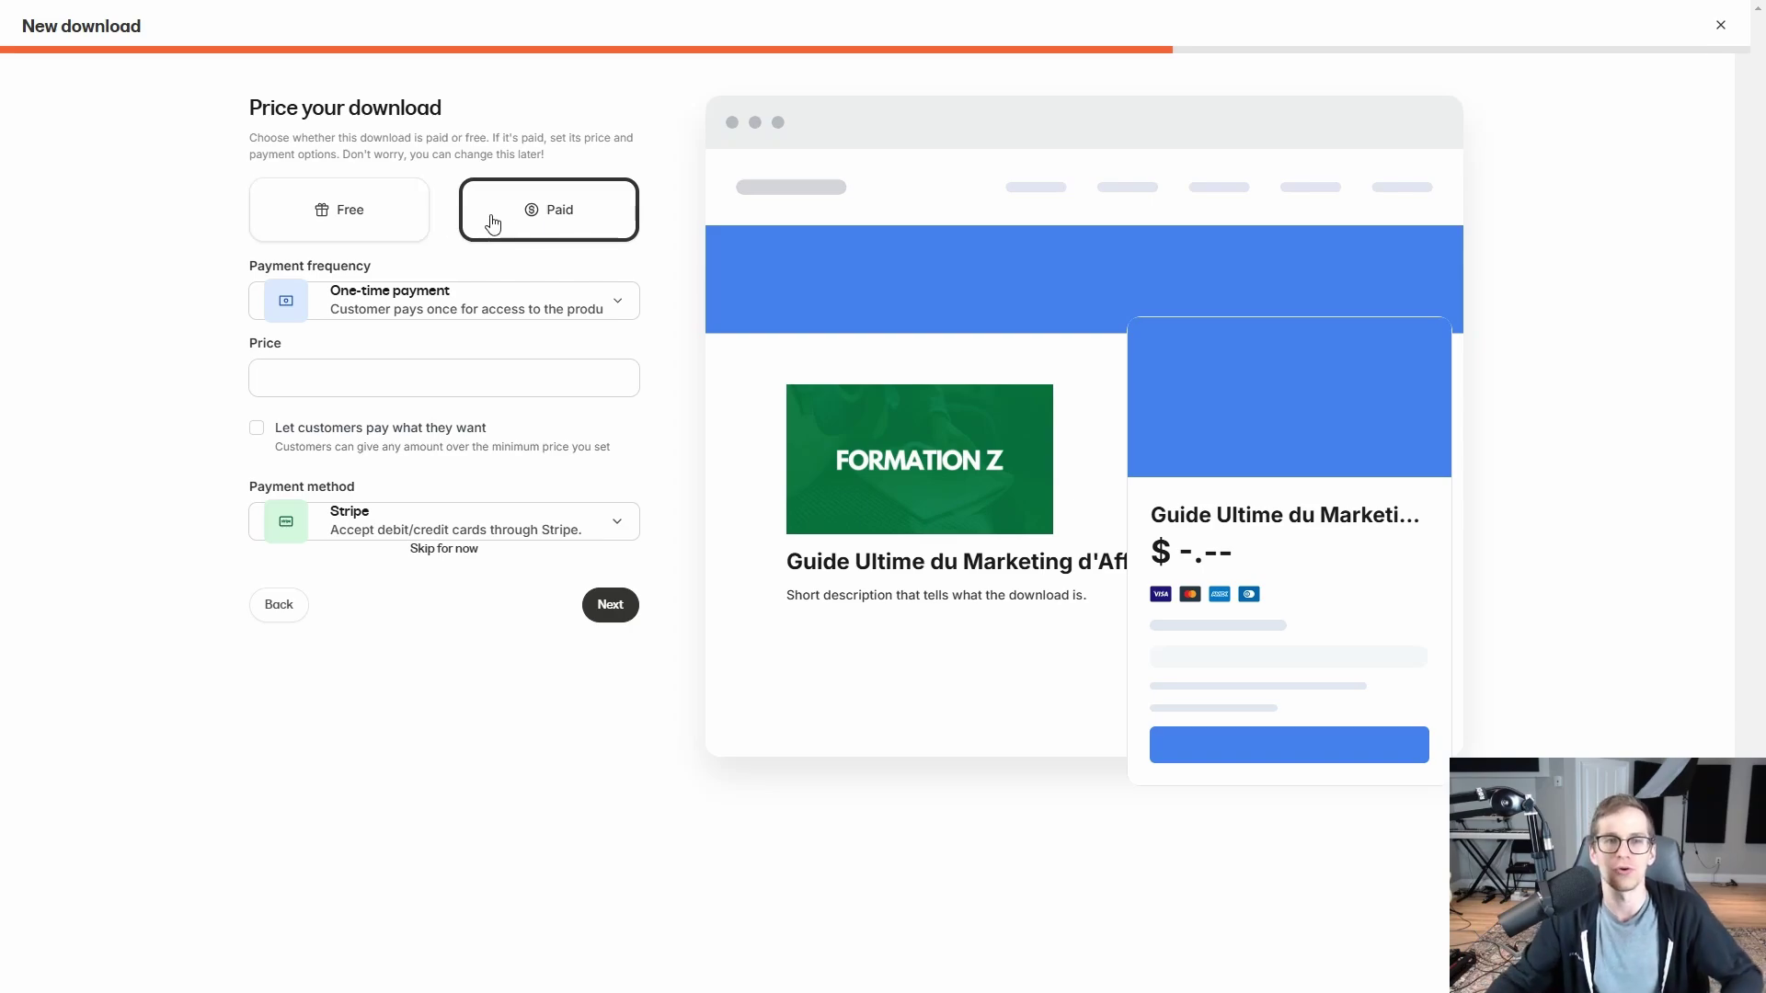
click(389, 315)
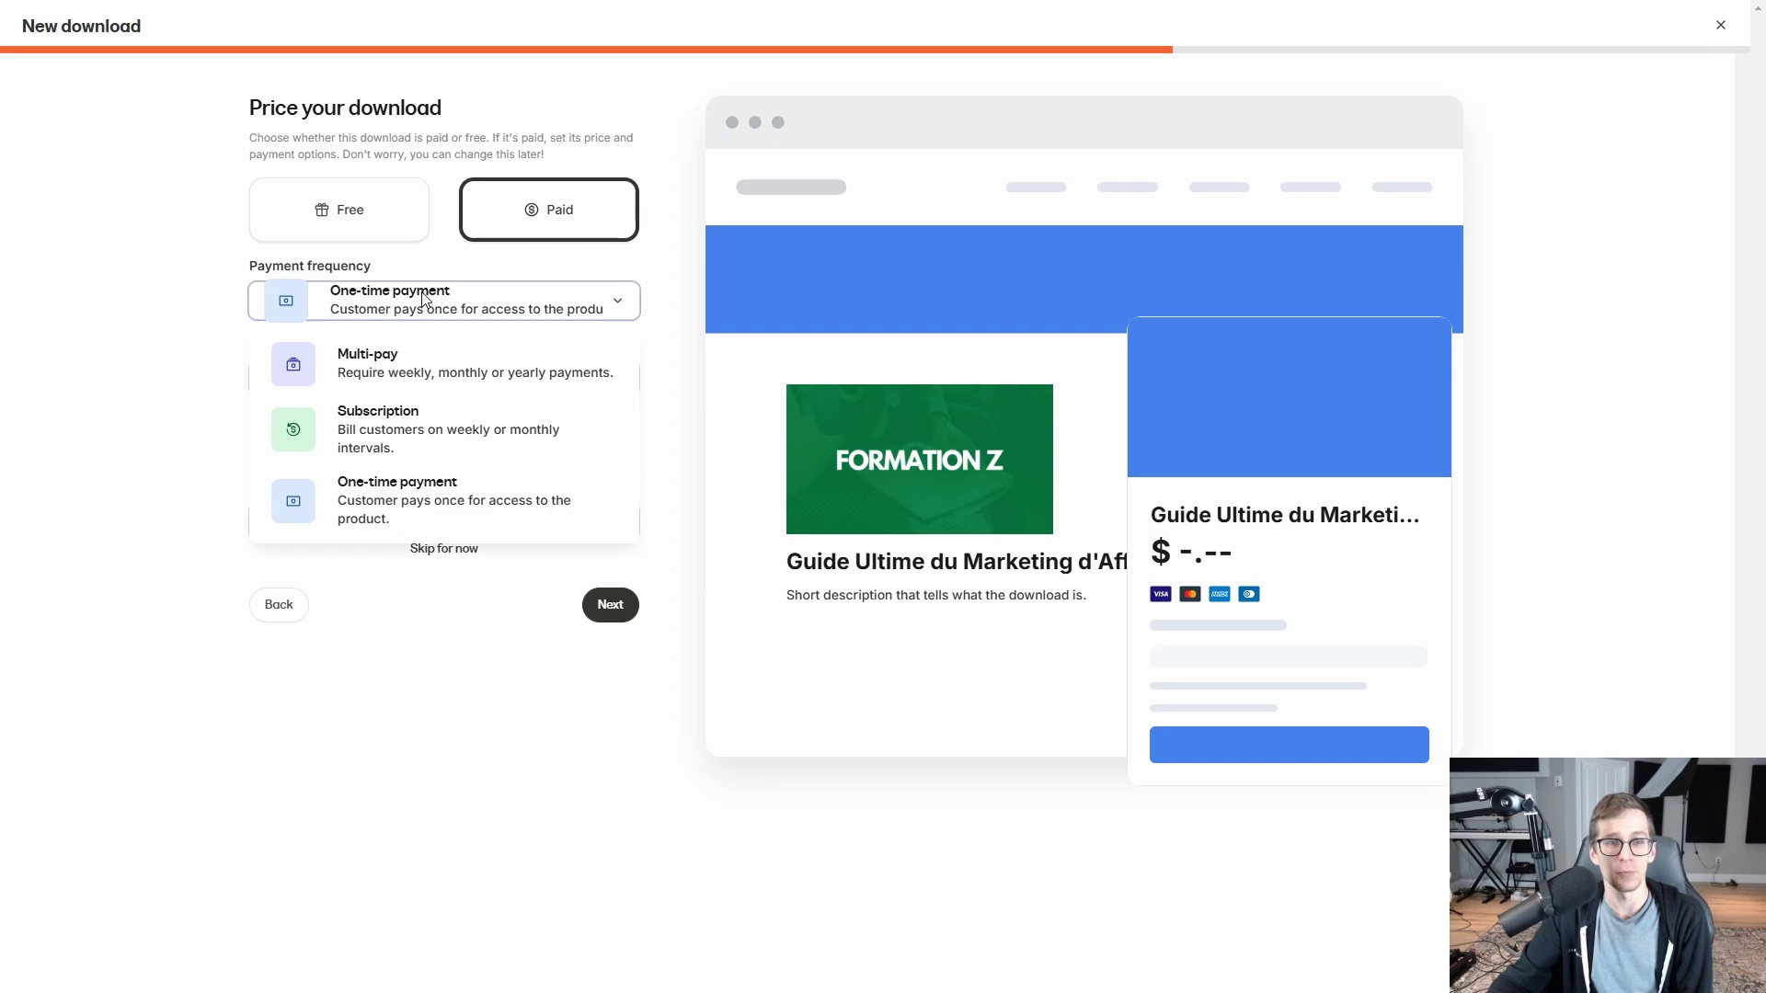
click(390, 442)
click(349, 384)
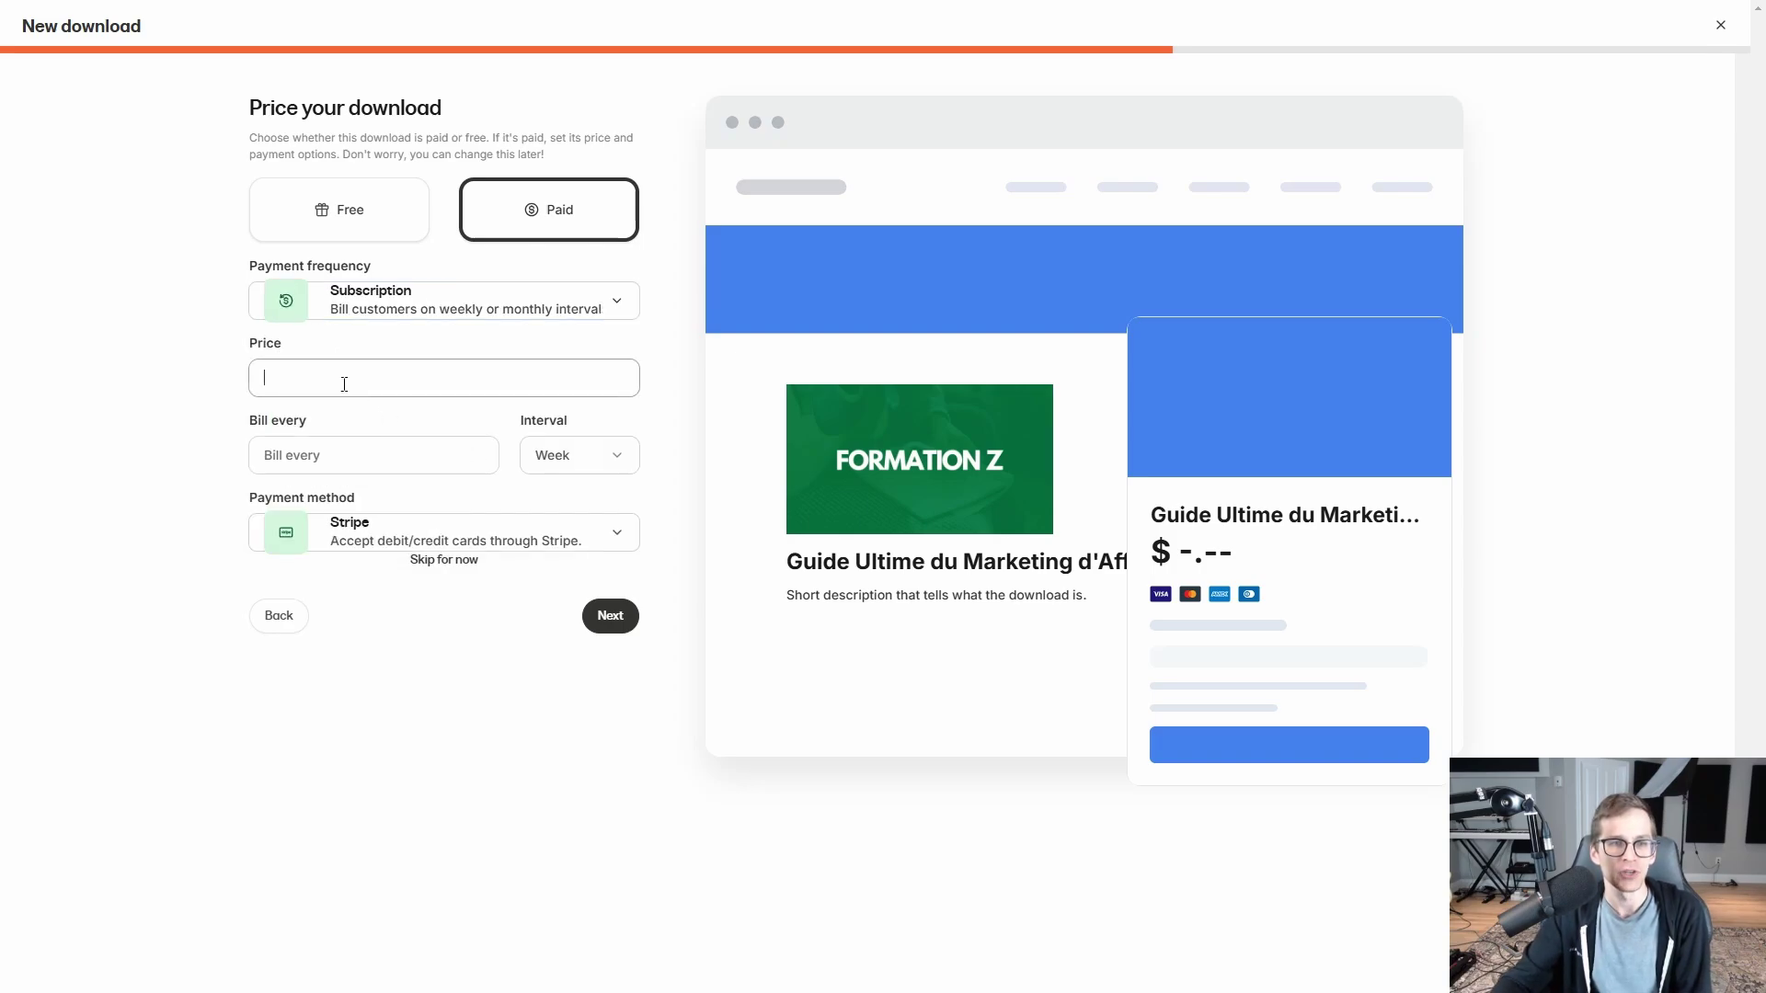
text(17)
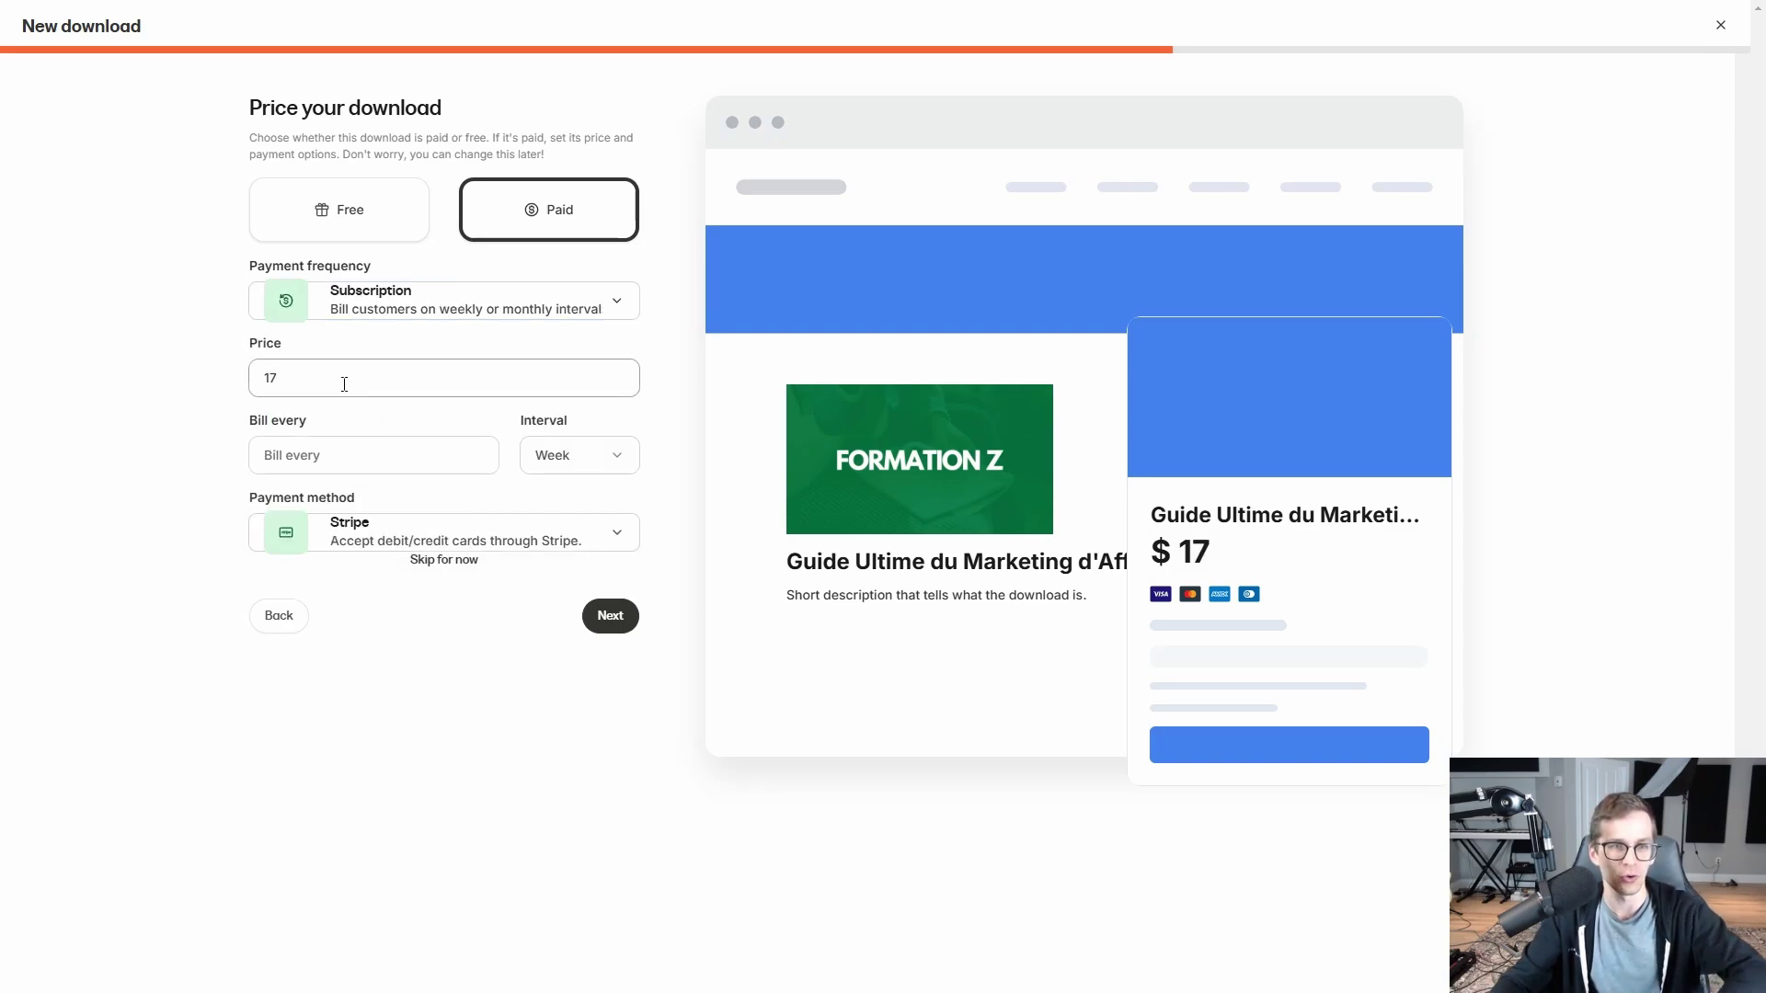
click(346, 457)
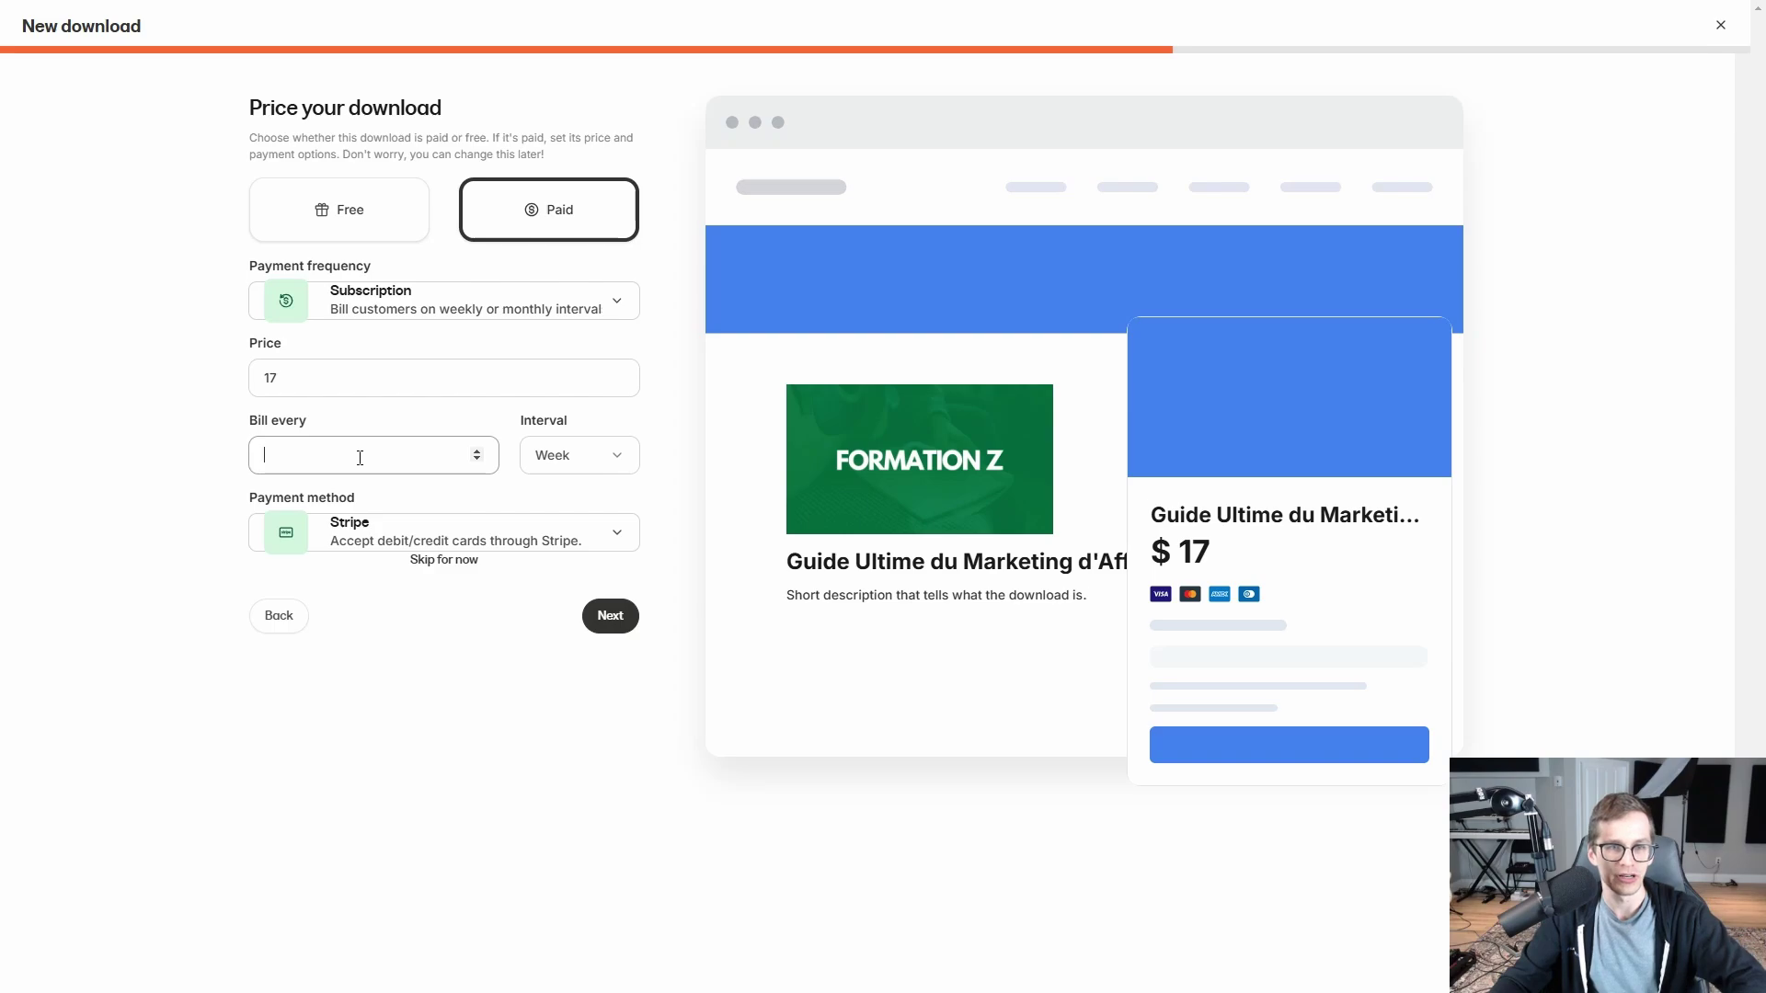
click(568, 455)
click(552, 528)
click(422, 463)
click(147, 466)
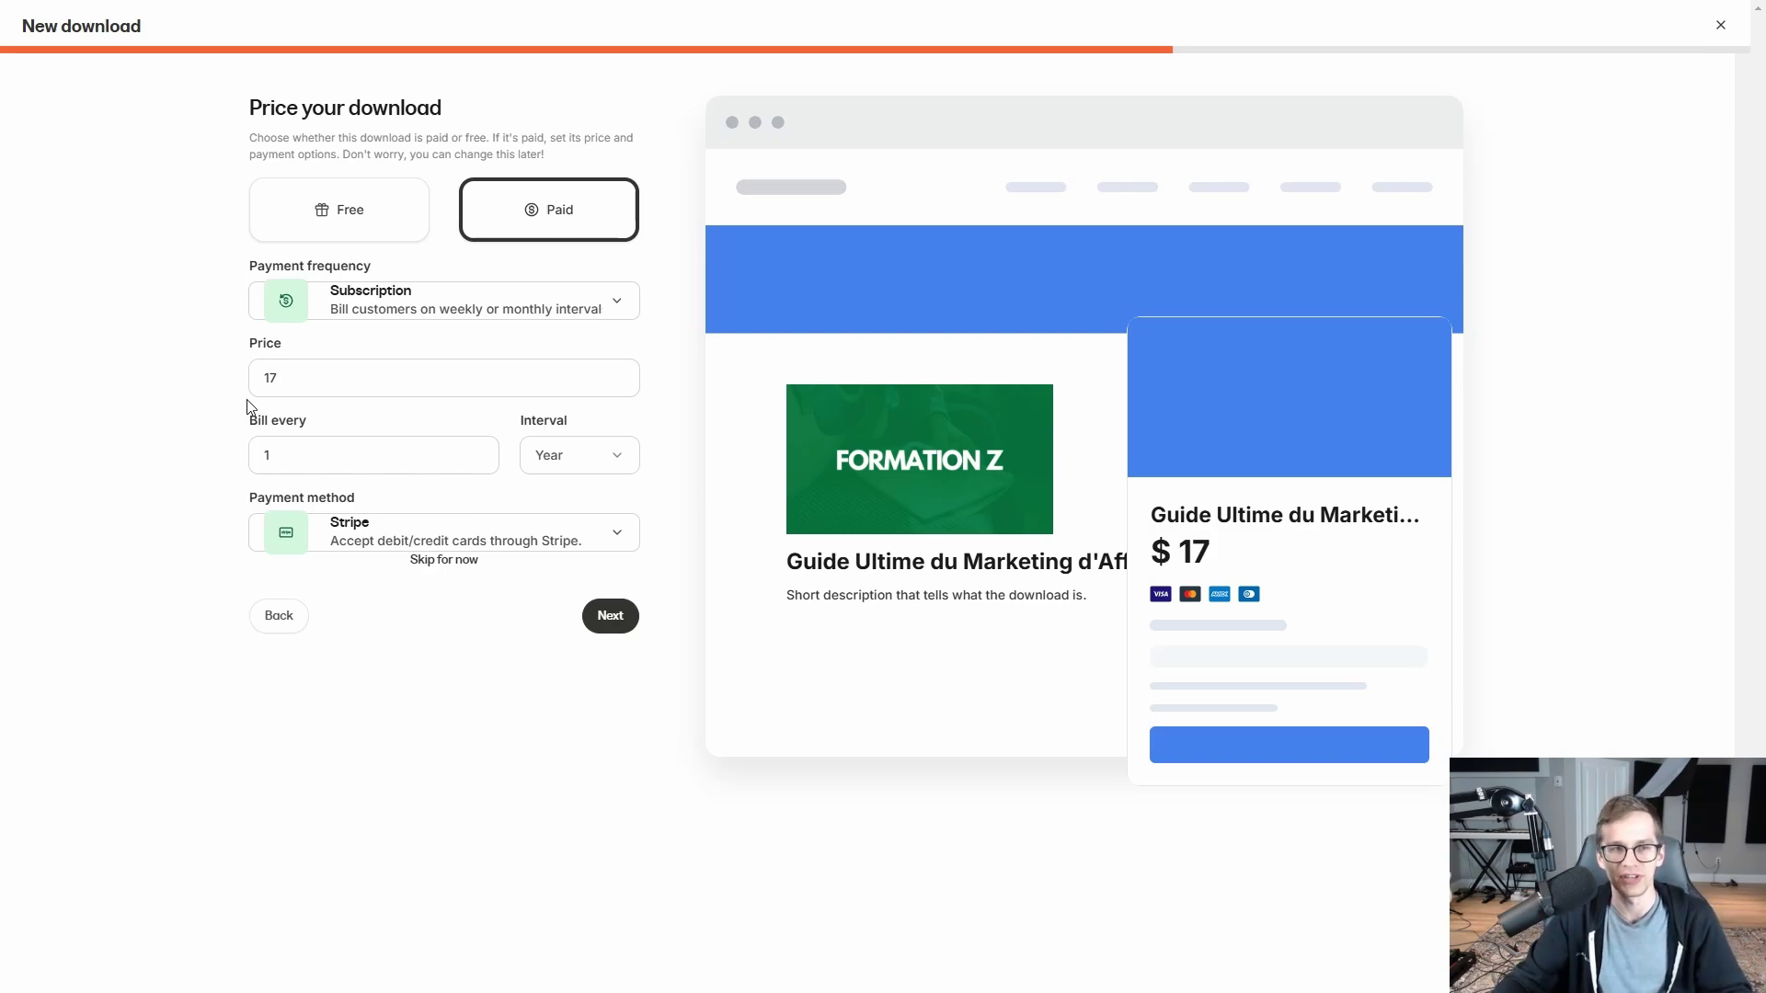
Step: Set the payment frequency to a one-time payment with a price of $17
click(398, 310)
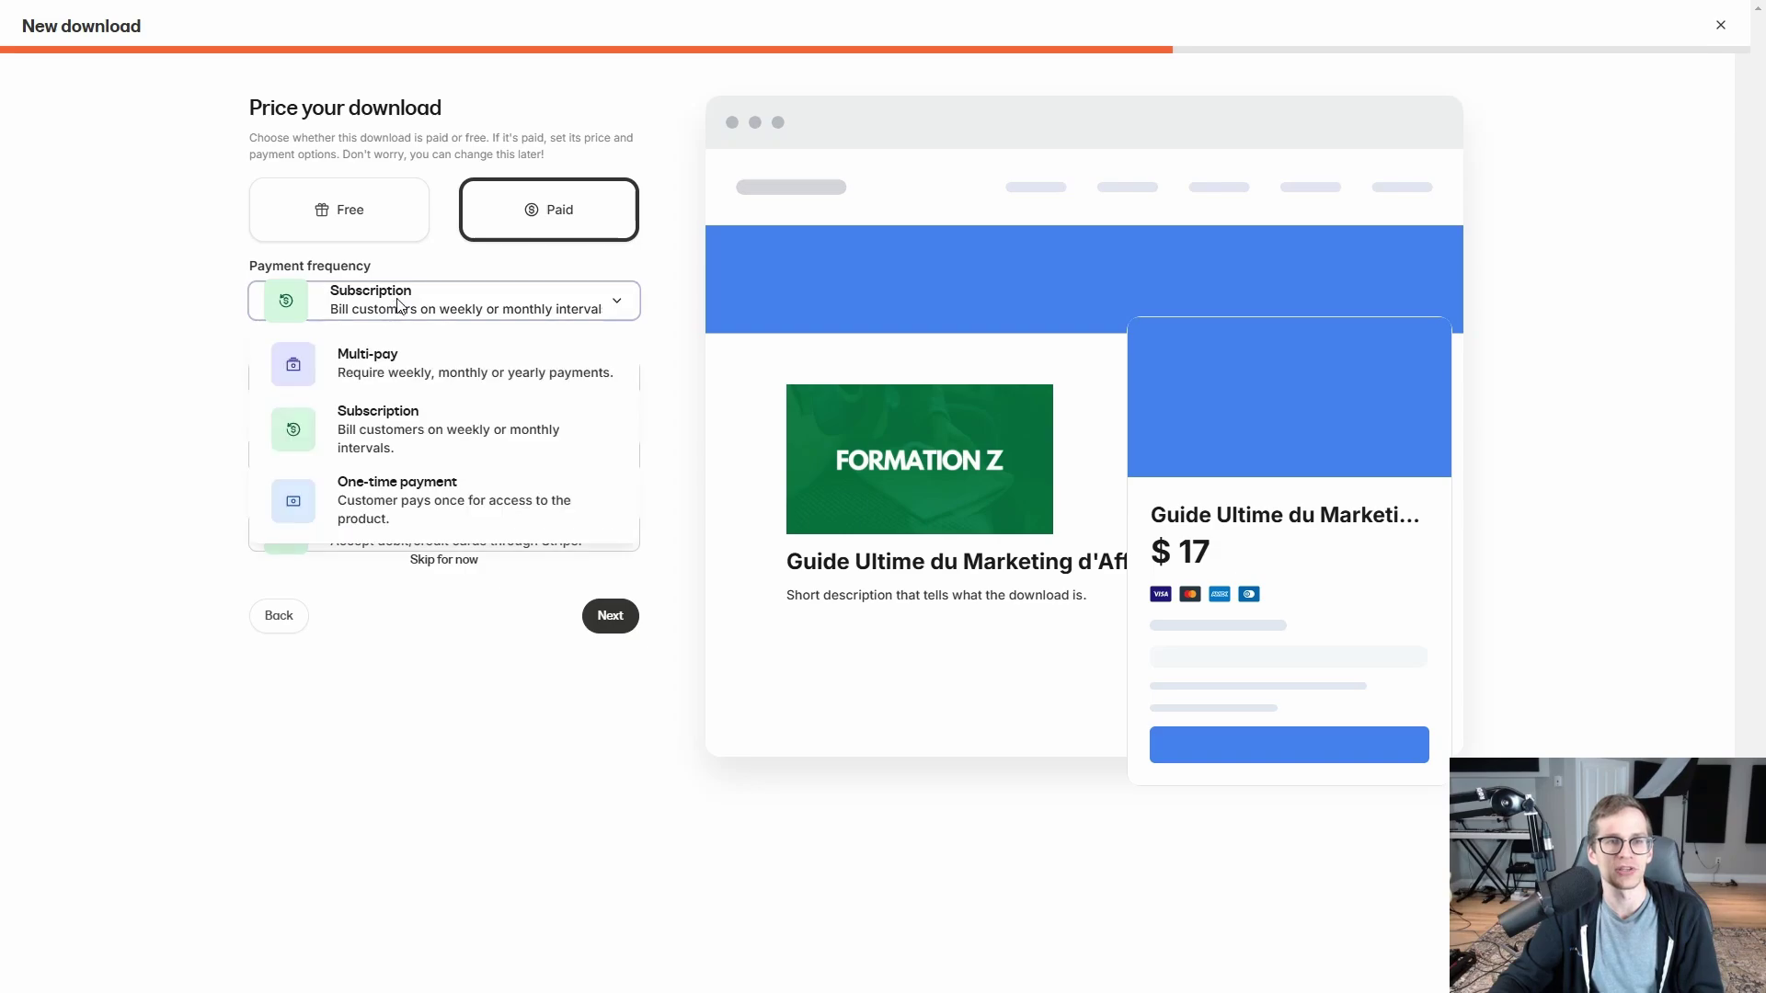
click(430, 504)
click(326, 372)
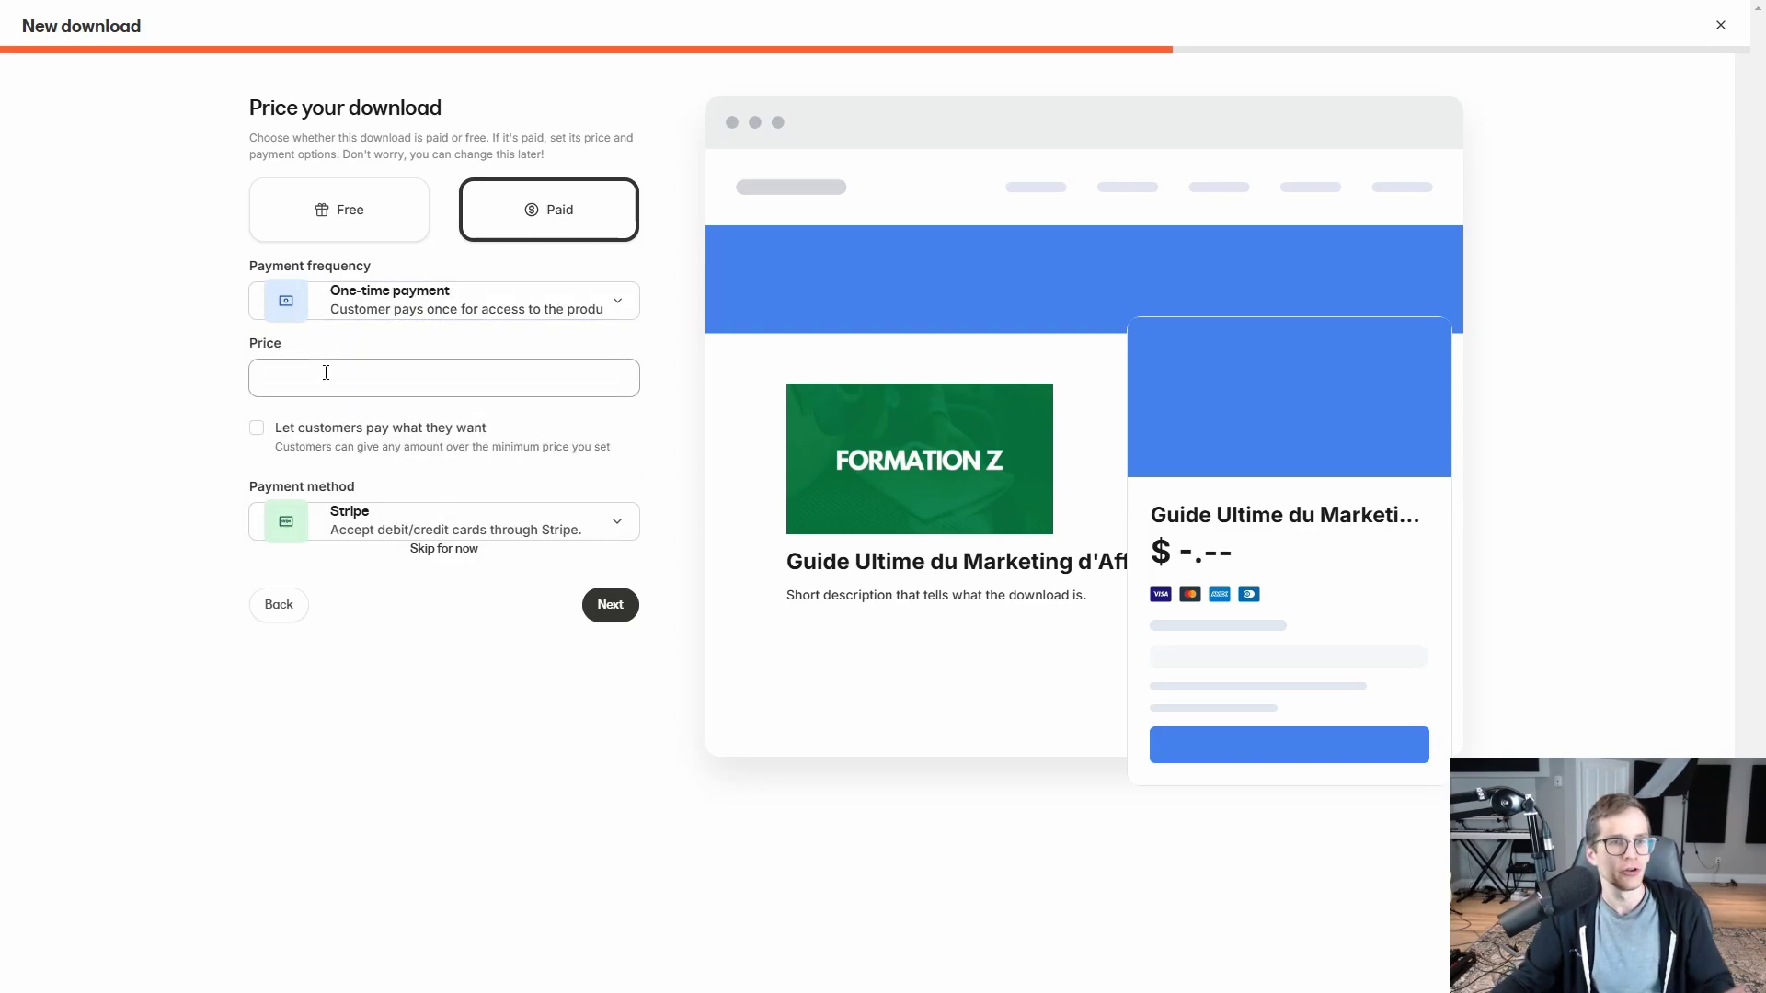
text(17)
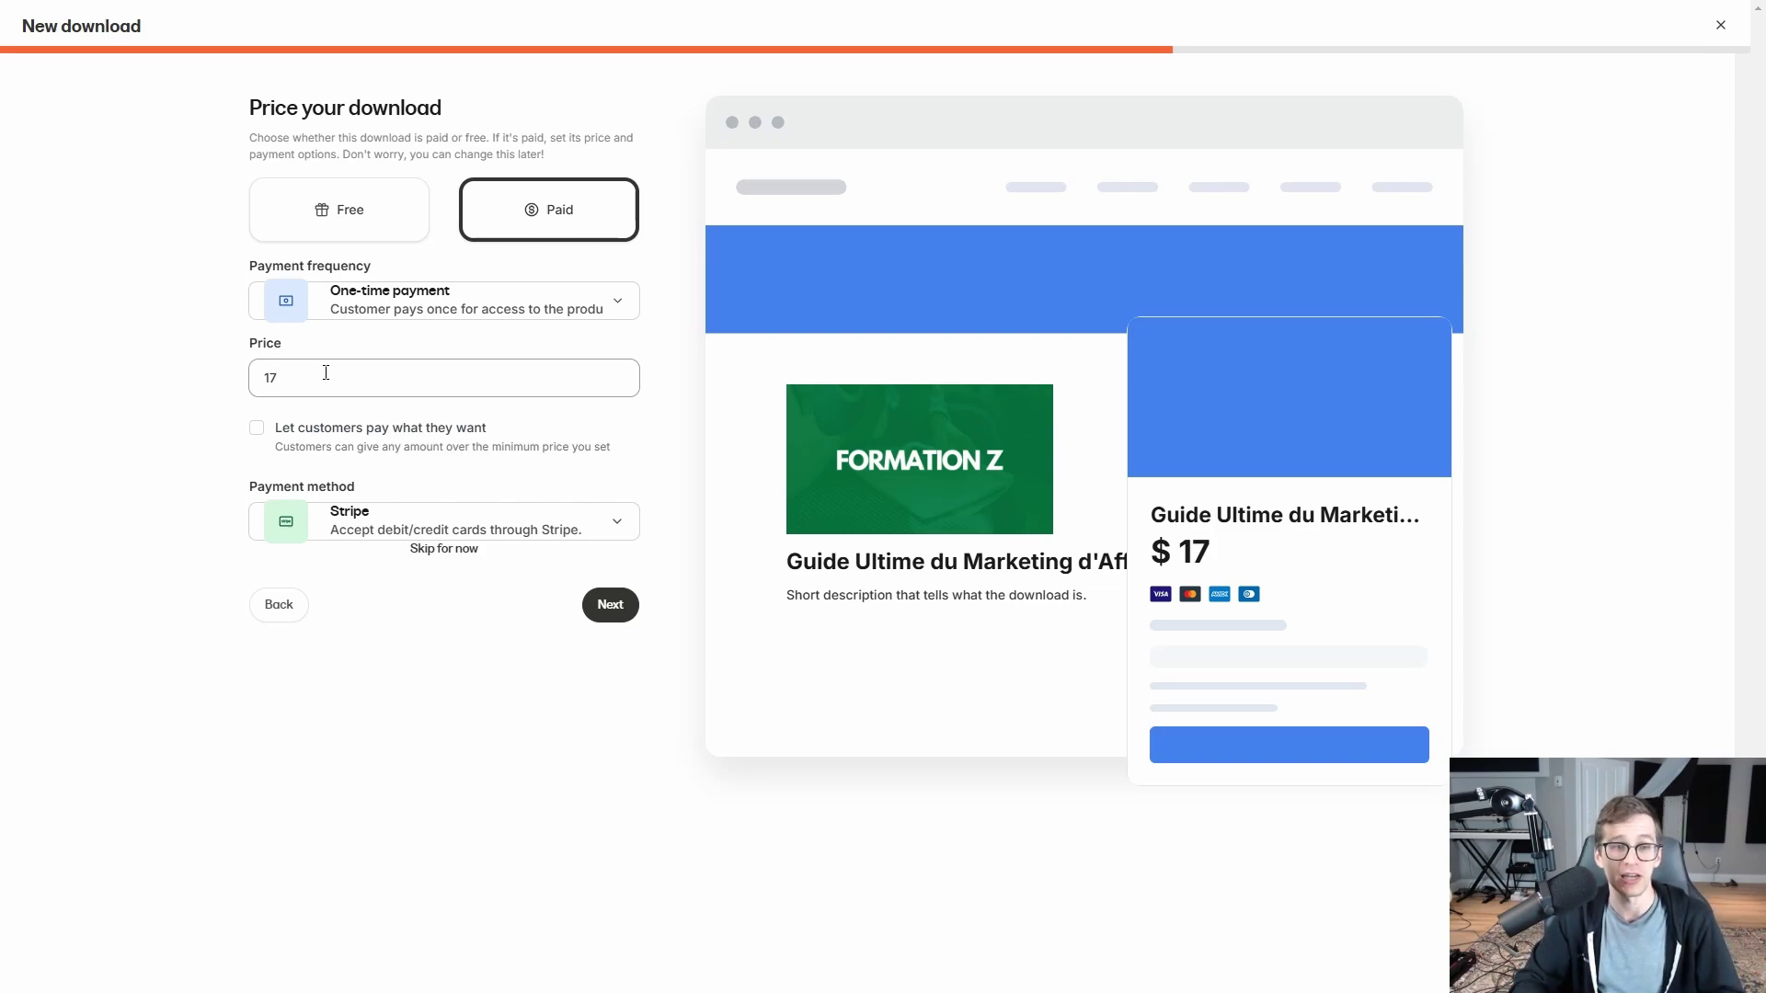
Step: Choose Stripe as the payment method and finish creating the download
click(344, 528)
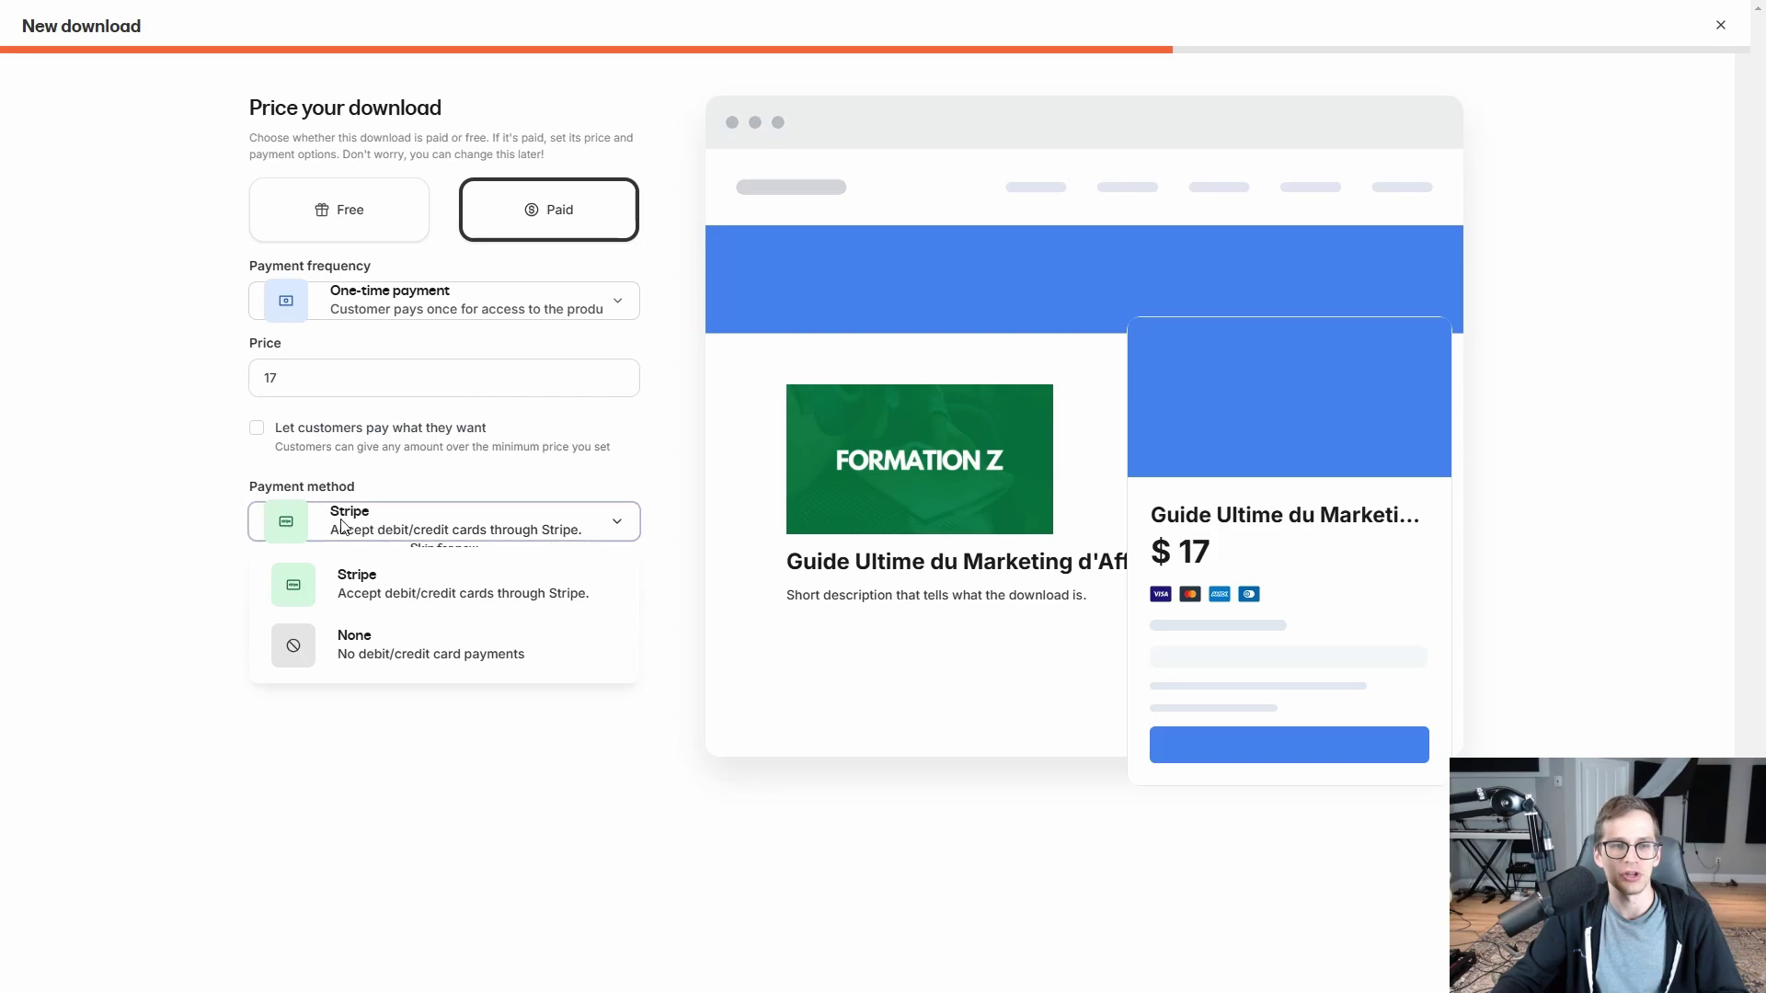
click(155, 467)
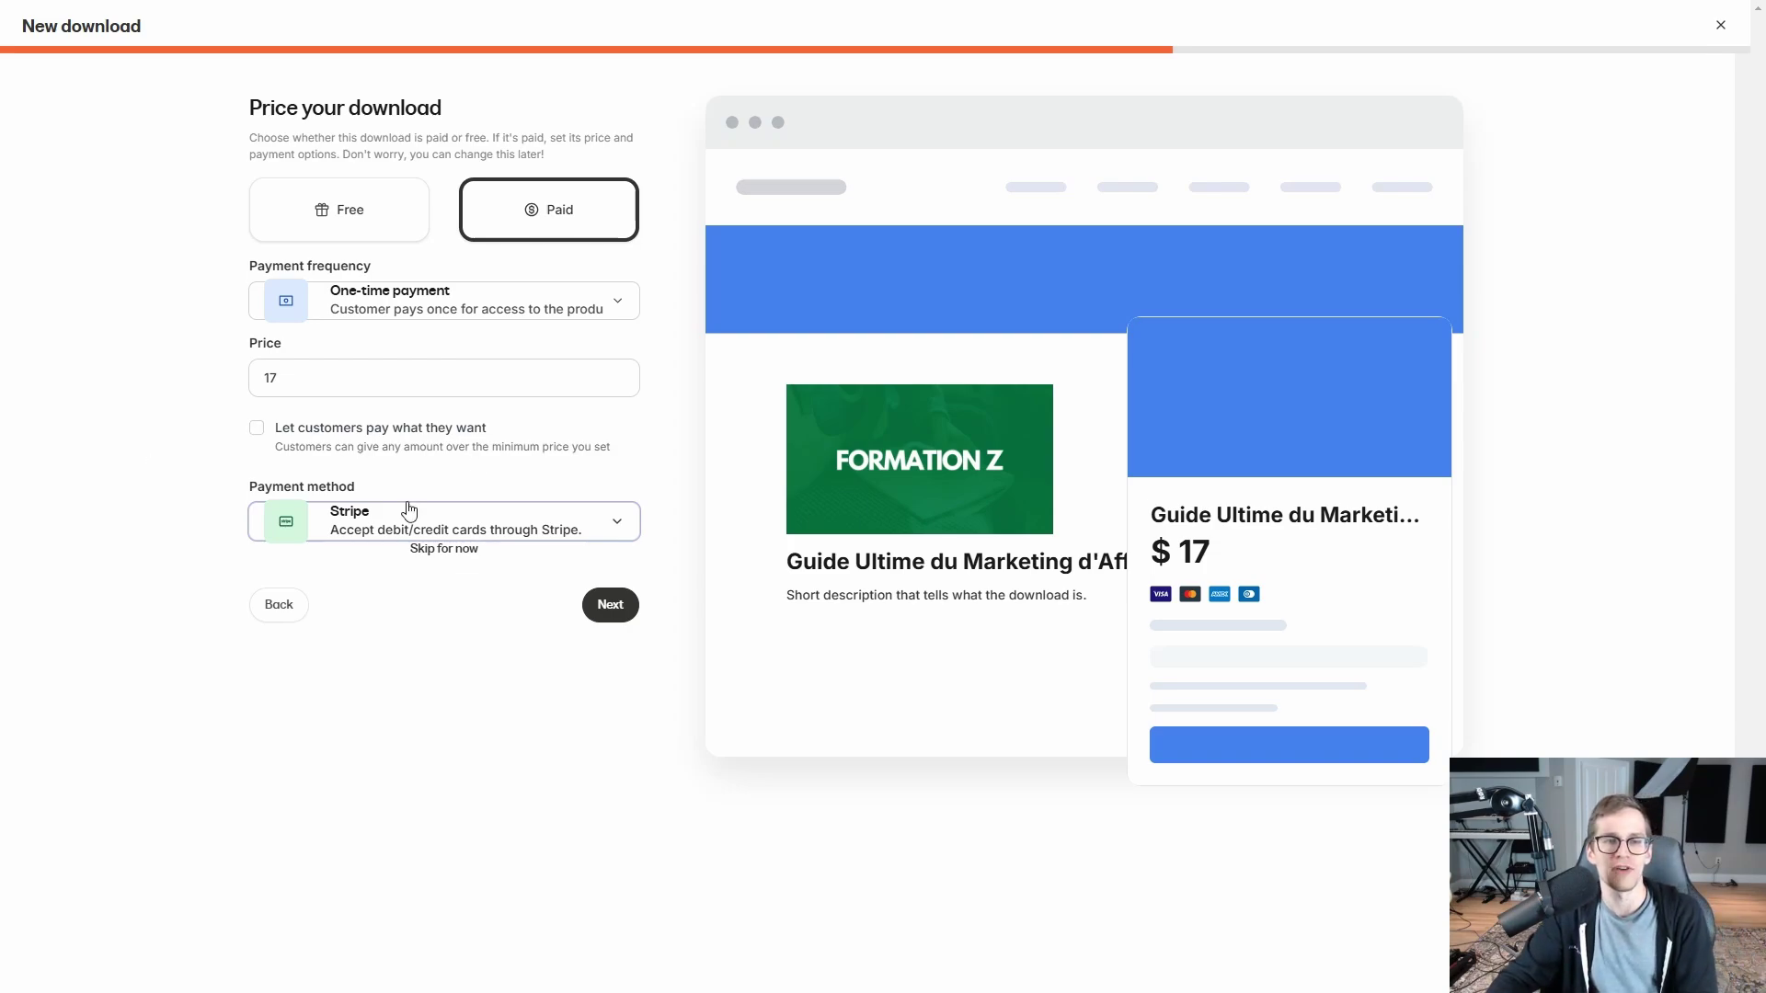
click(370, 522)
click(354, 591)
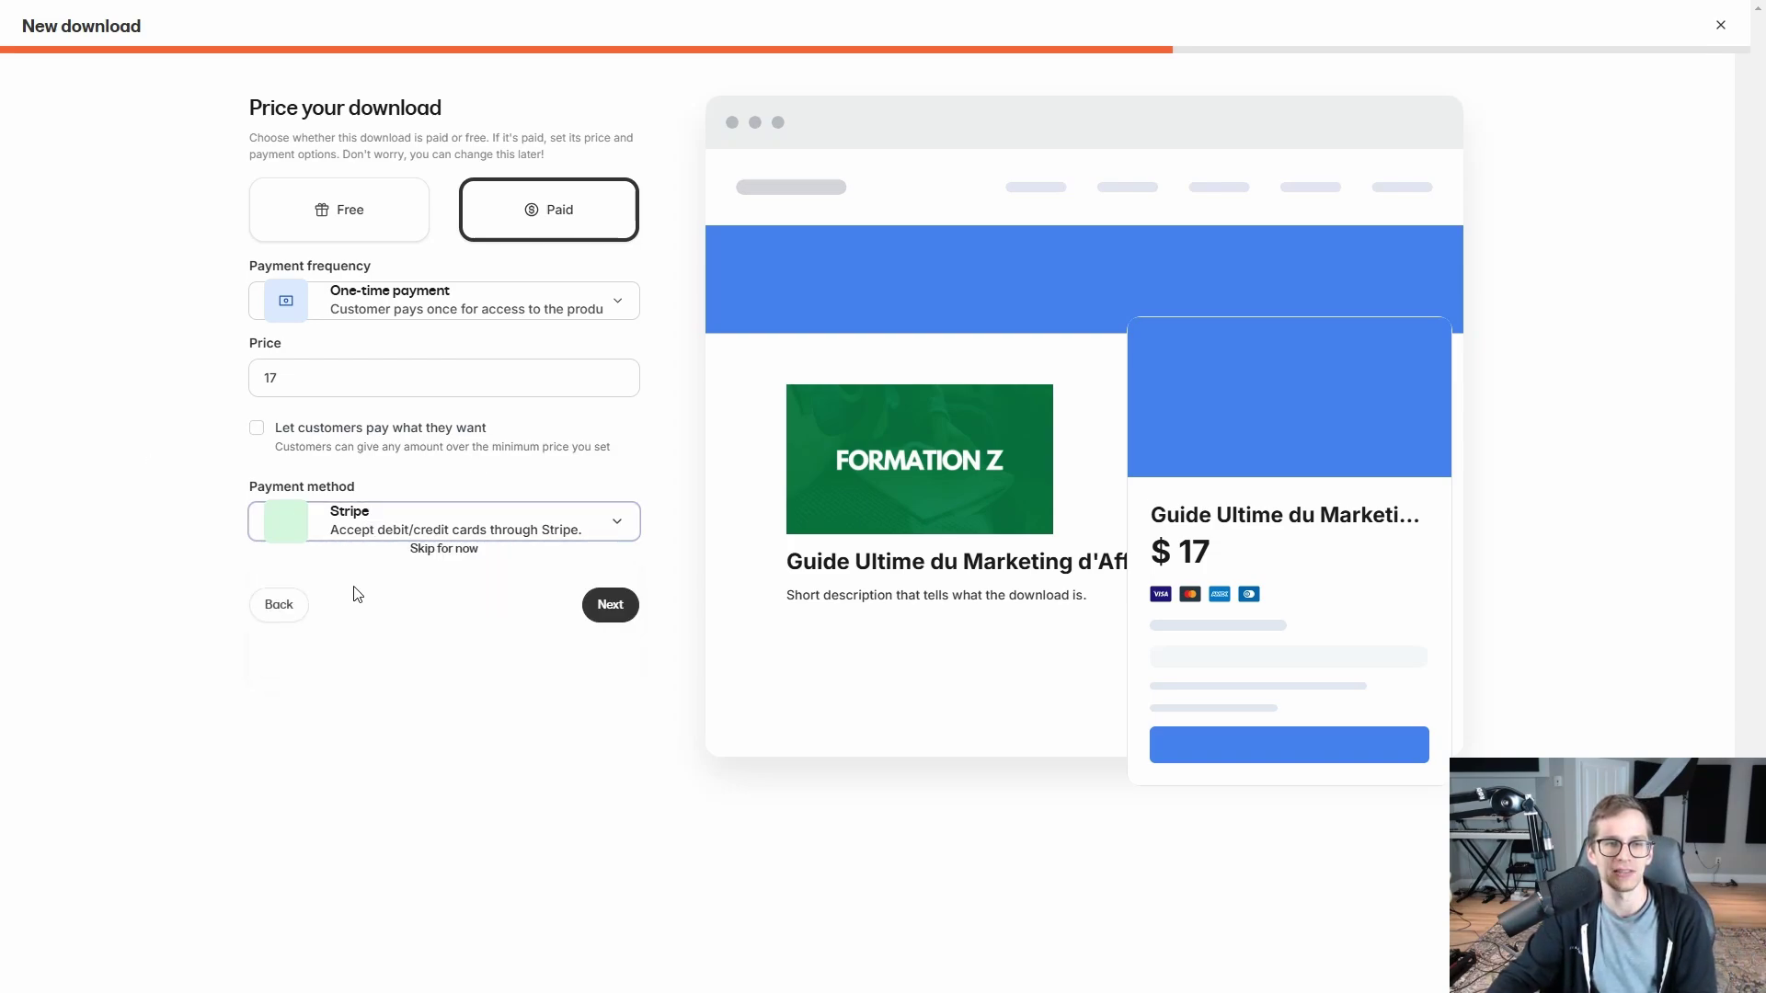
click(608, 616)
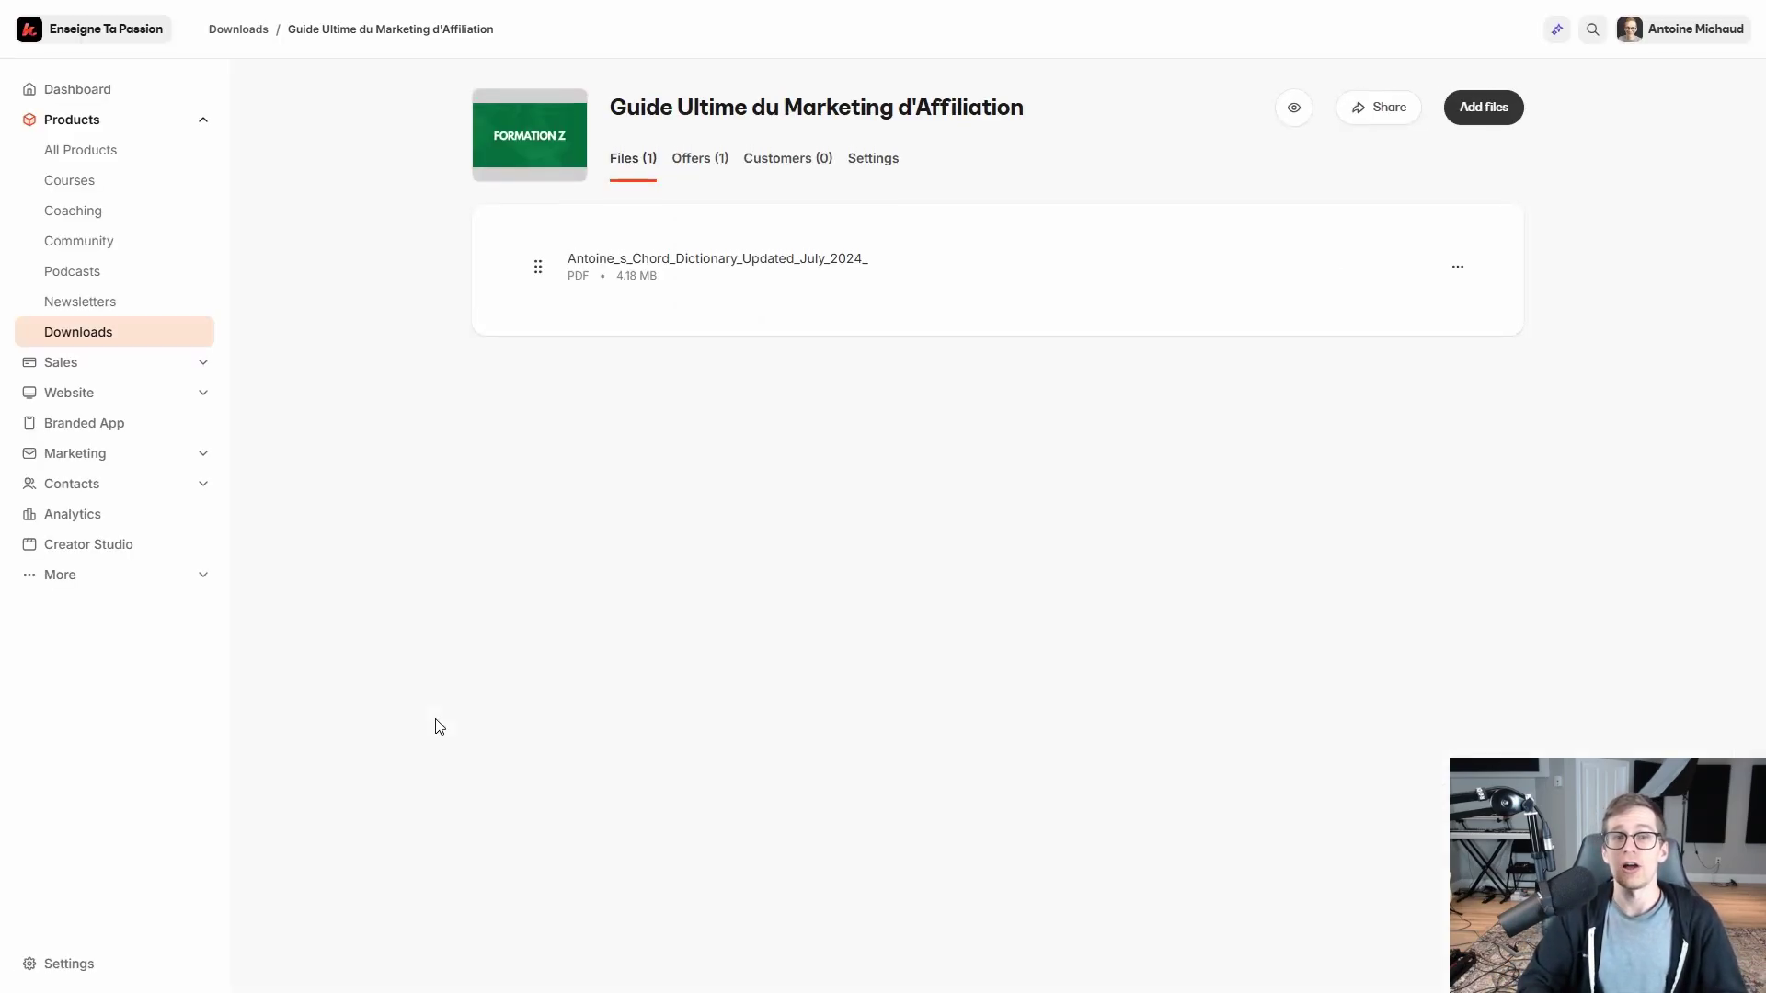
Step: Reopen the new download from the downloads list, review its title, description and thumbnail settings, and preview its customer page
click(93, 338)
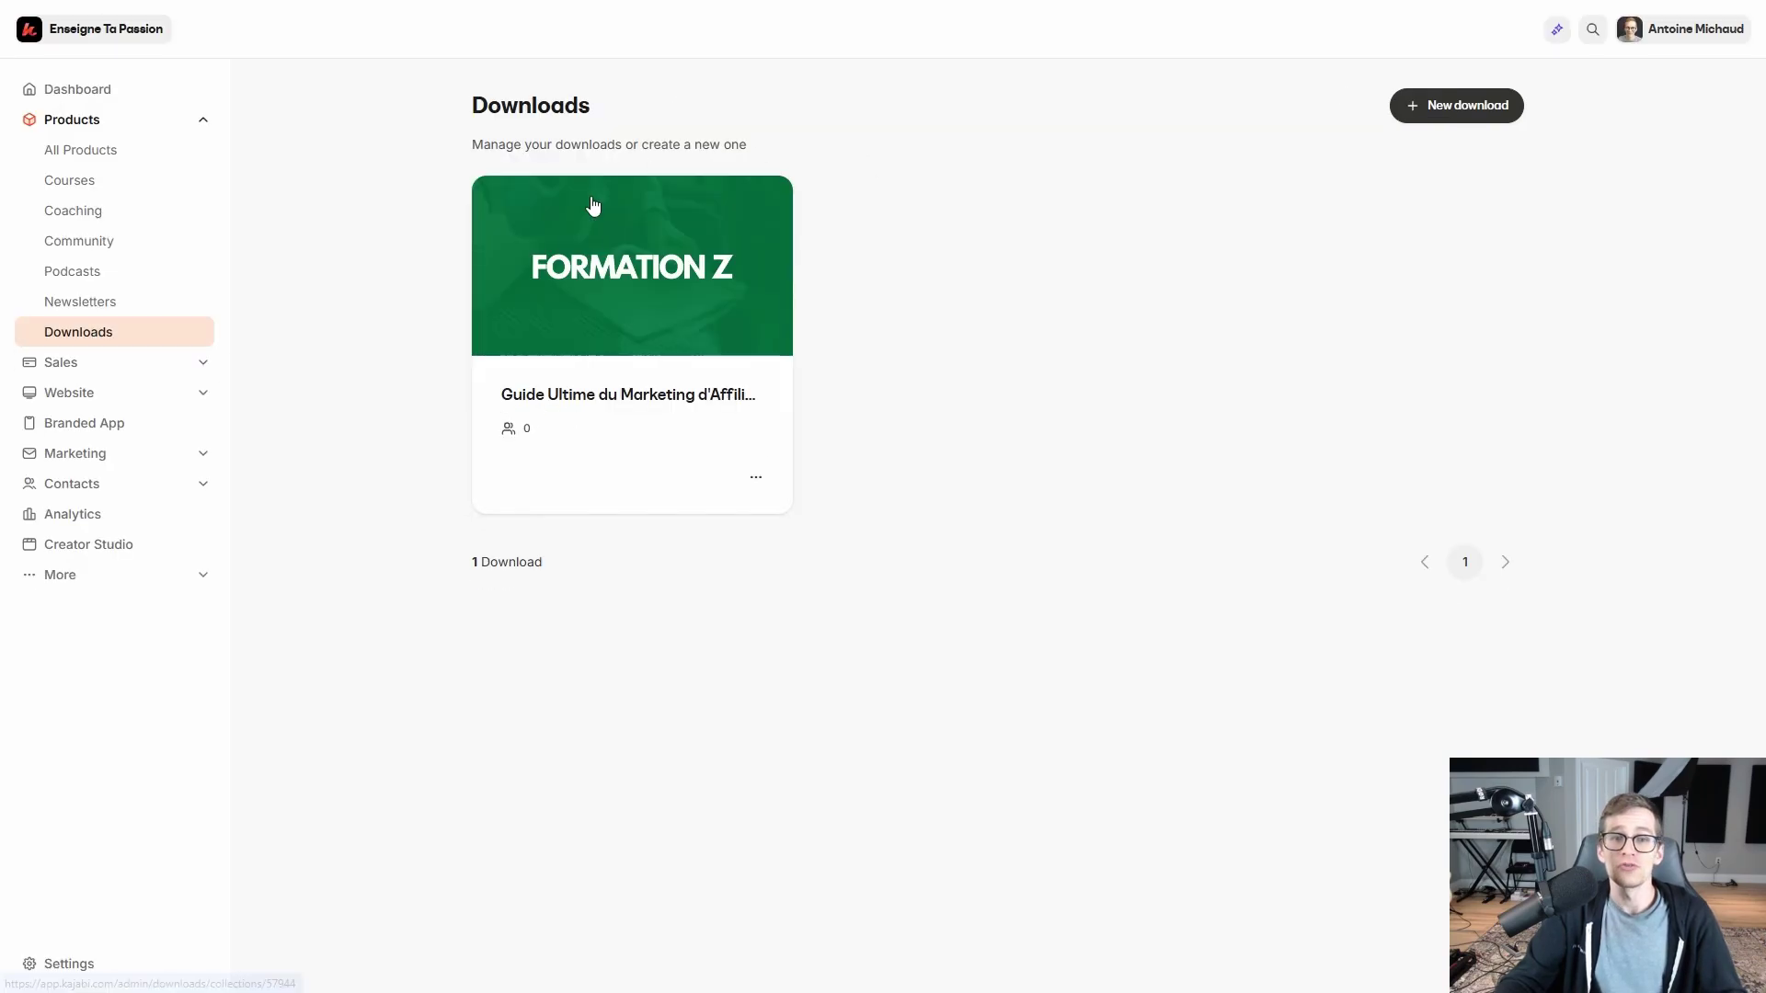
click(653, 292)
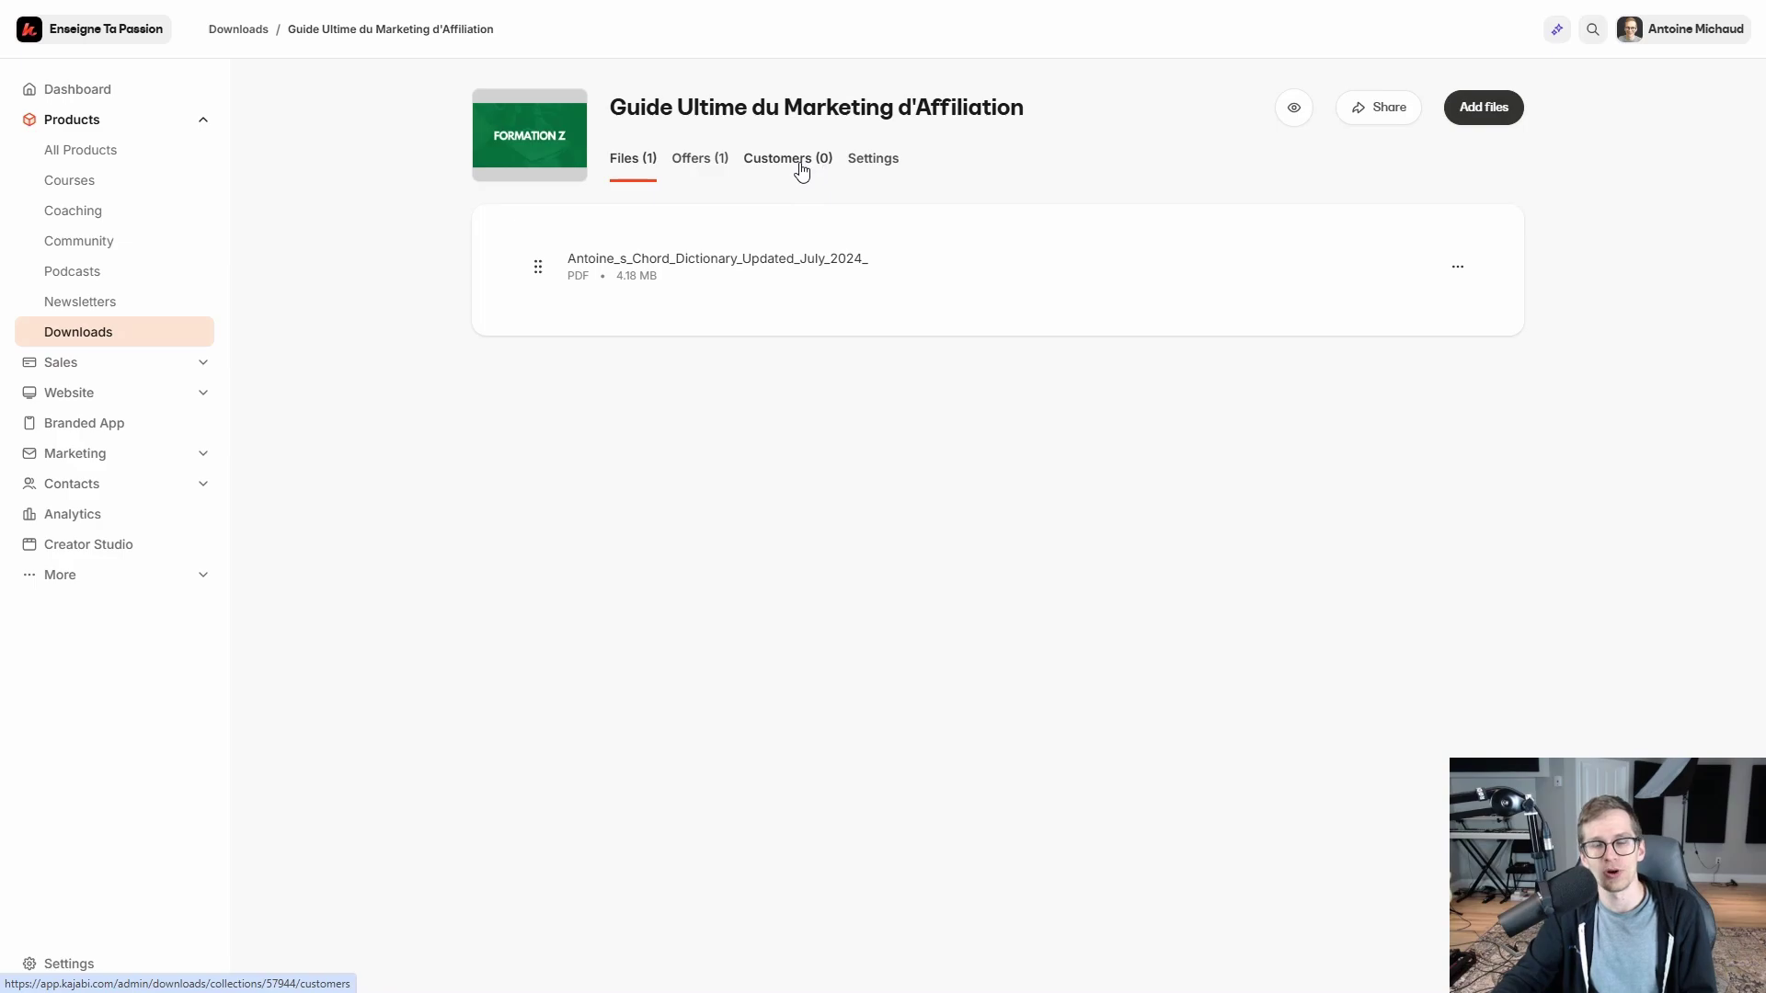
click(874, 163)
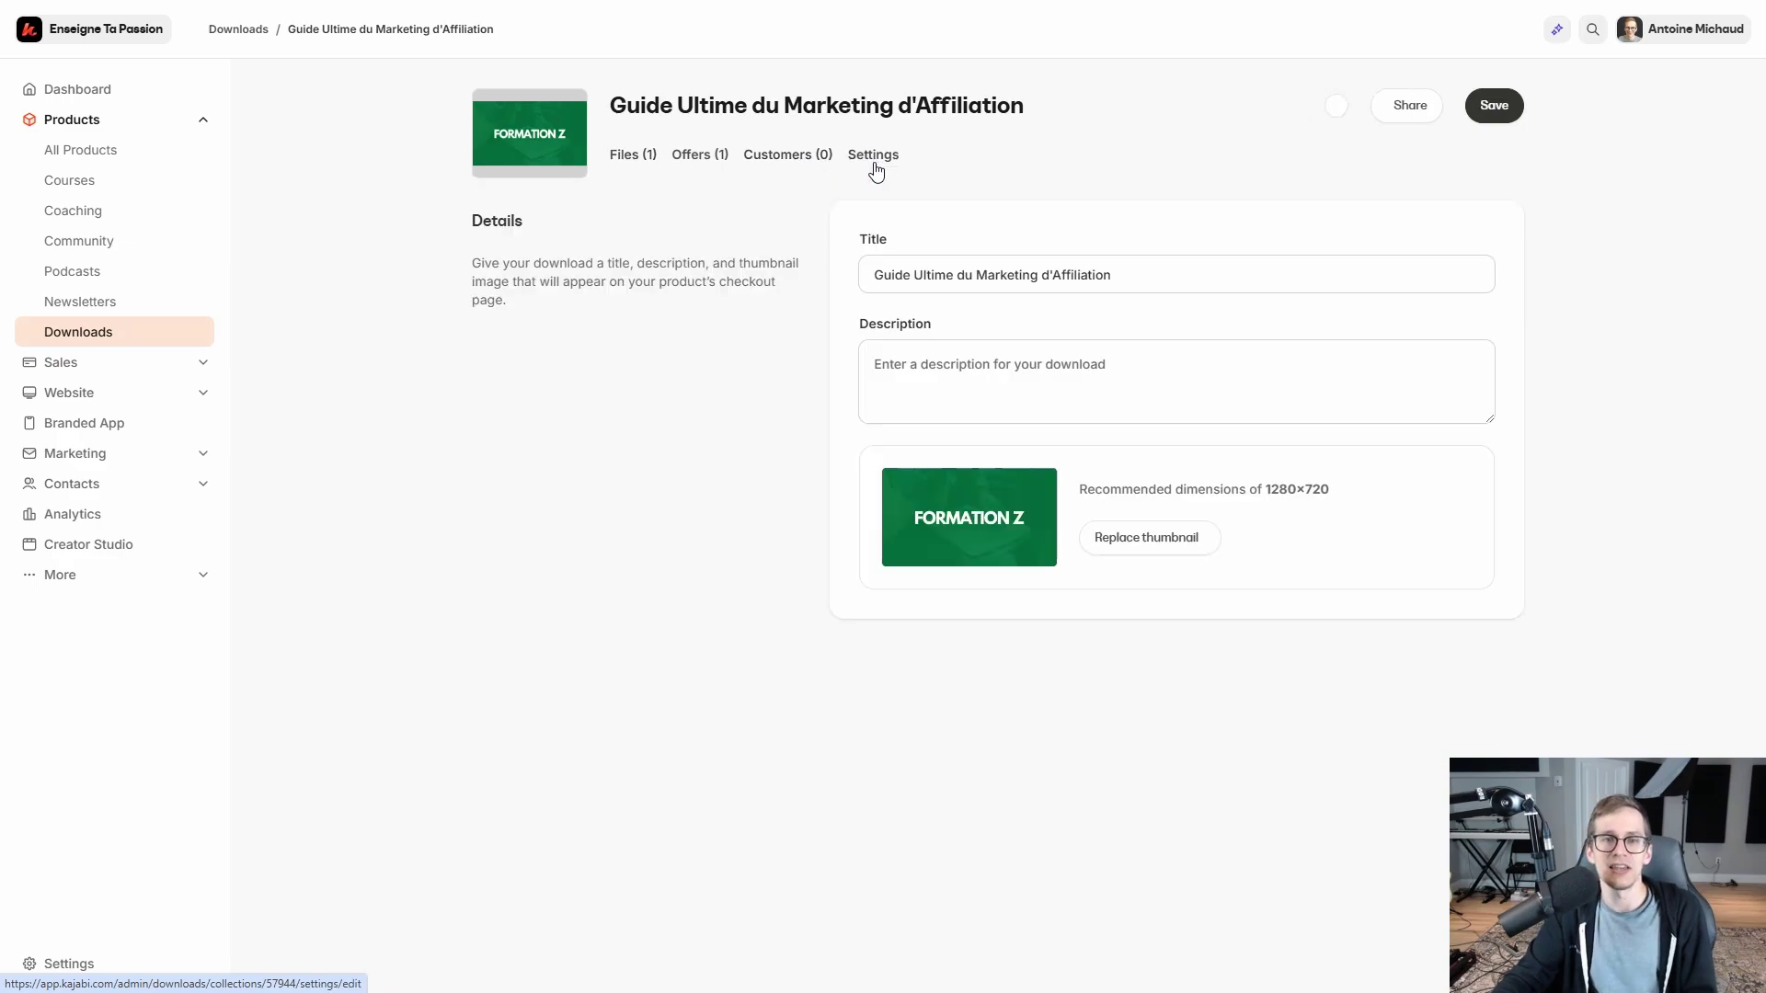
drag(890, 277, 1096, 278)
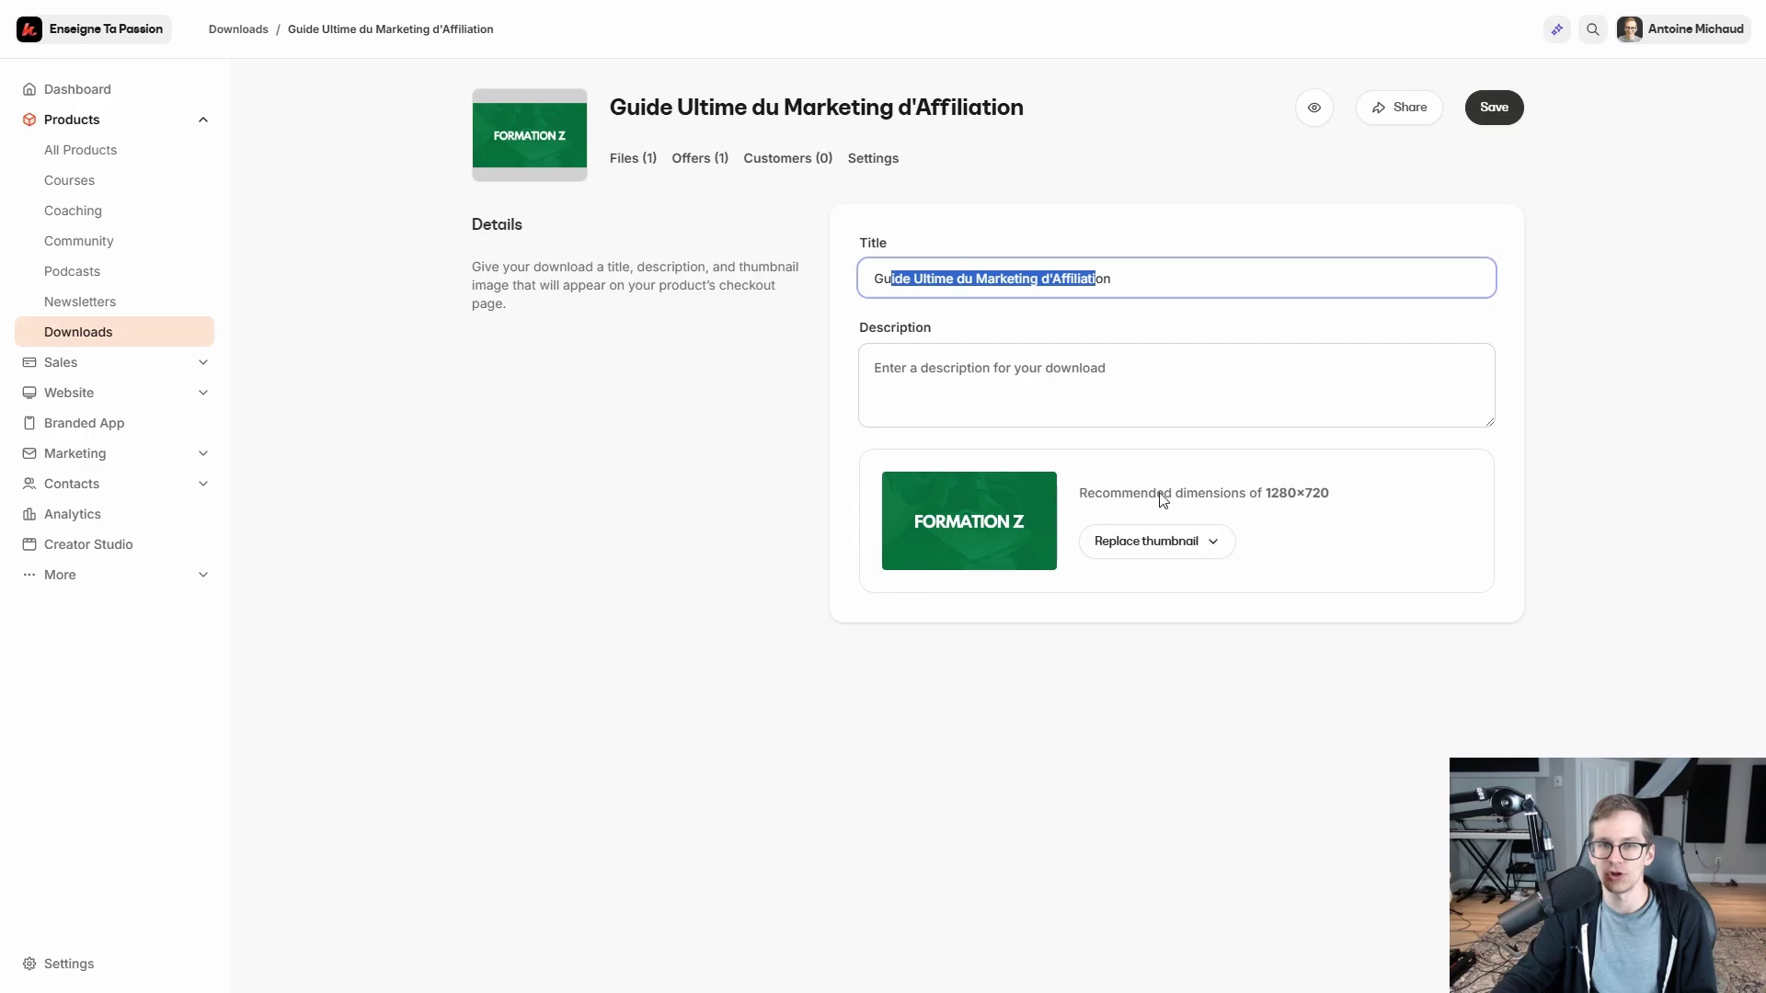
click(732, 474)
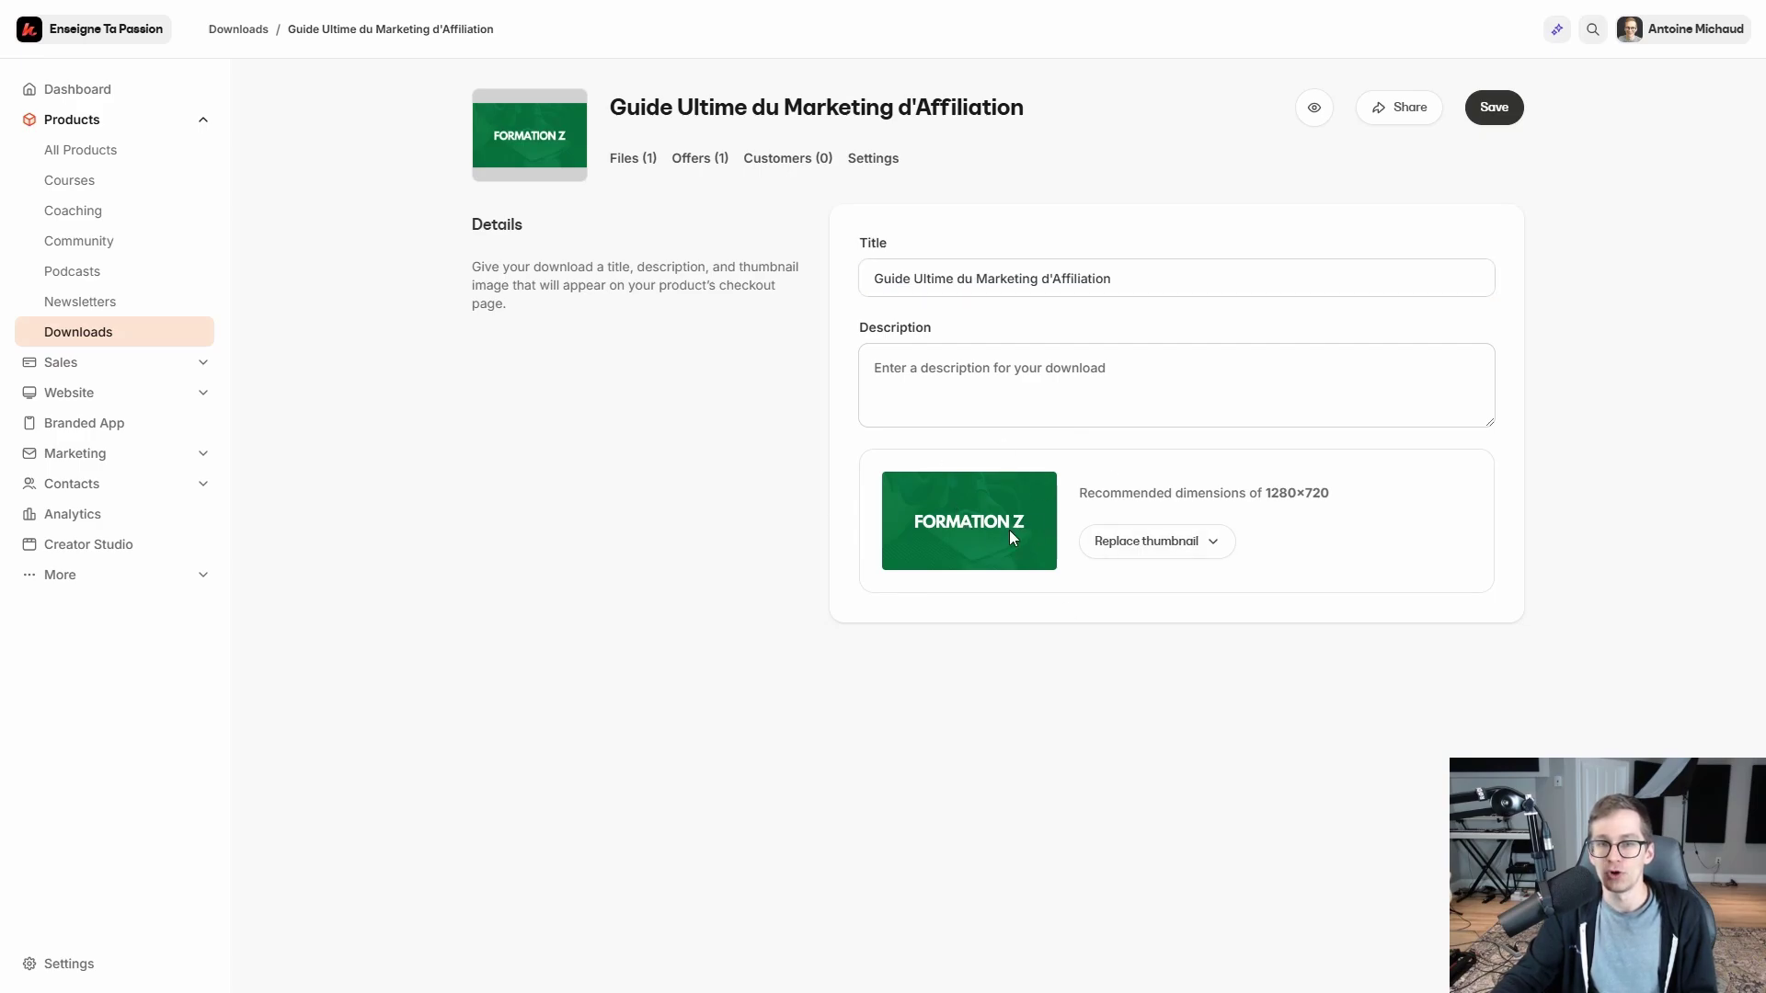
click(1313, 111)
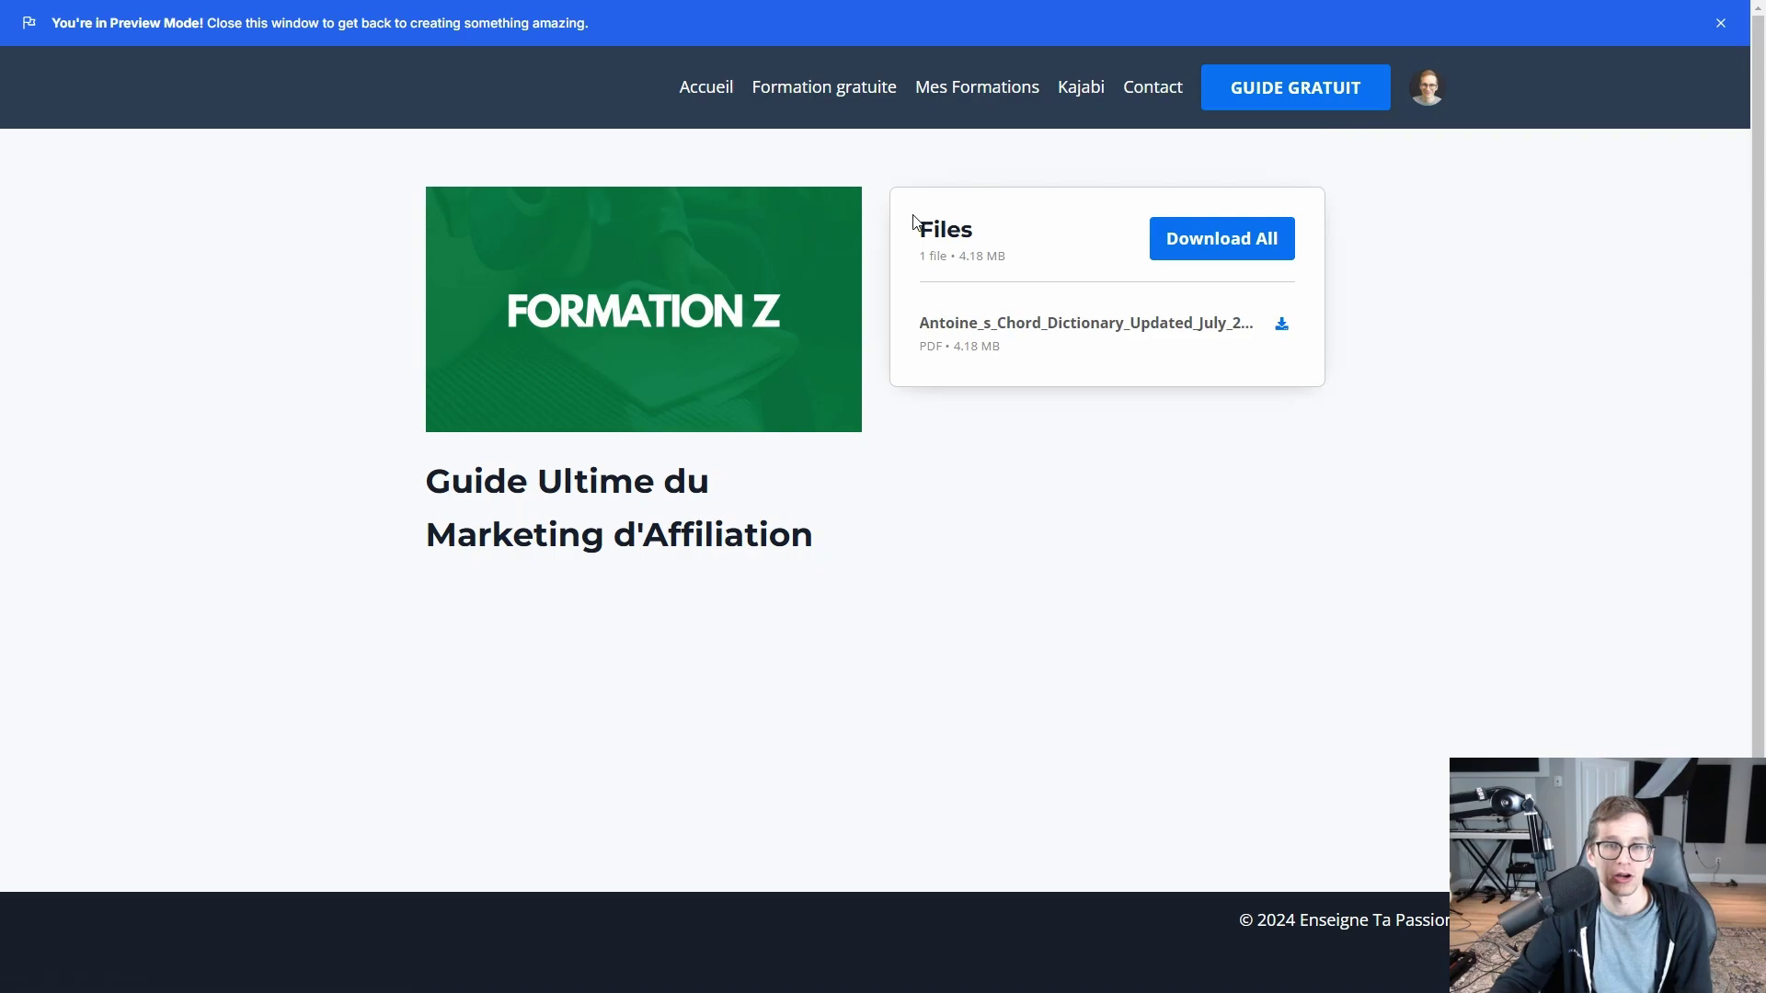
Step: Download the chord dictionary PDF from the customer preview page, skim its pages, and return to the download's settings
drag(401, 489, 857, 526)
click(1140, 534)
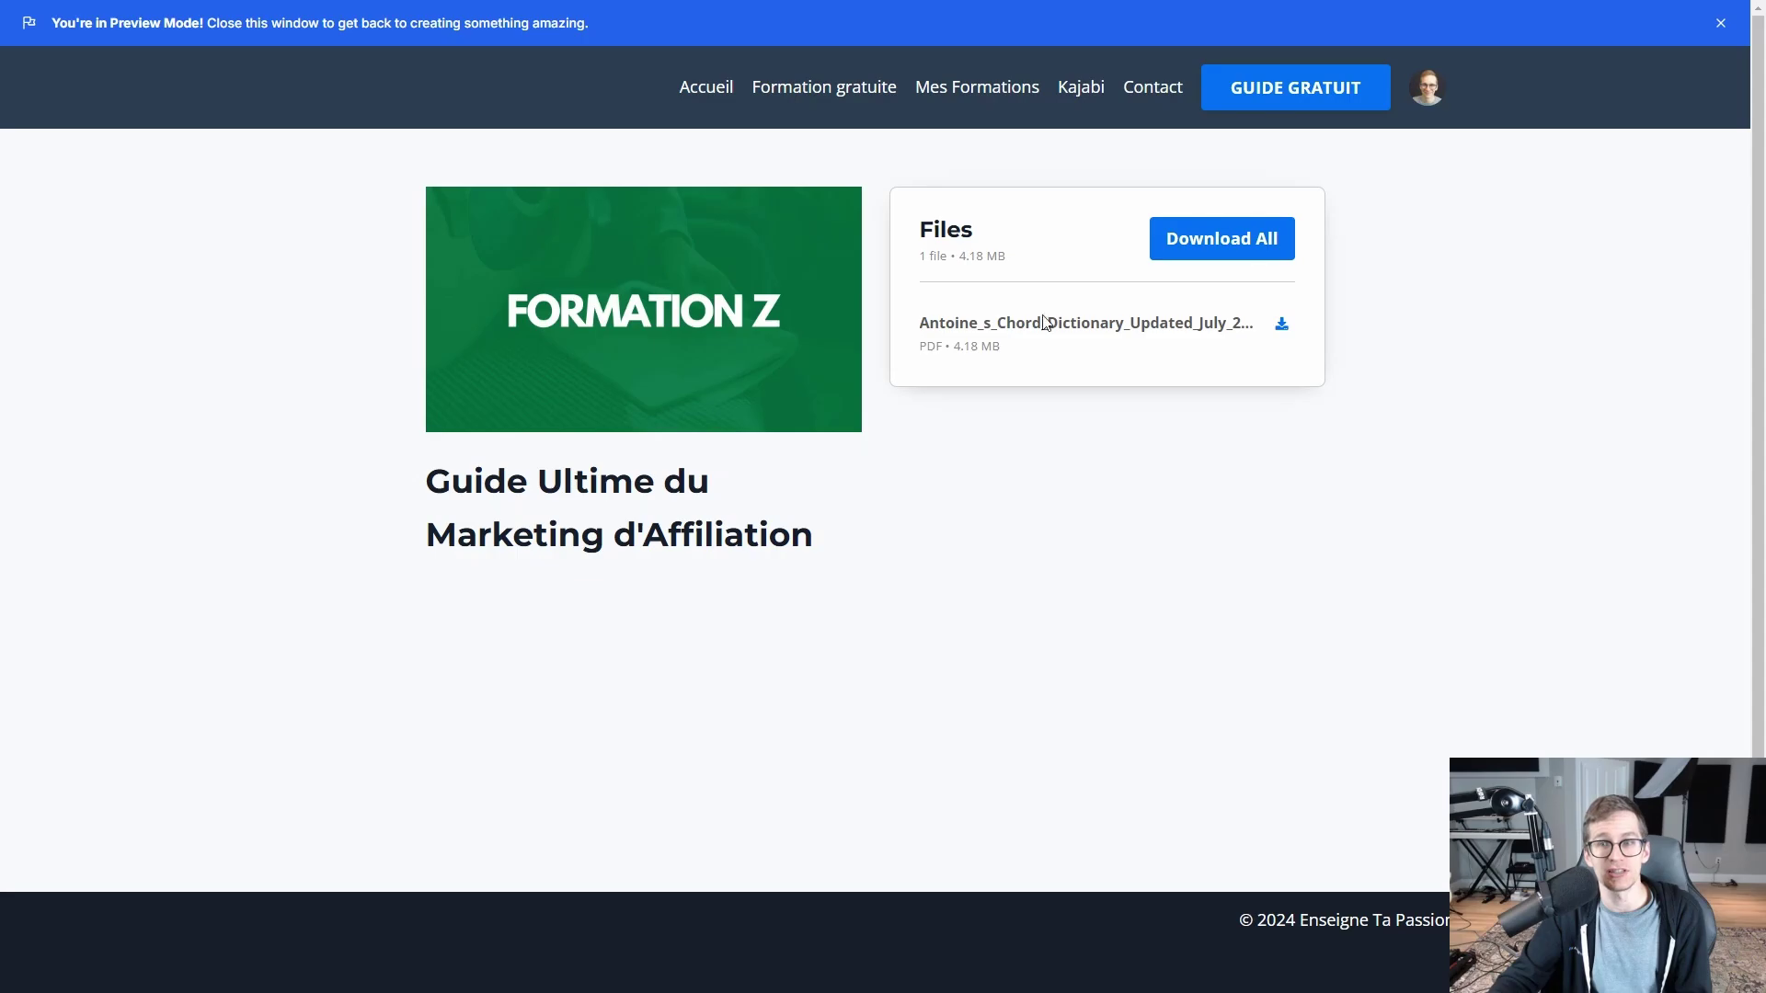
click(1282, 327)
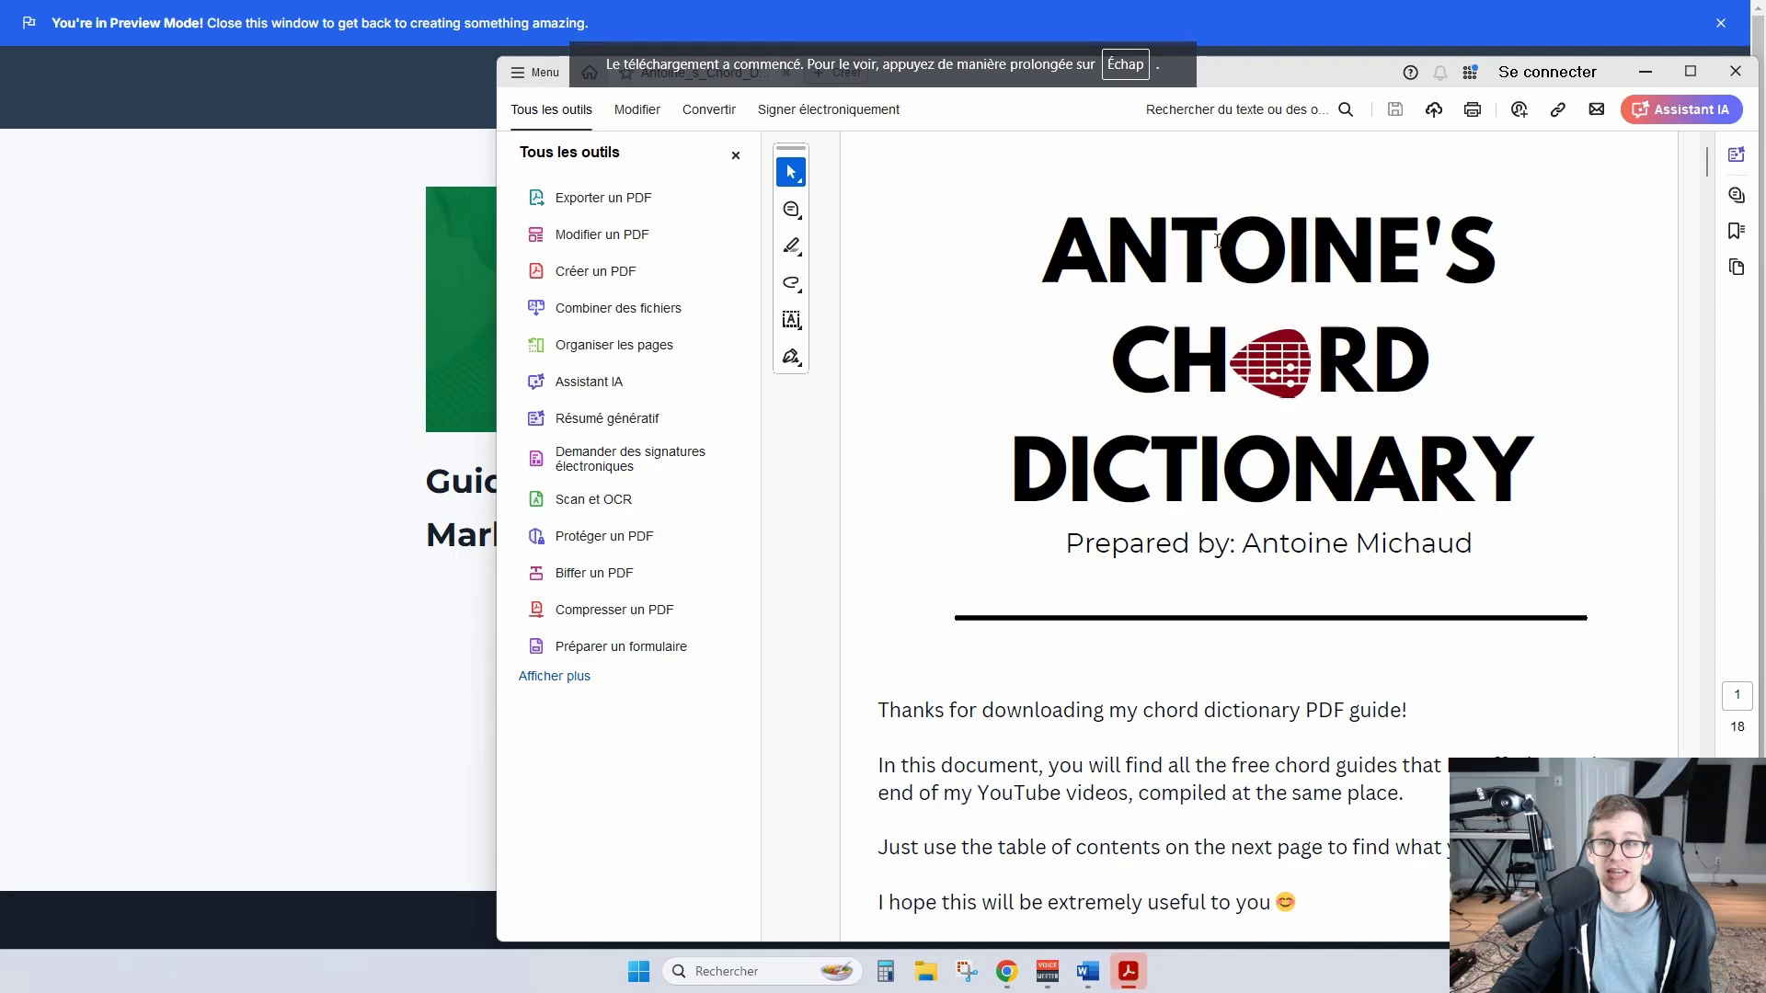
scroll(1368, 373, down, 20)
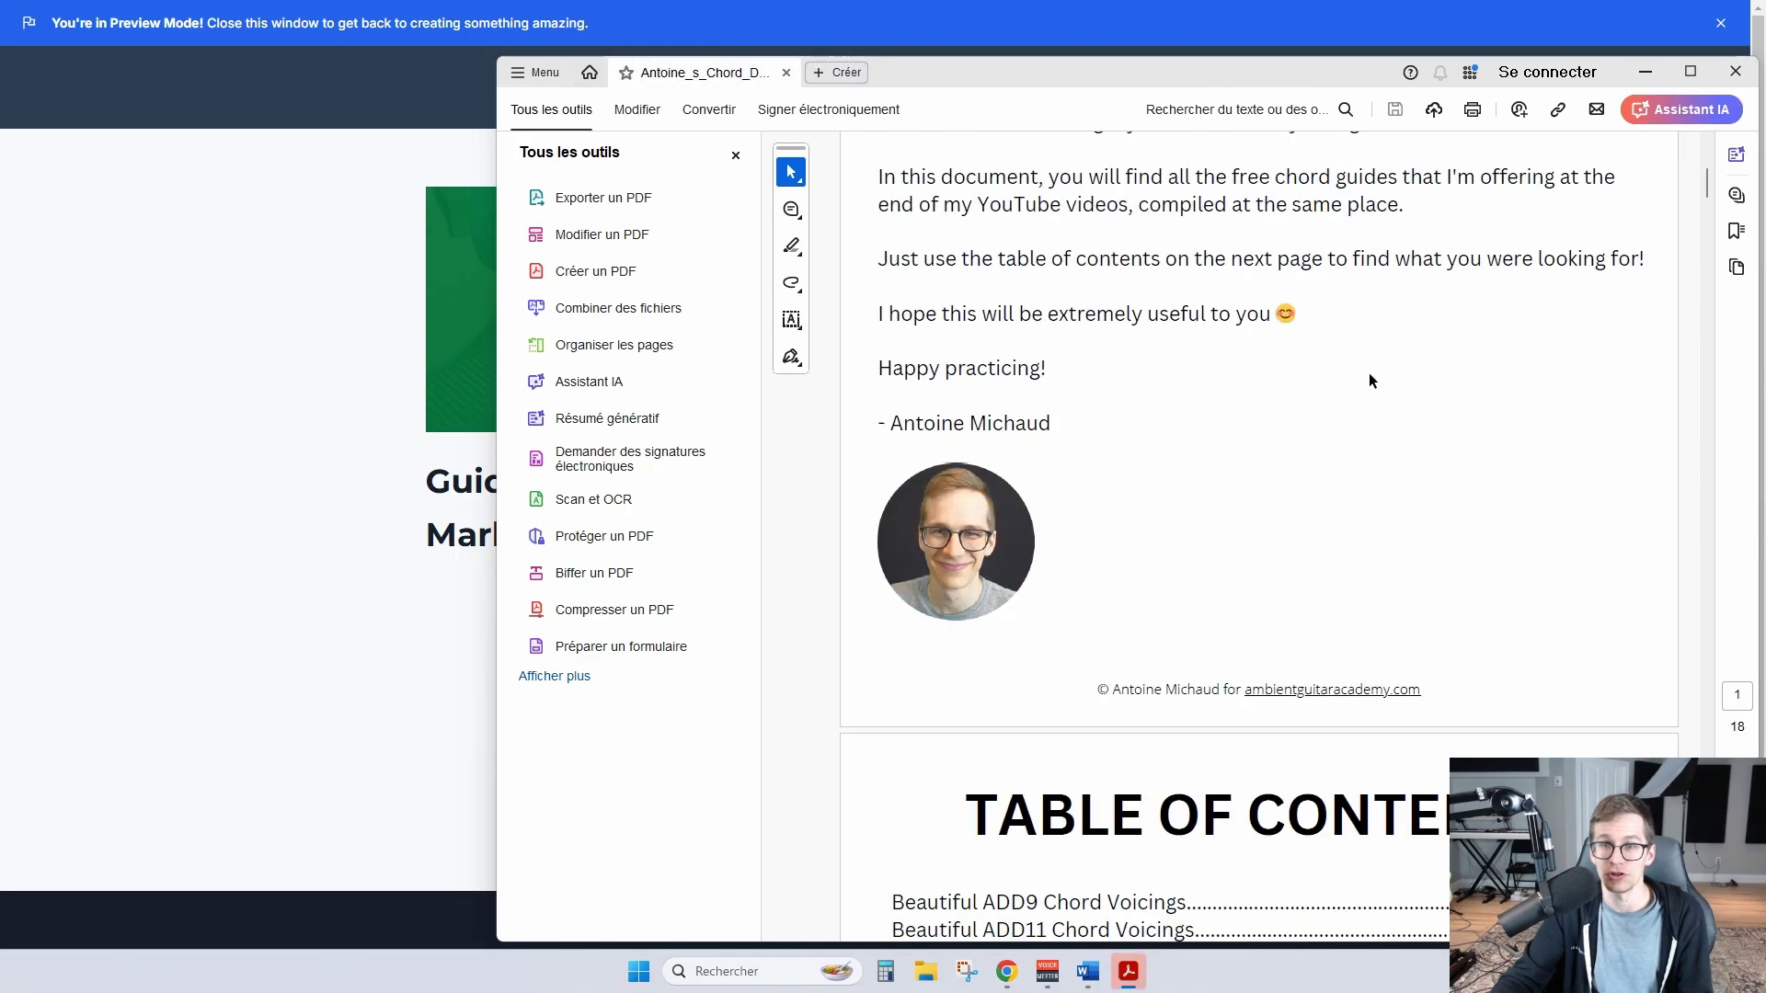
scroll(1385, 387, down, 5)
scroll(1451, 346, up, 10)
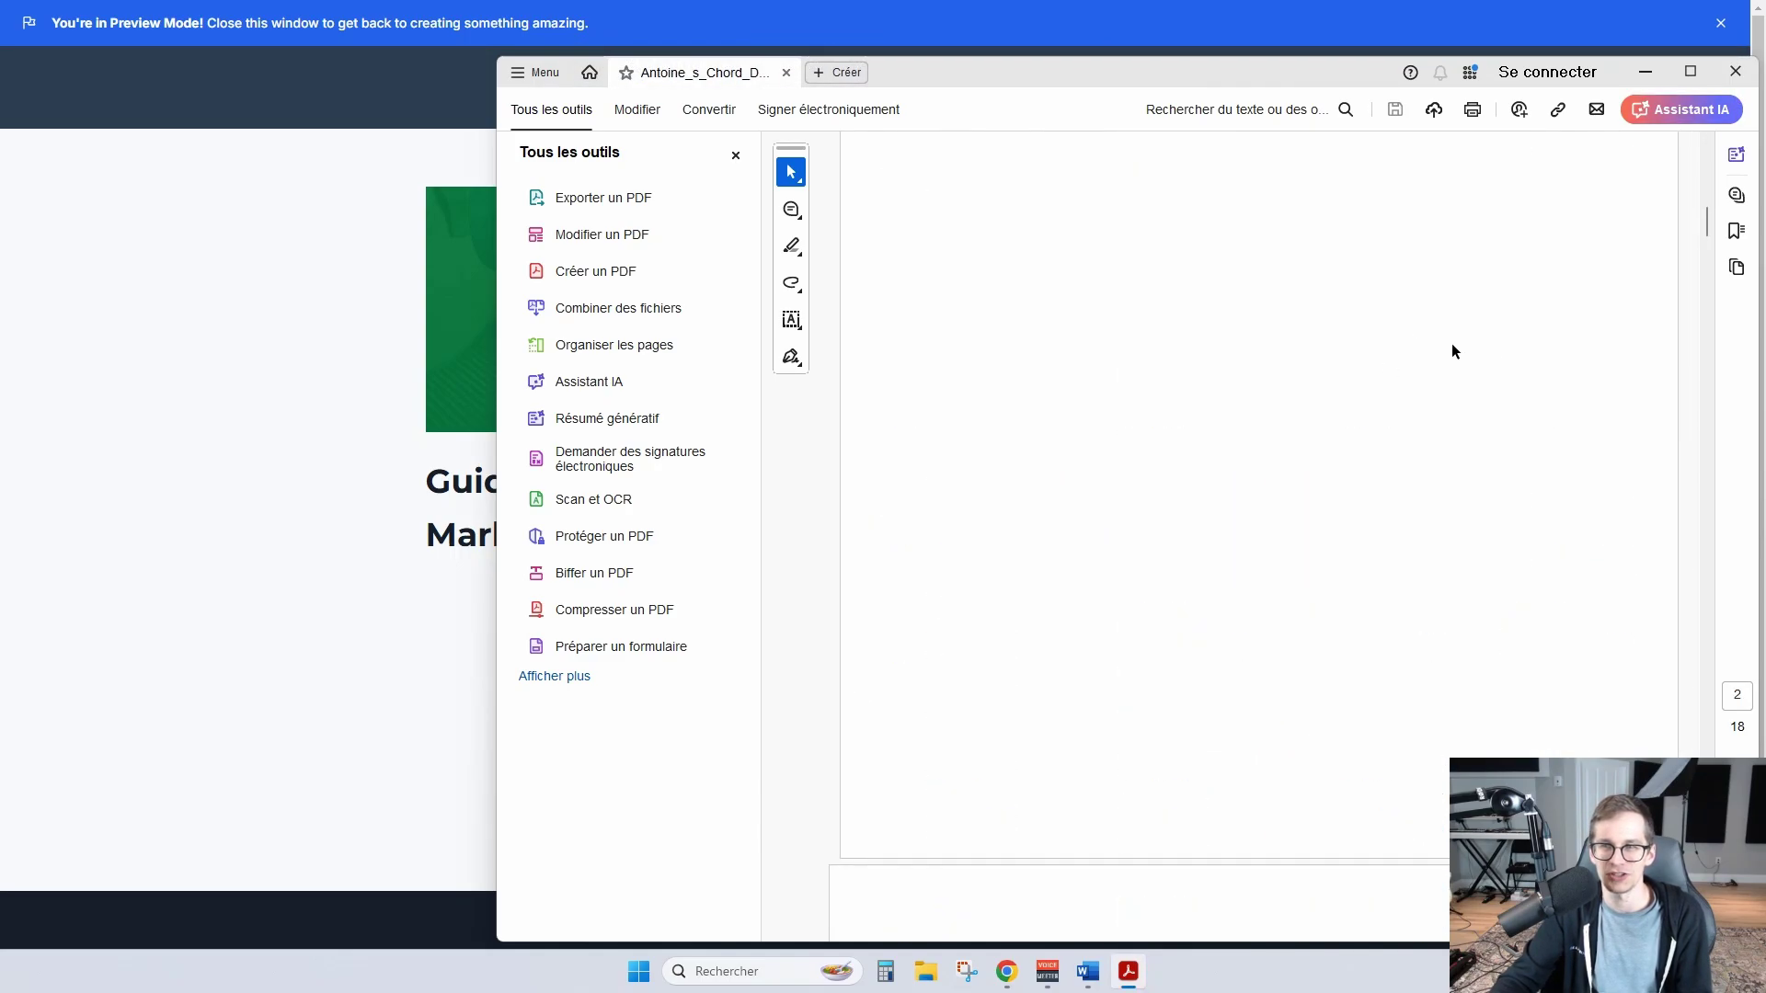
click(1726, 78)
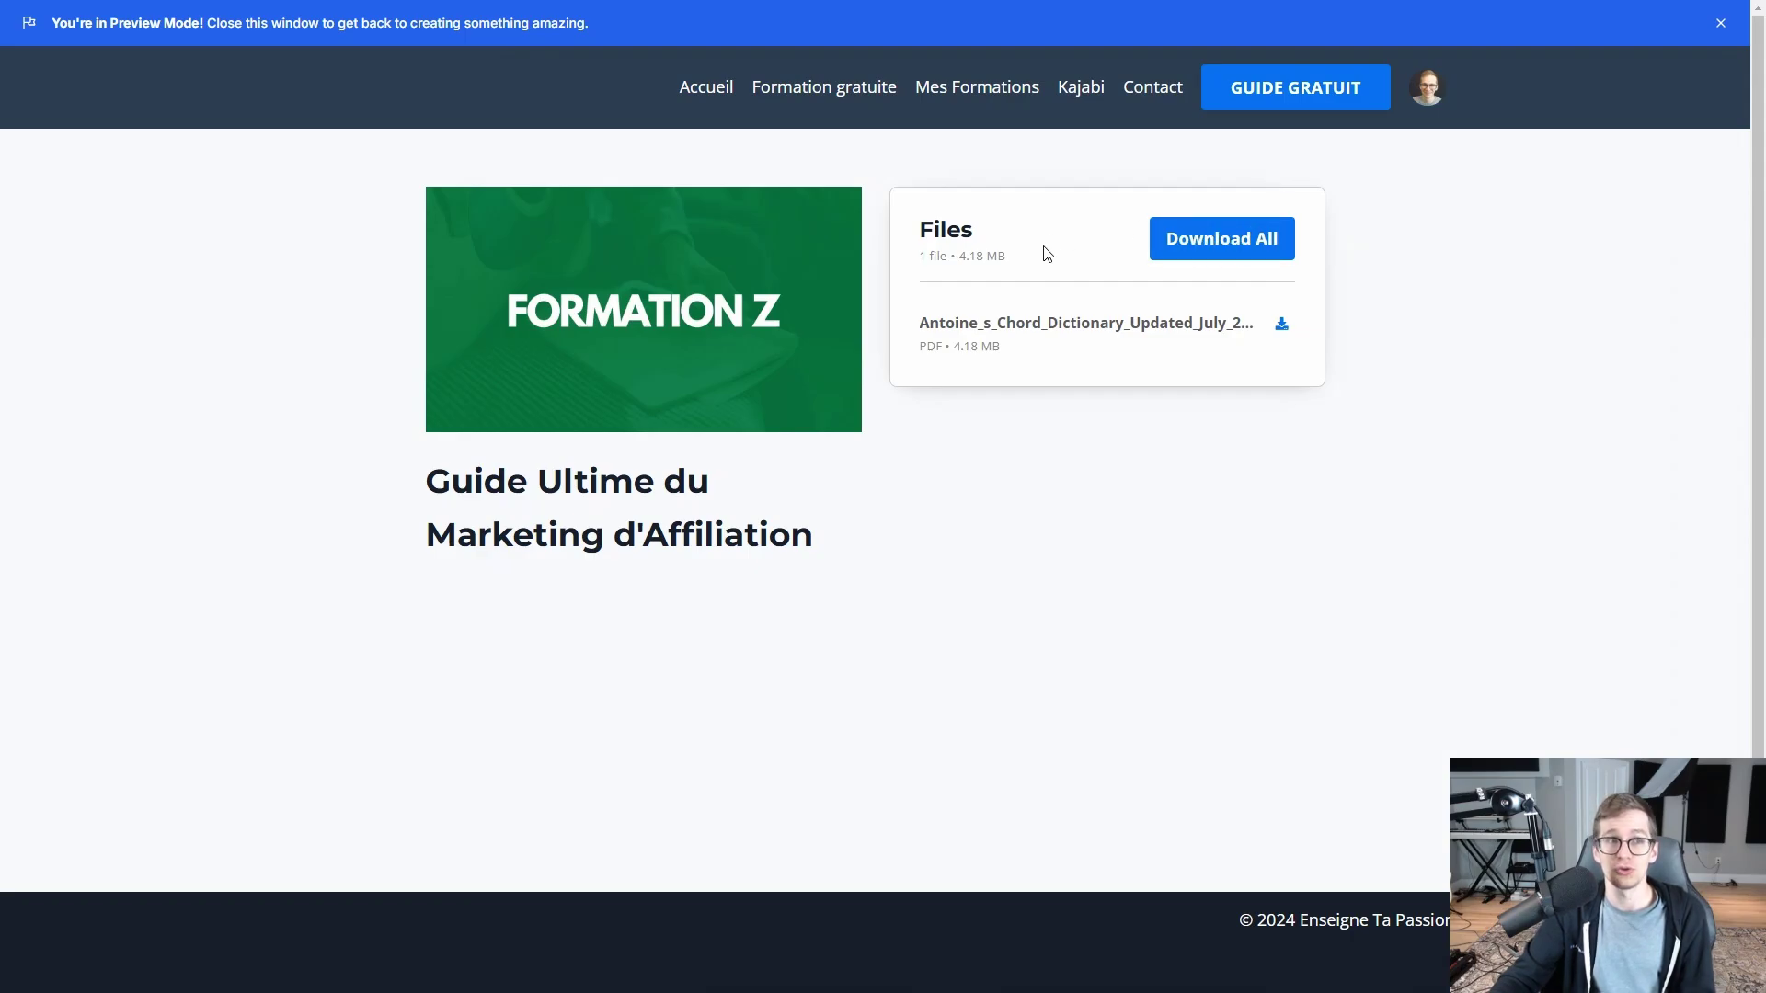
key(ctrl+w)
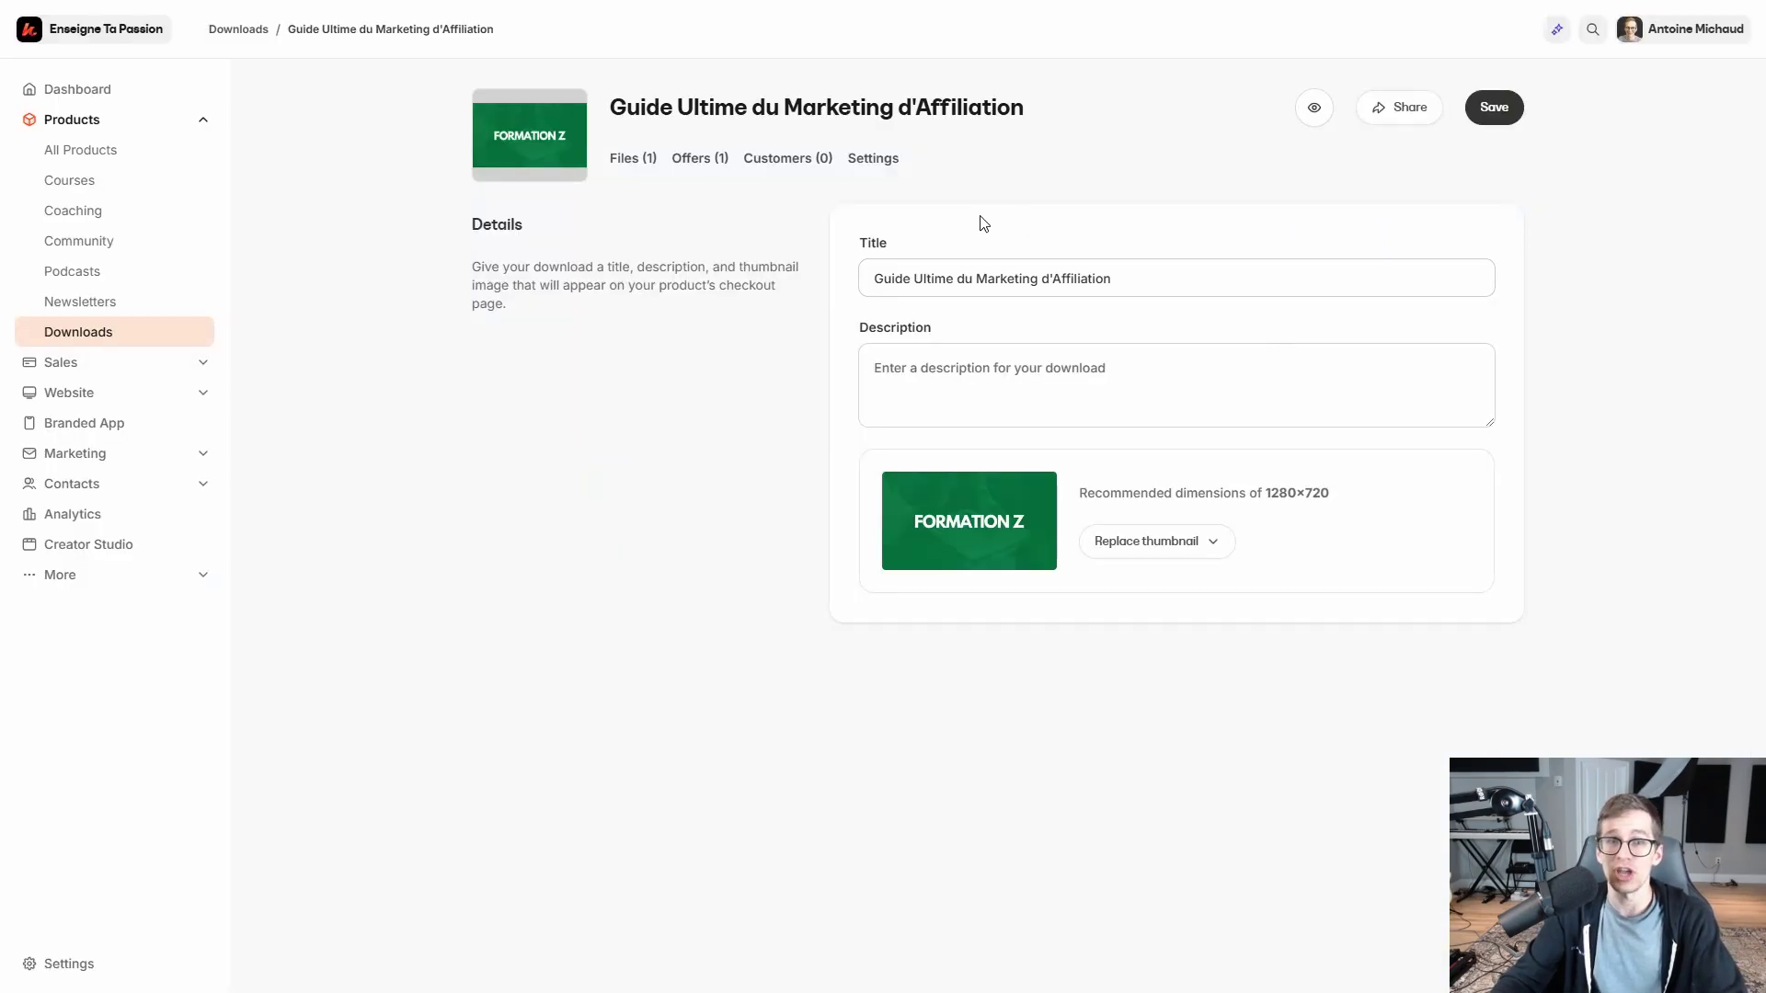
Step: Review the download's files, the upload sources for adding more files, and the actions available for the existing PDF
click(623, 165)
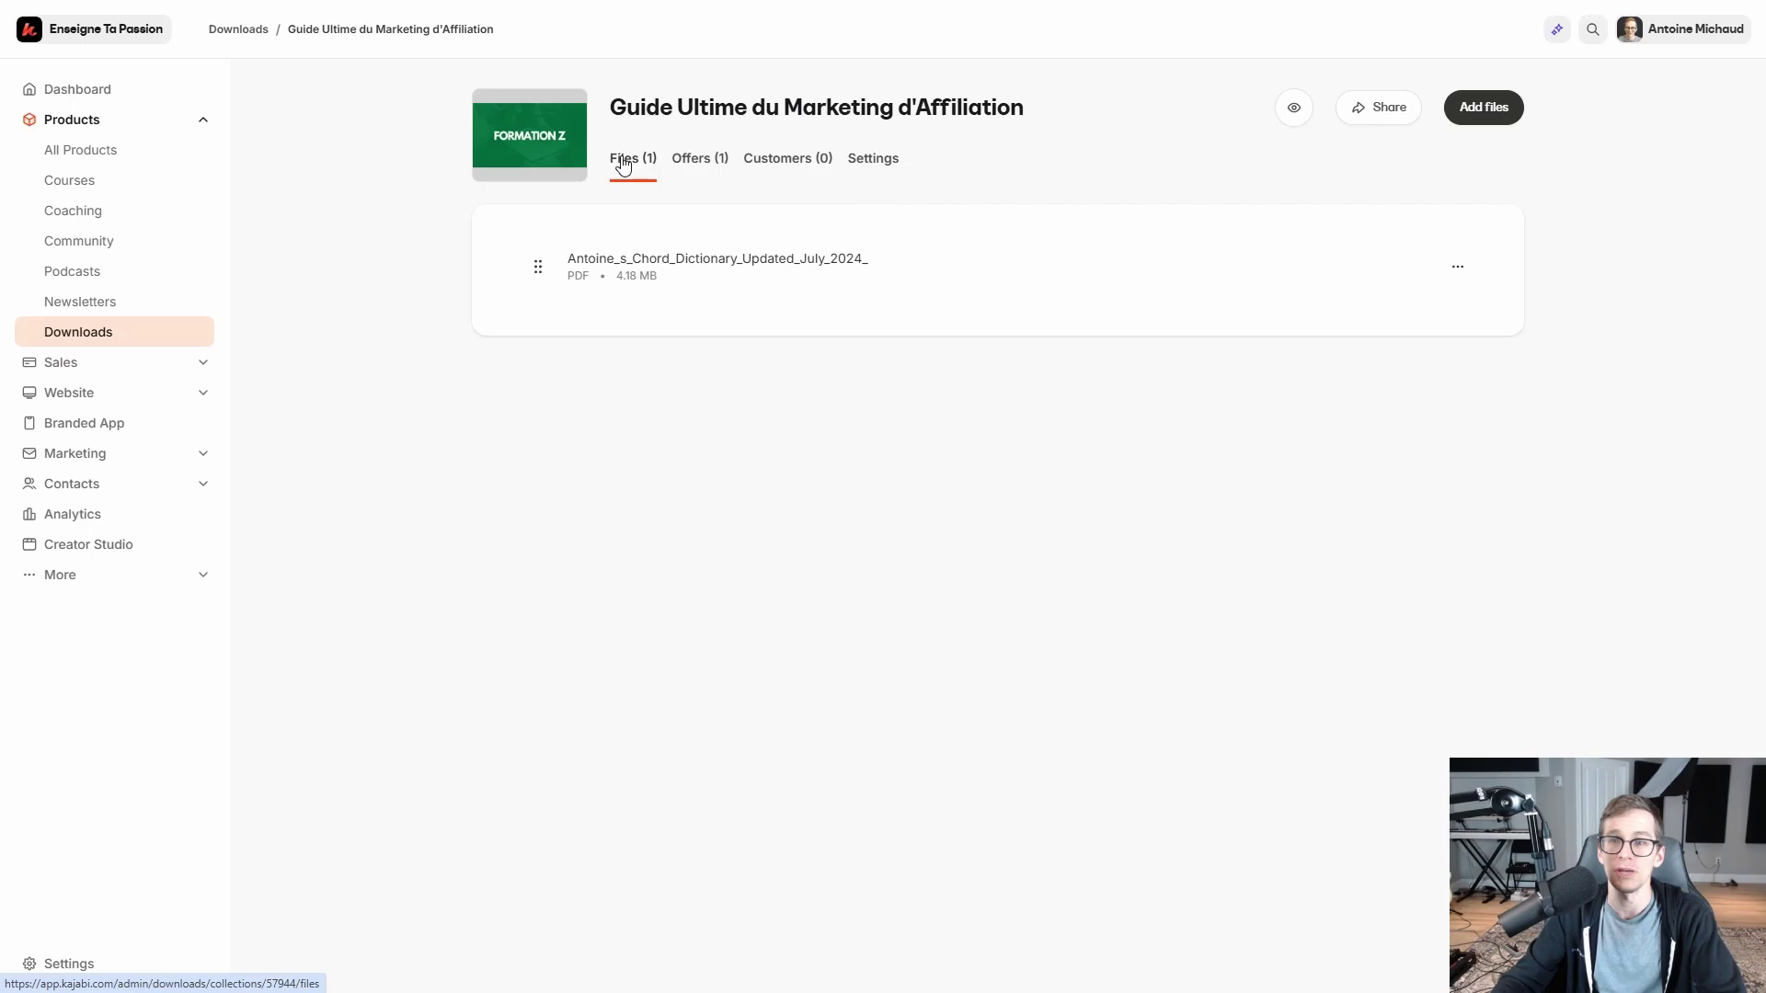
click(1483, 110)
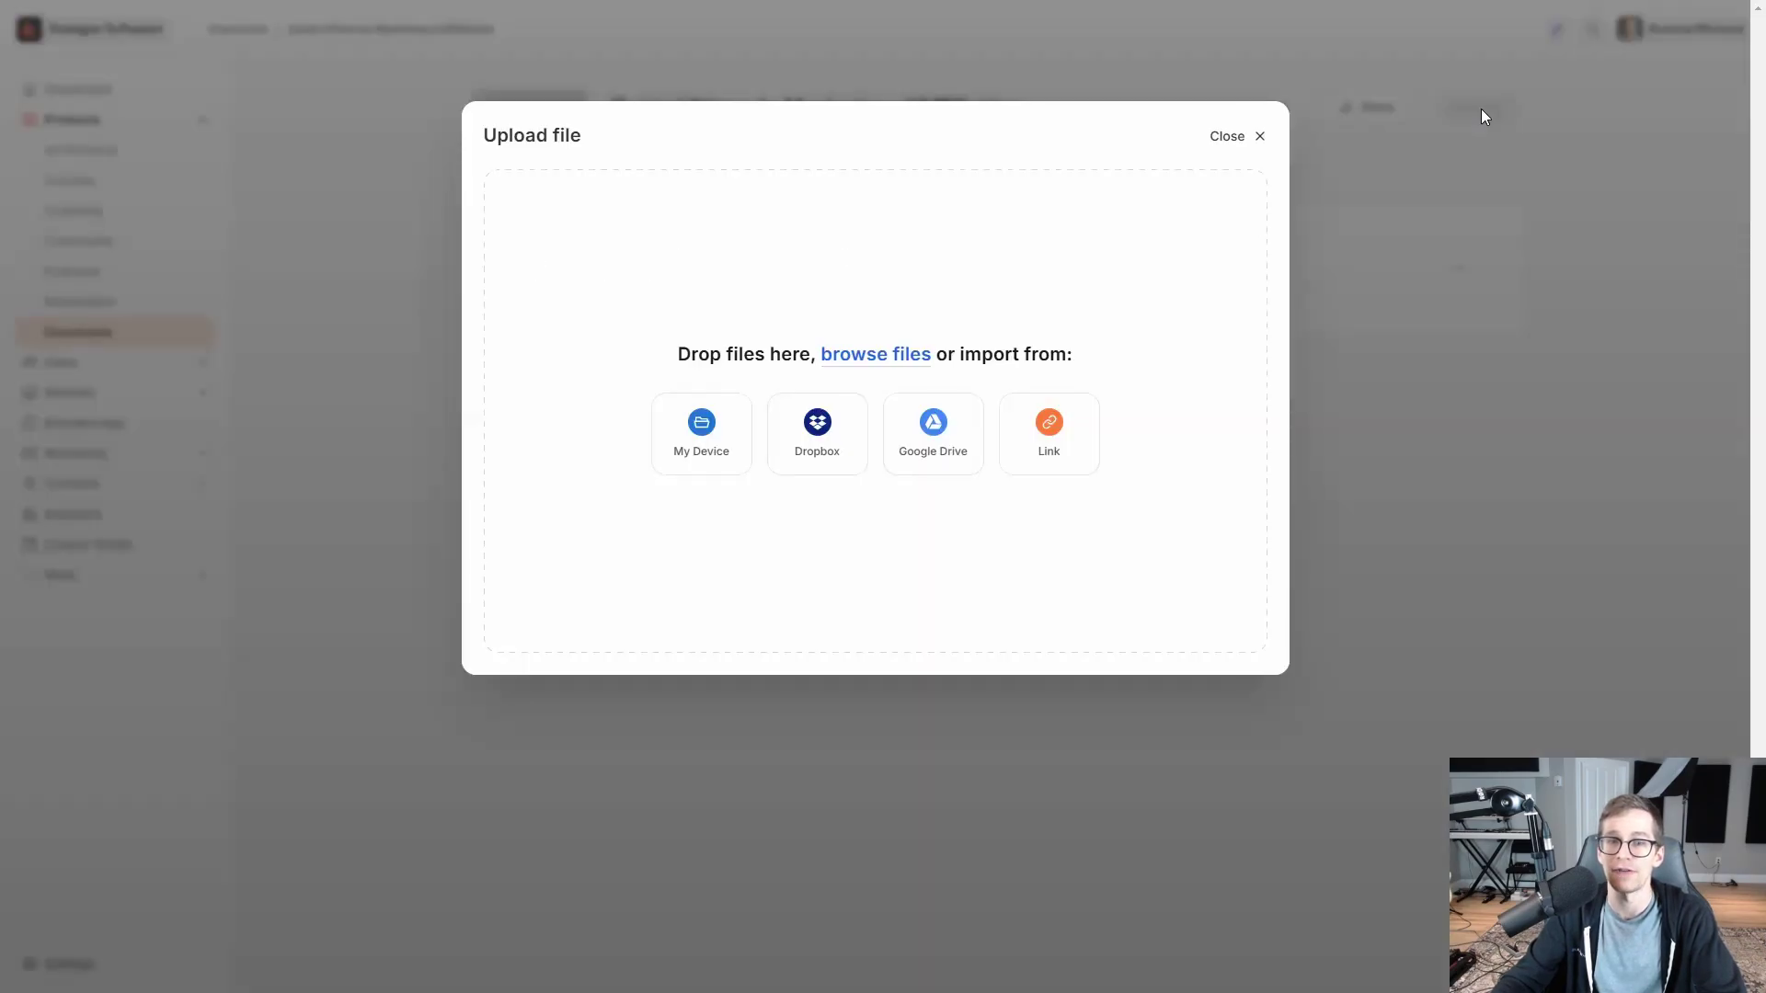
click(1242, 138)
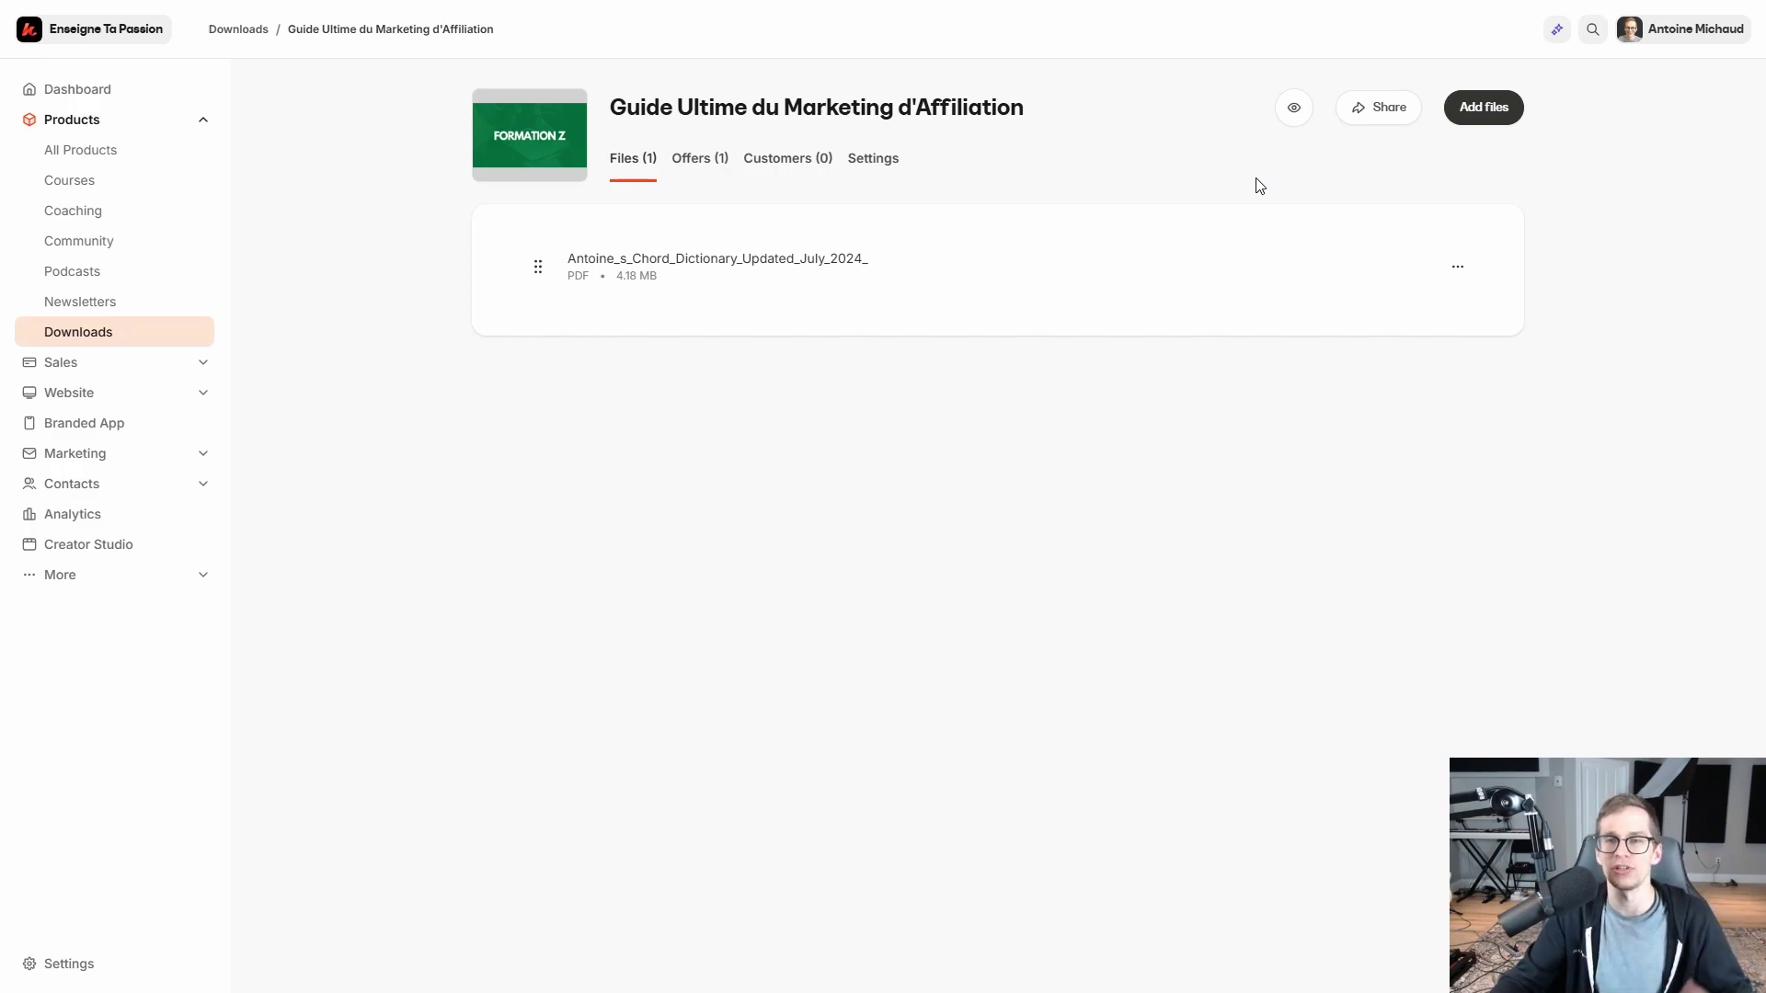
click(1457, 266)
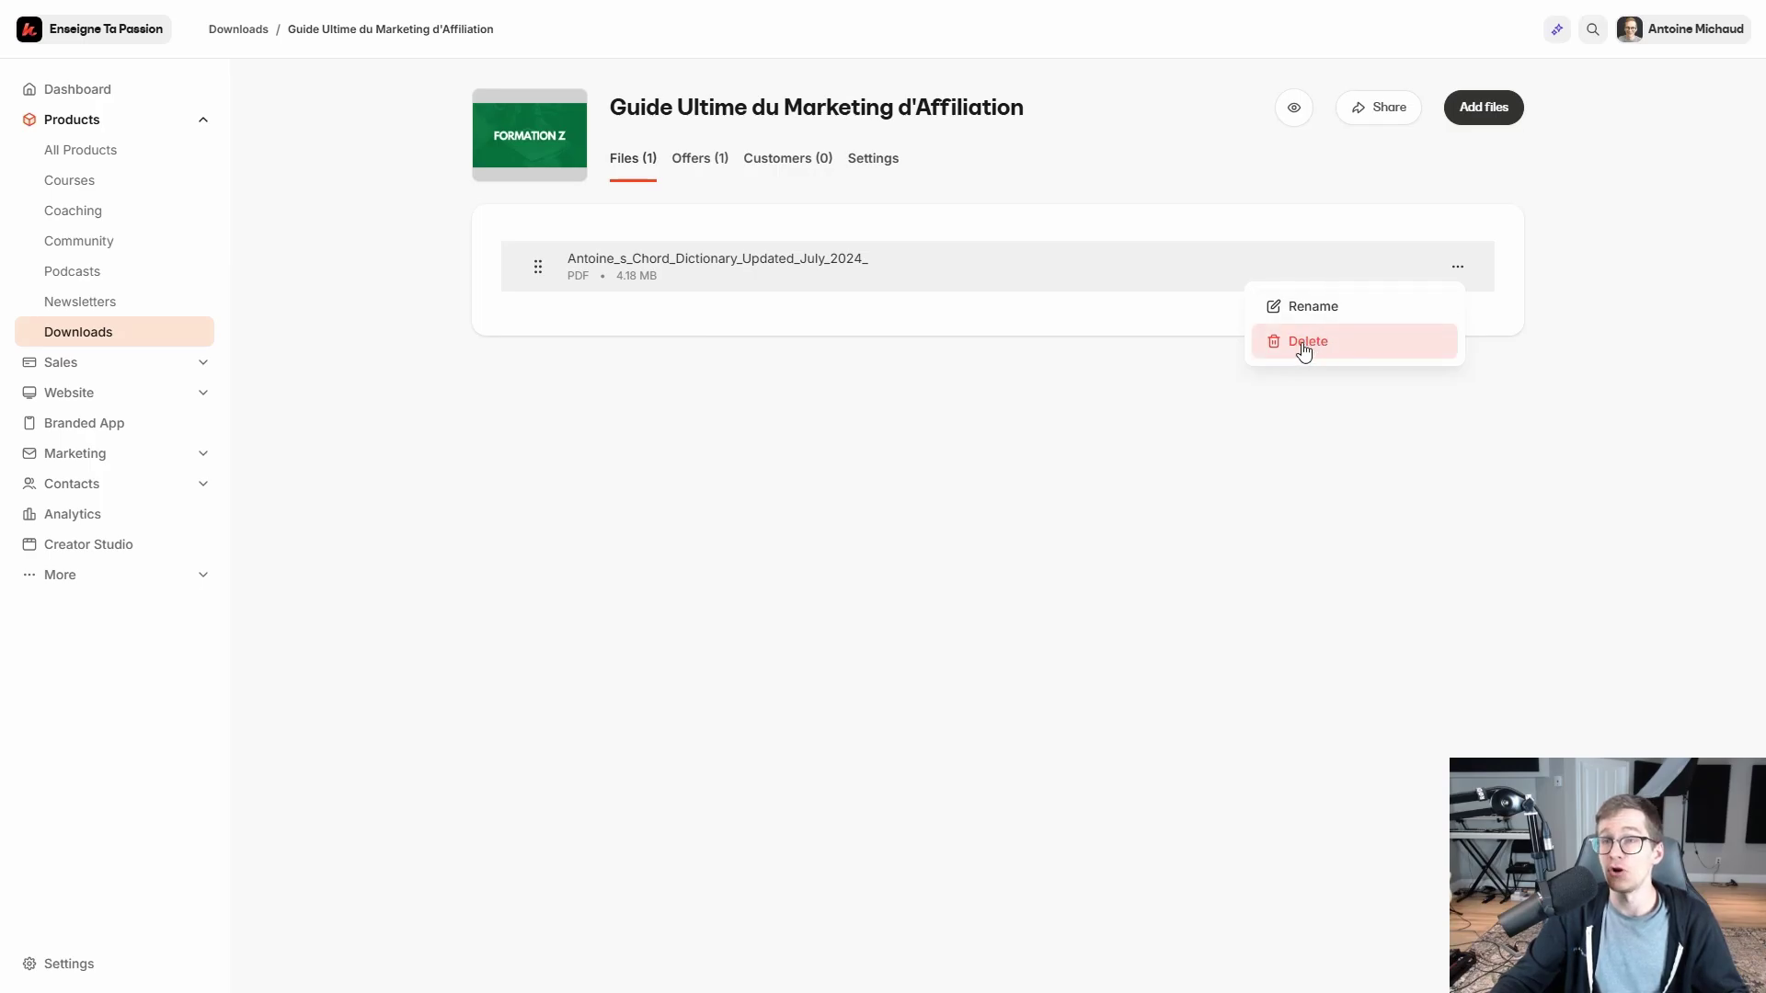
click(1482, 109)
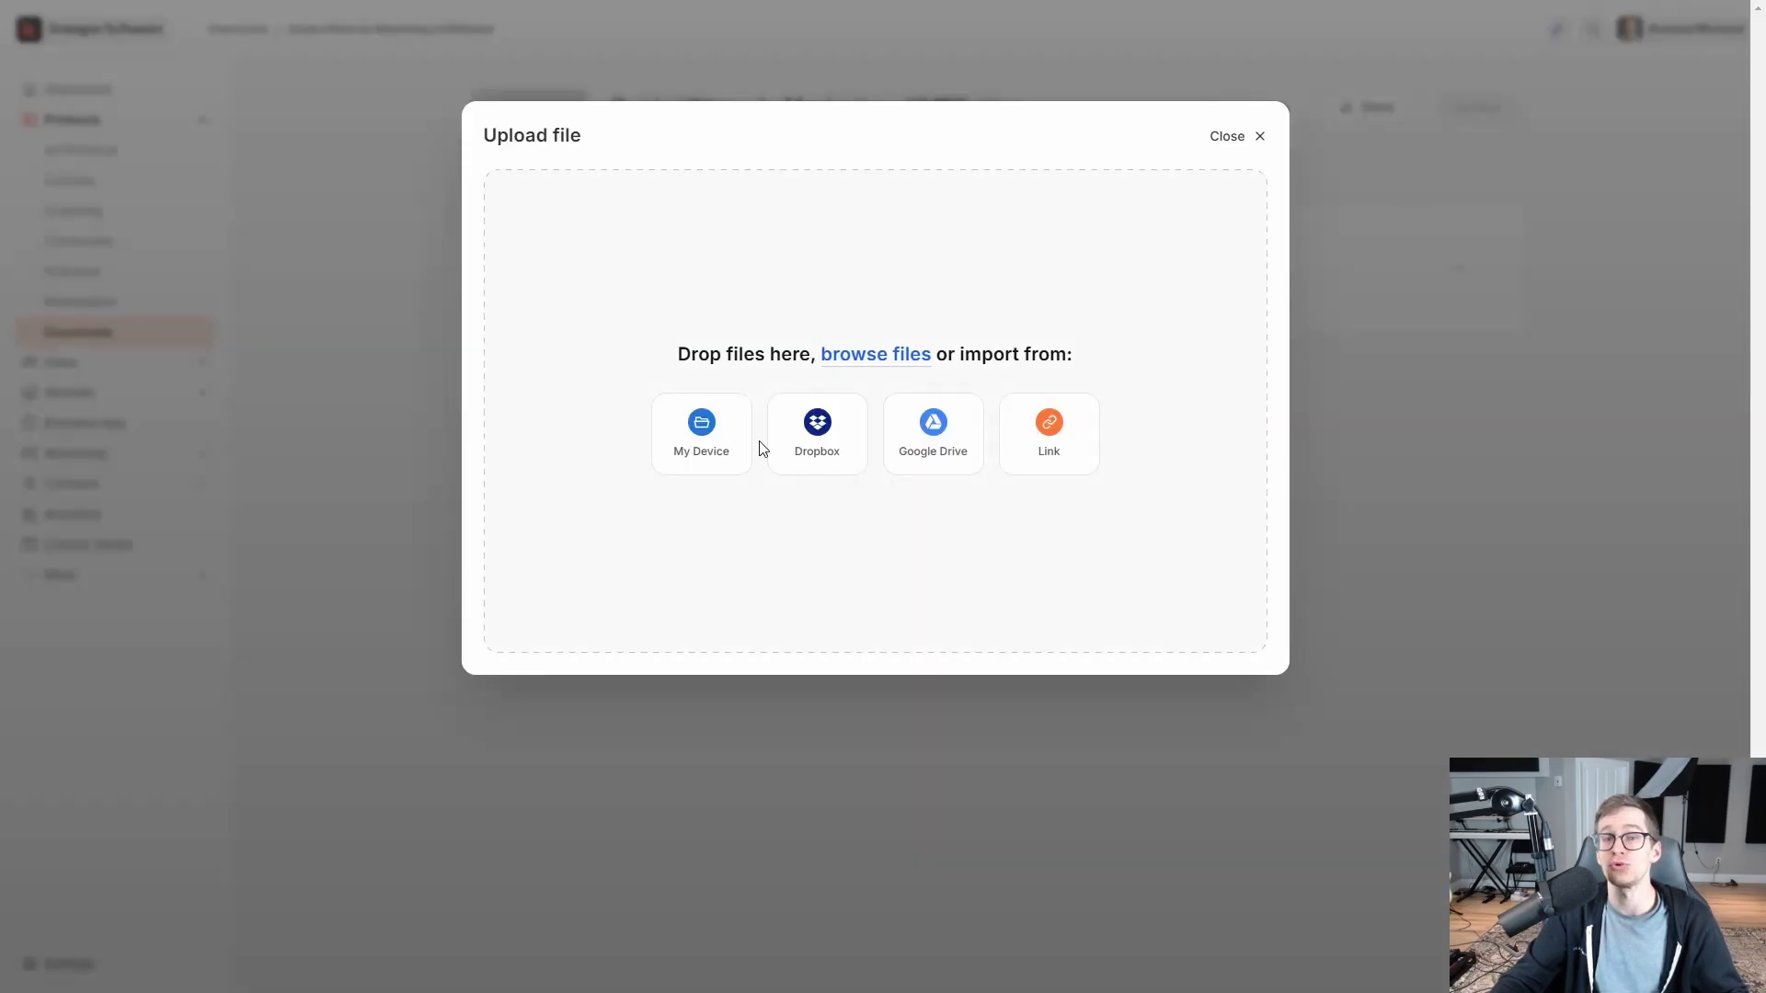
click(1234, 138)
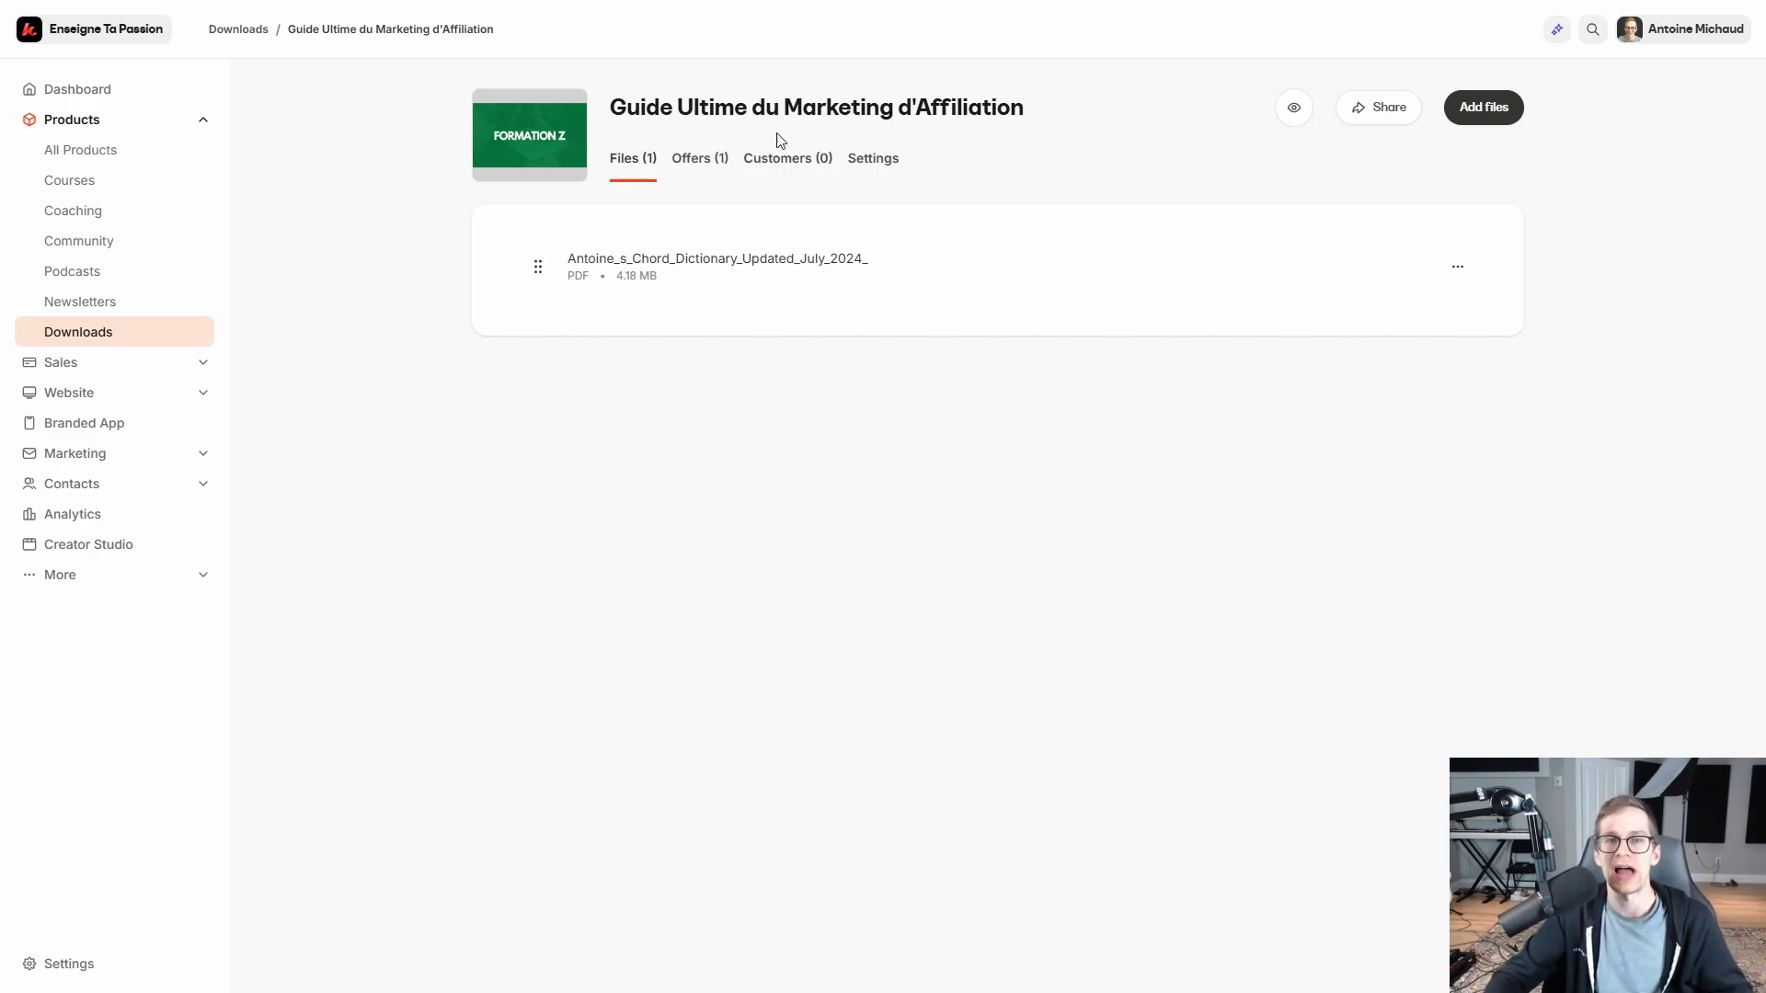
Step: Open the download's "Guide Ultime du Marketing d'Affiliation" offer and bring up its checkout page for editing
click(699, 162)
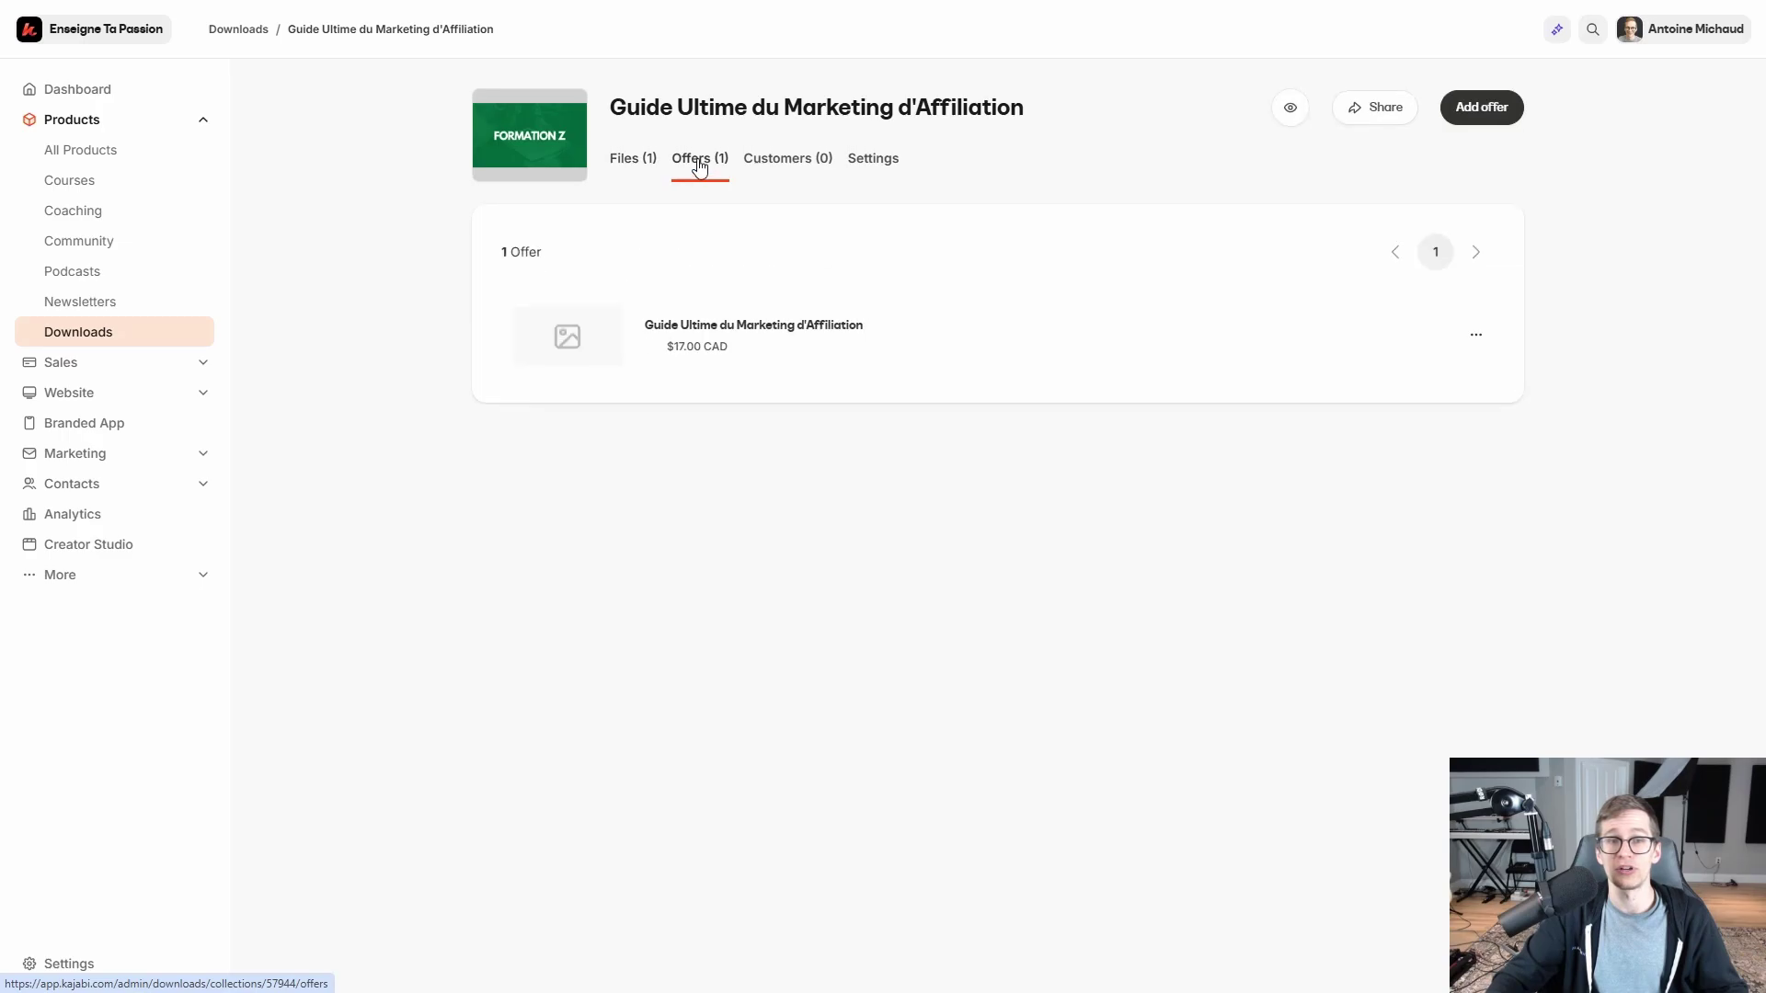
click(761, 336)
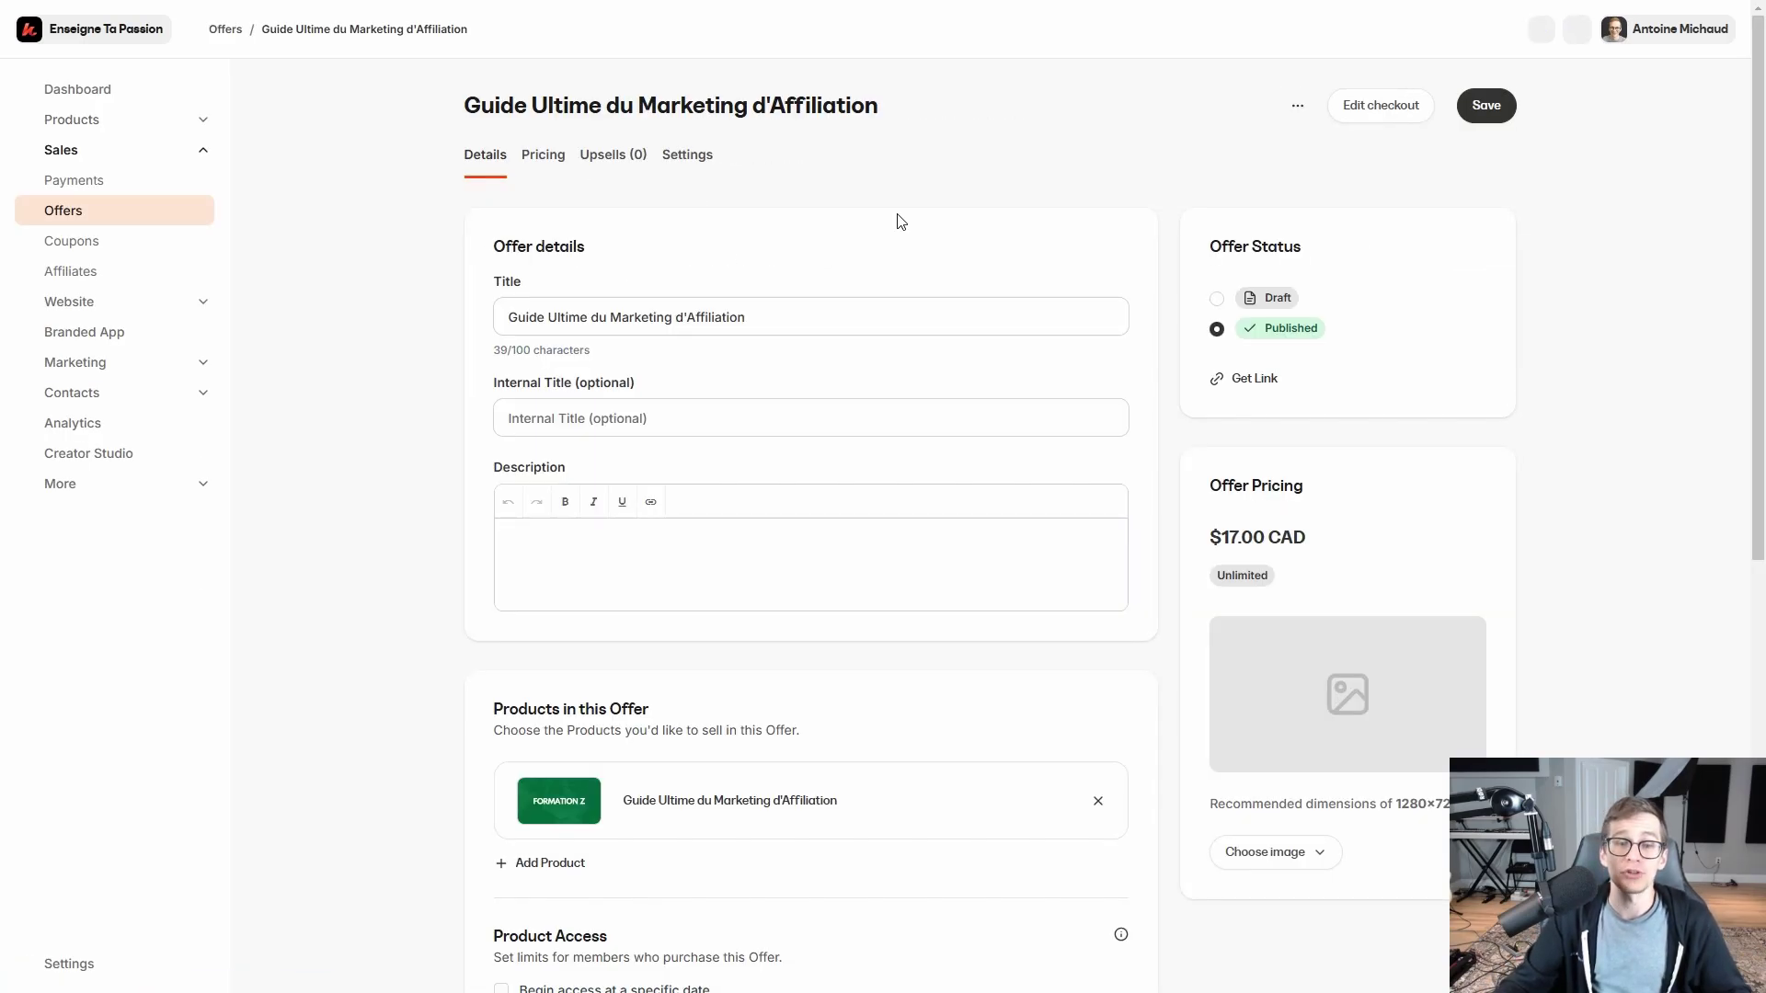
click(1385, 108)
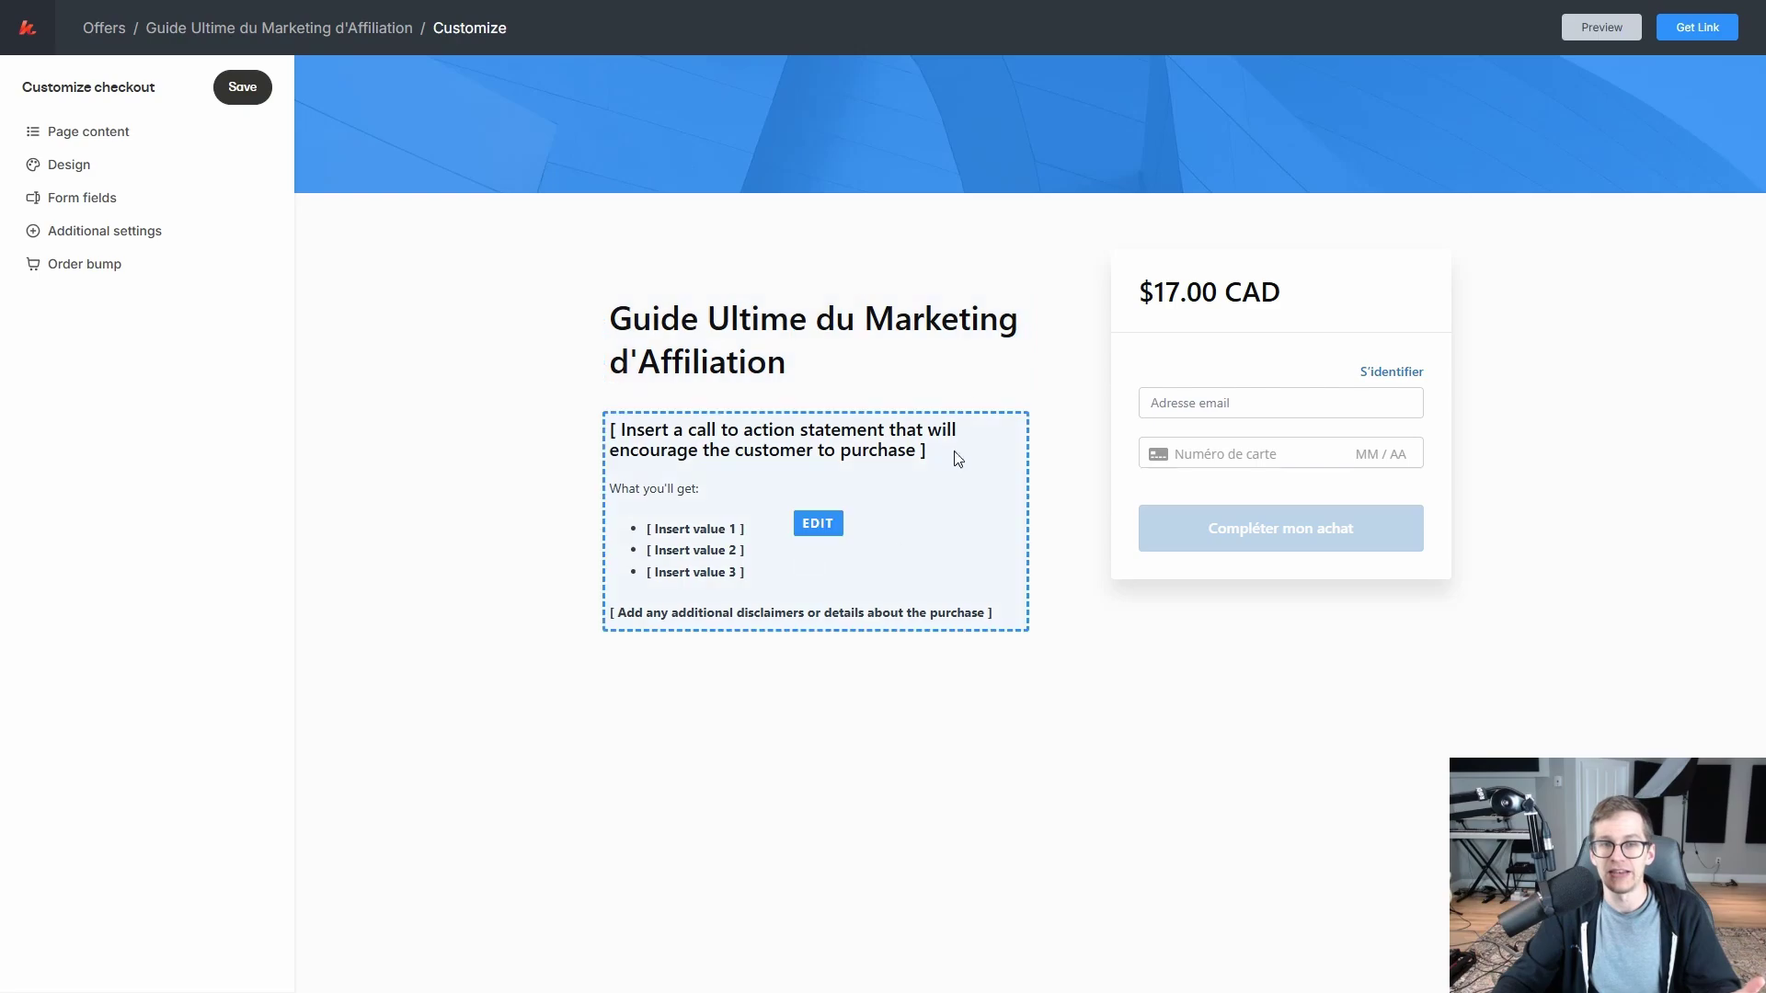
Step: Replace the checkout description with "Bénéfices de ce guide:" followed by a bulleted list of A, b and c, and save it
click(739, 486)
drag(224, 661, 3, 290)
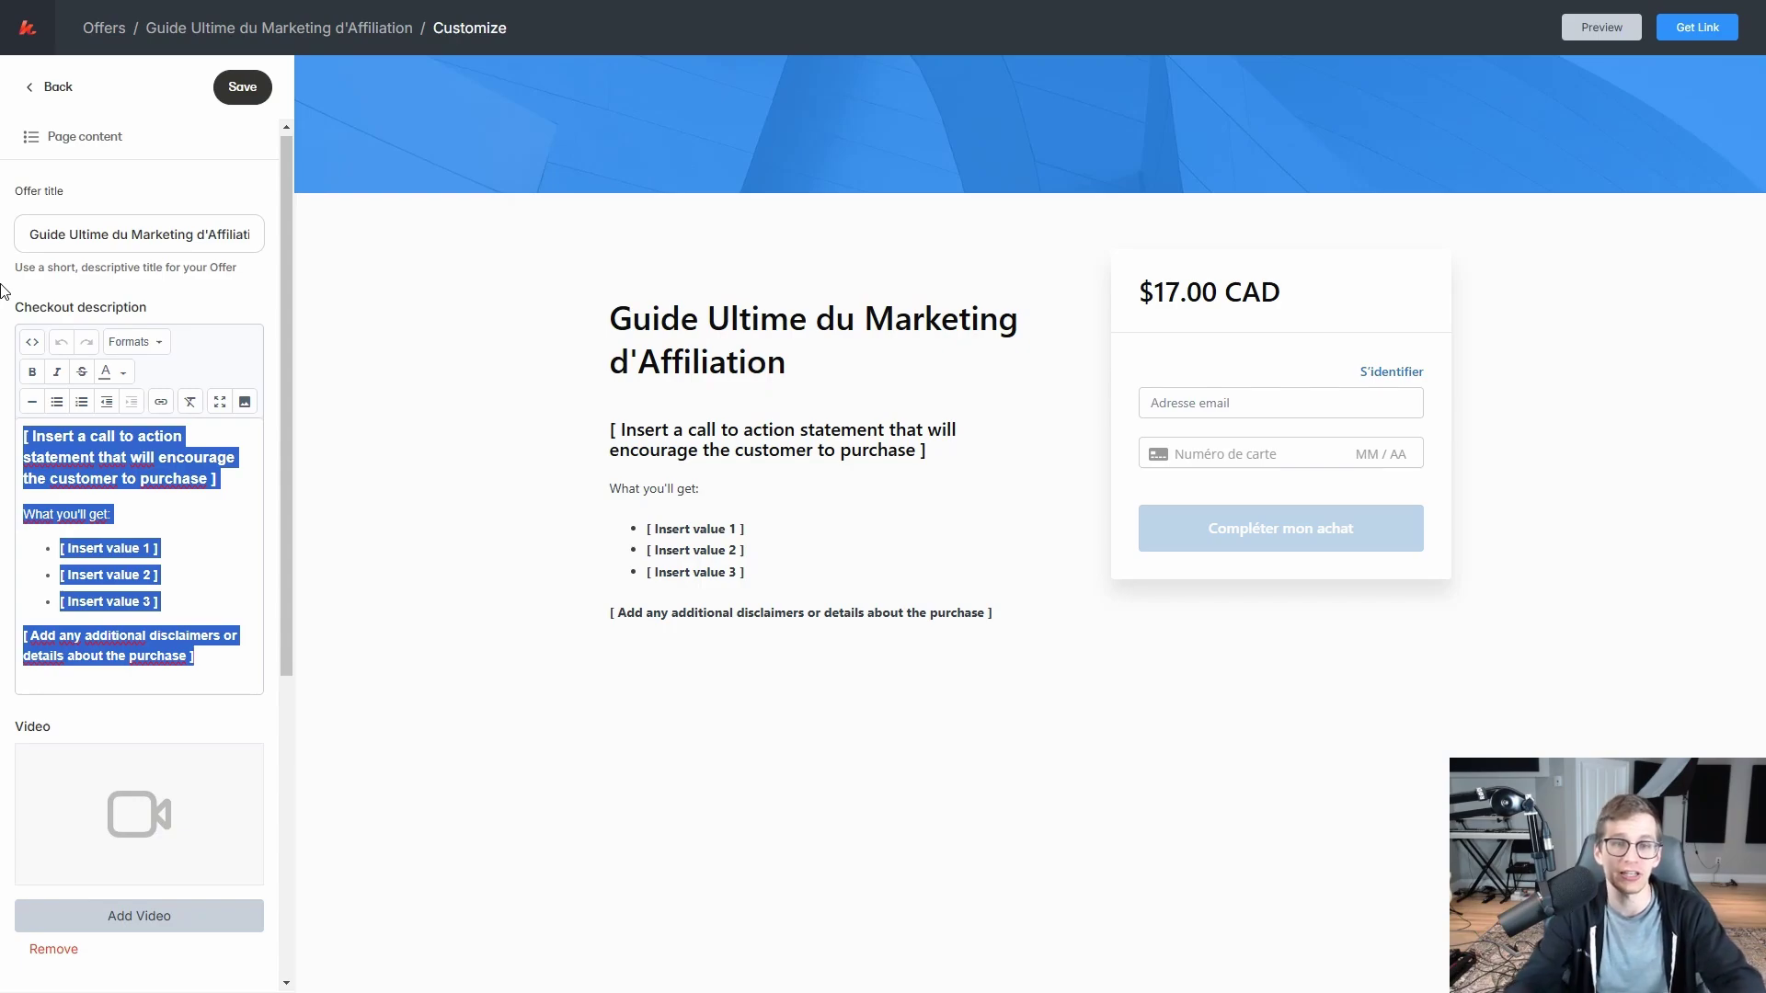
text(Bénéfices de ce guide:)
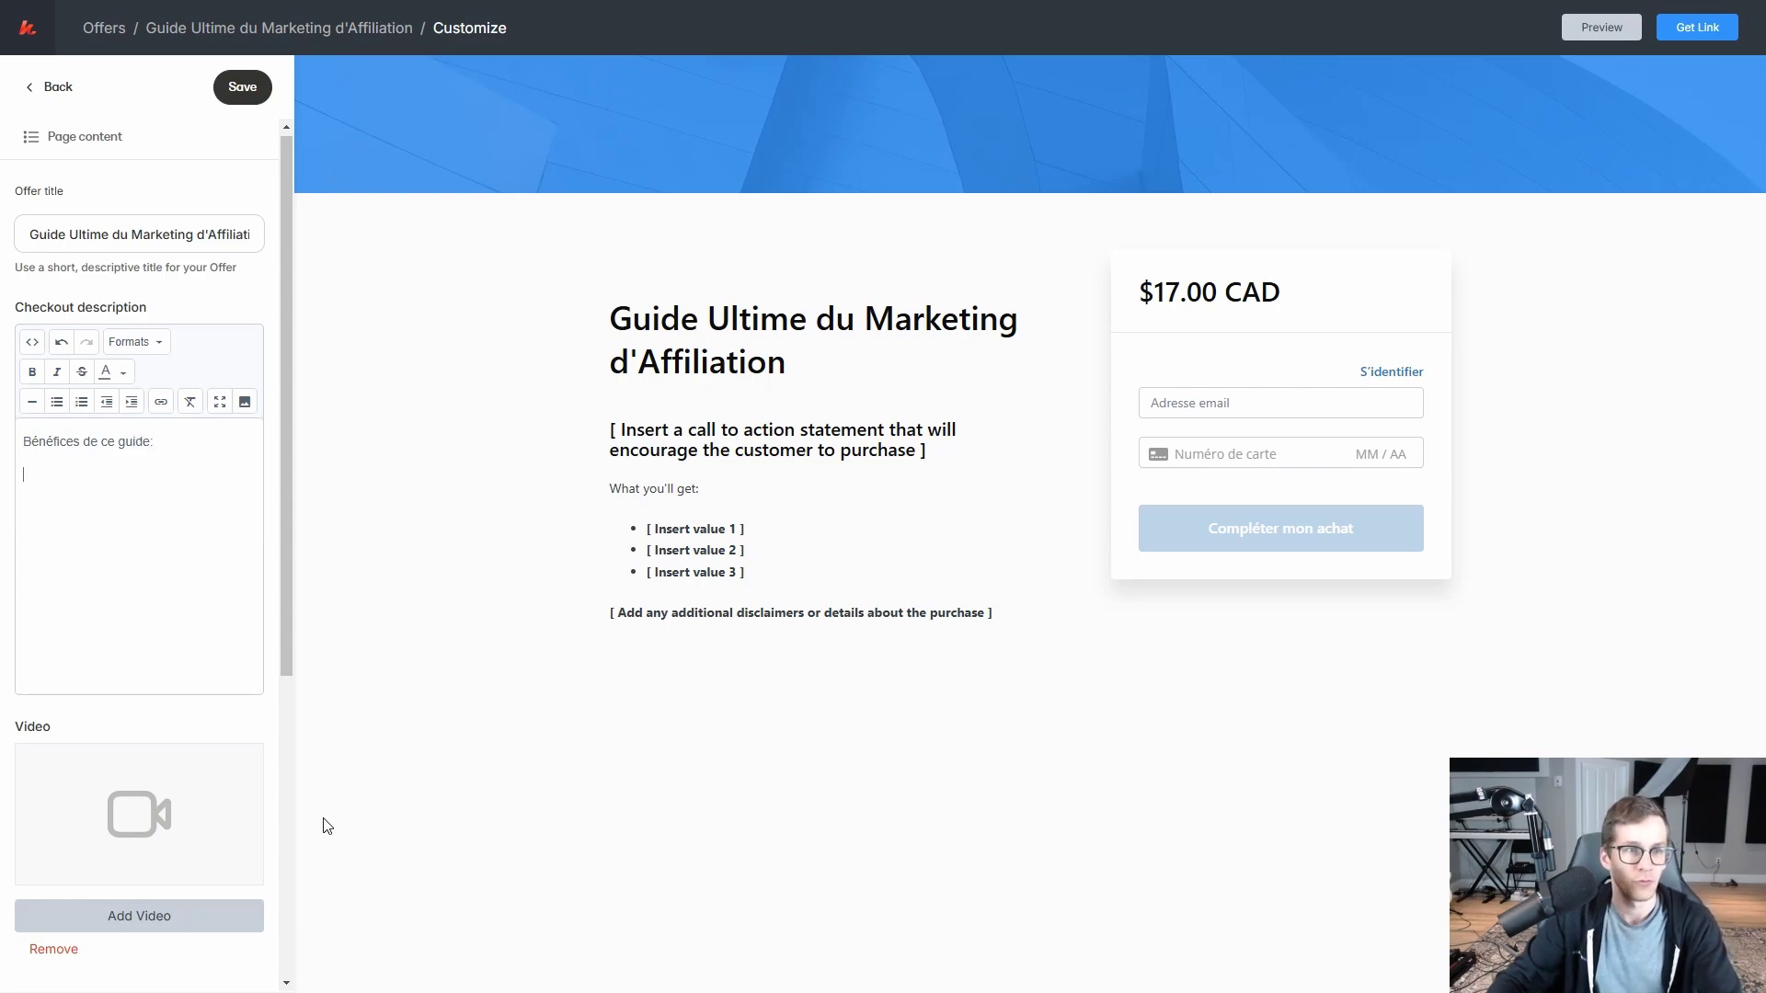
click(58, 401)
text(A)
key(Return)
text(b )
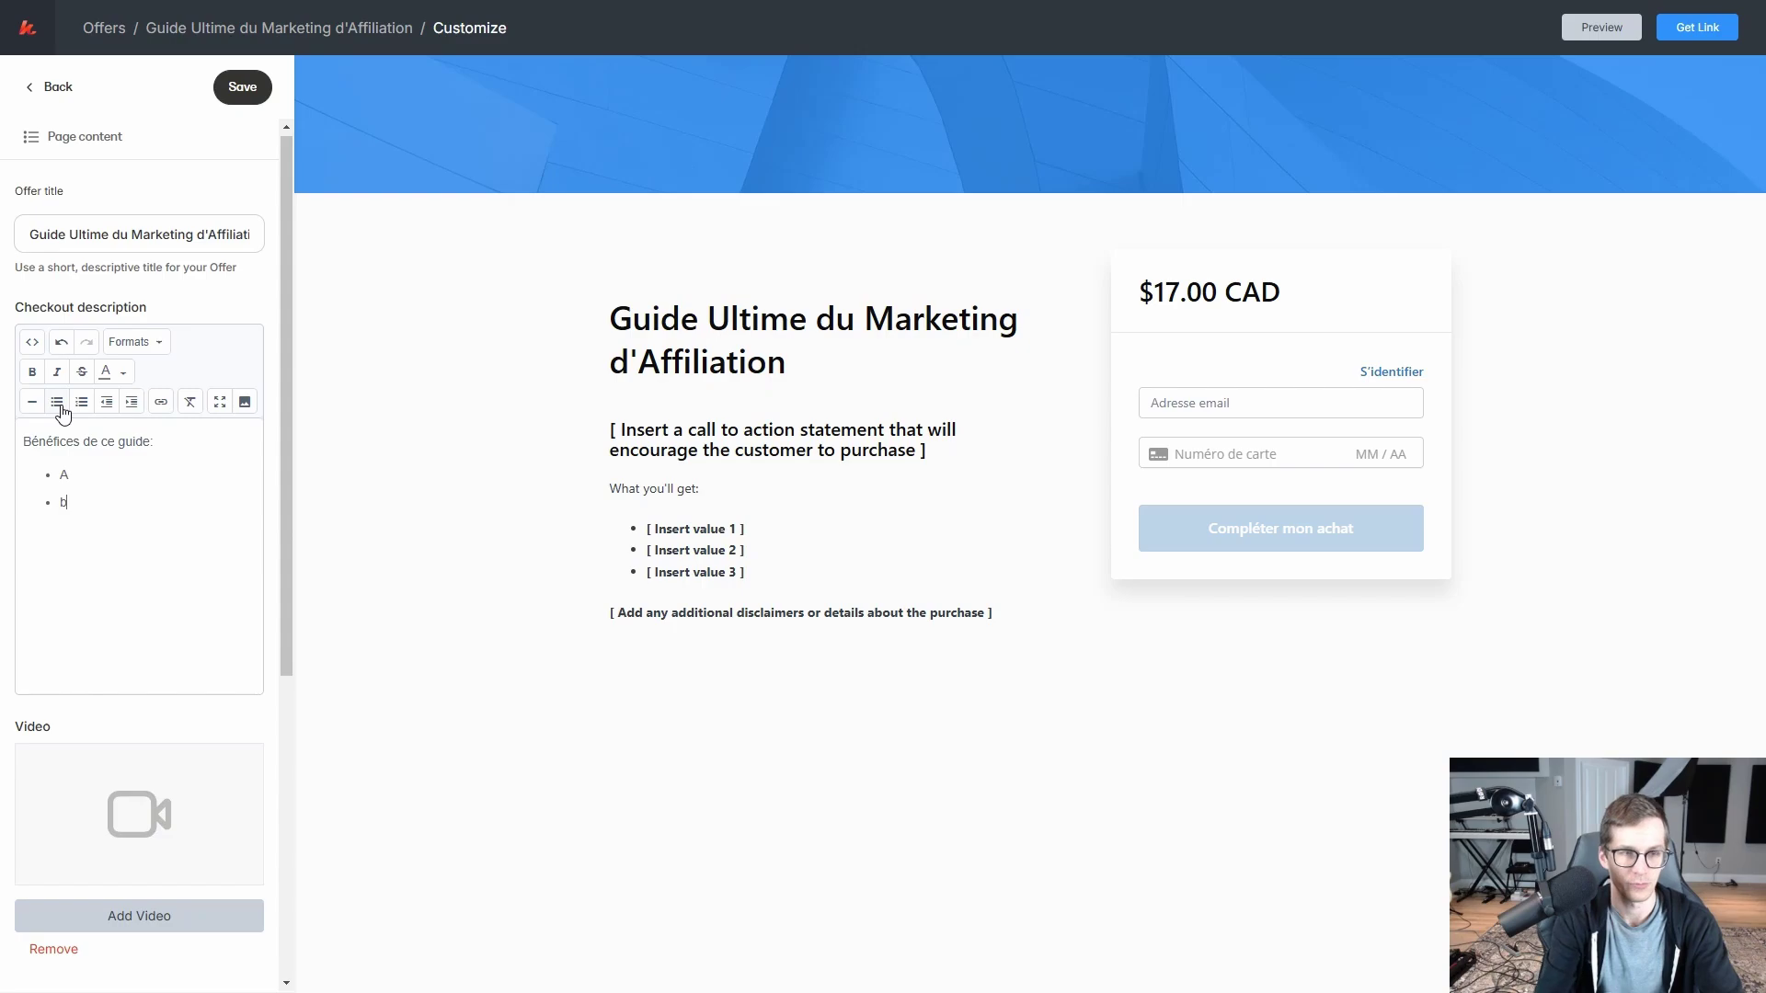
text(c)
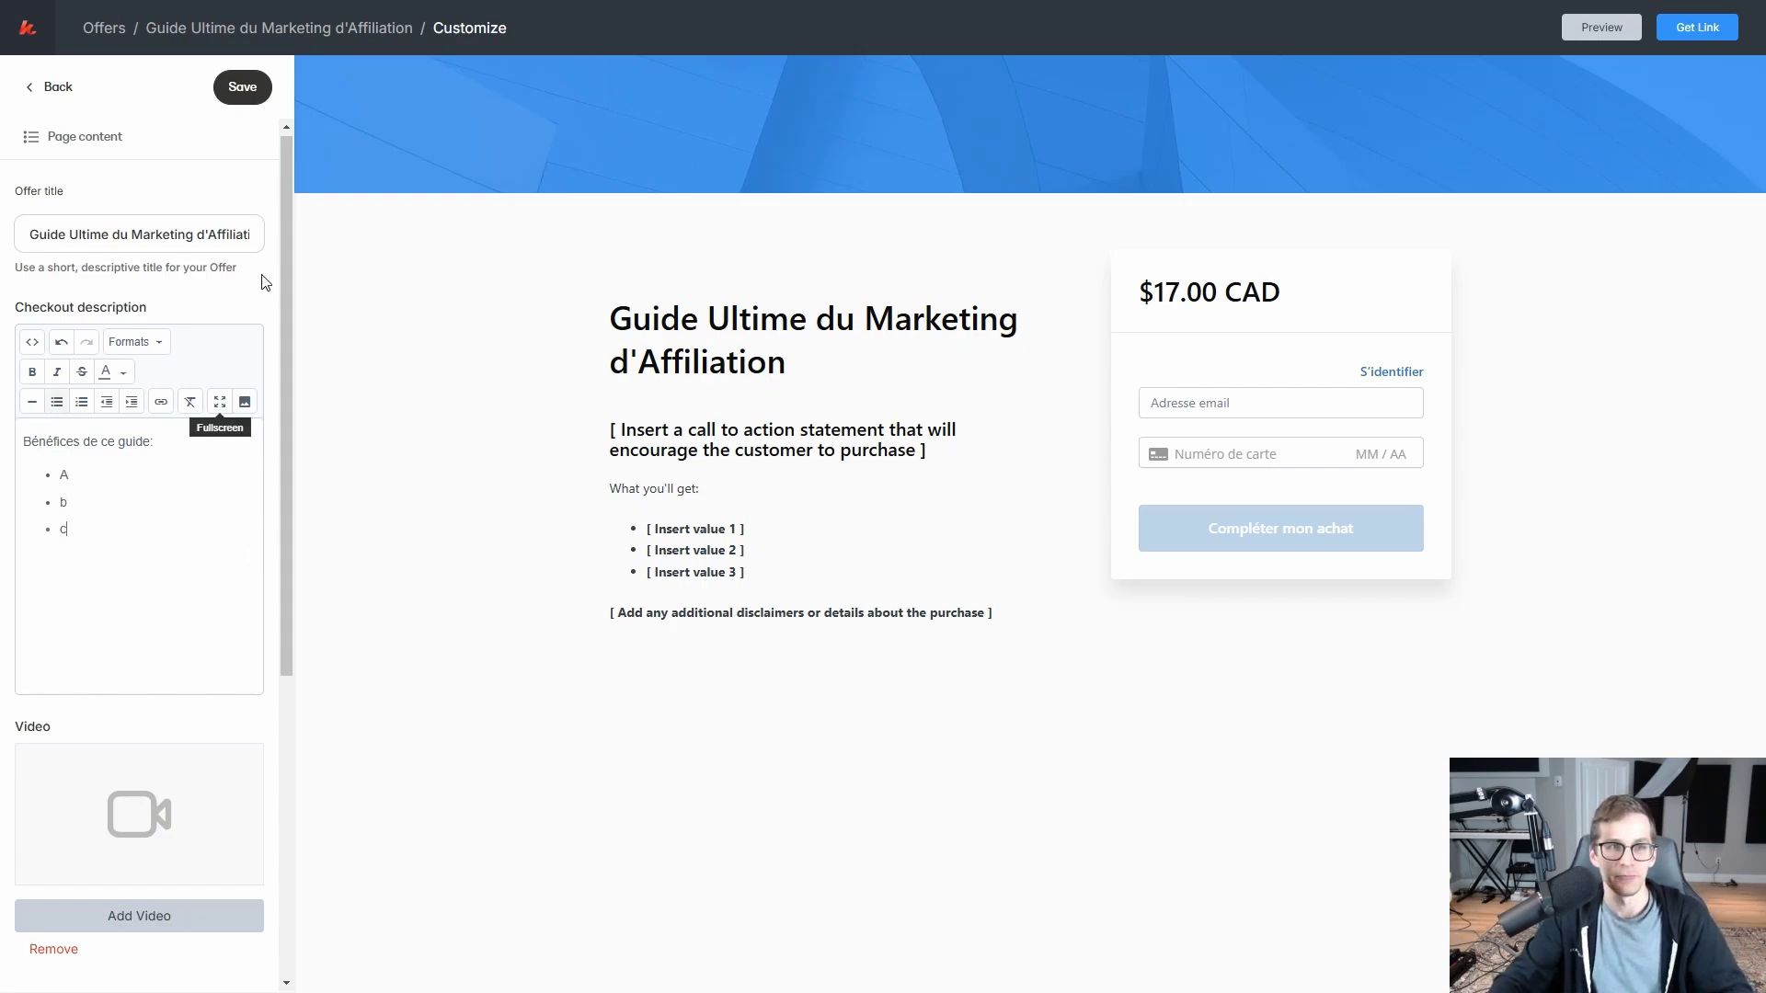
click(237, 101)
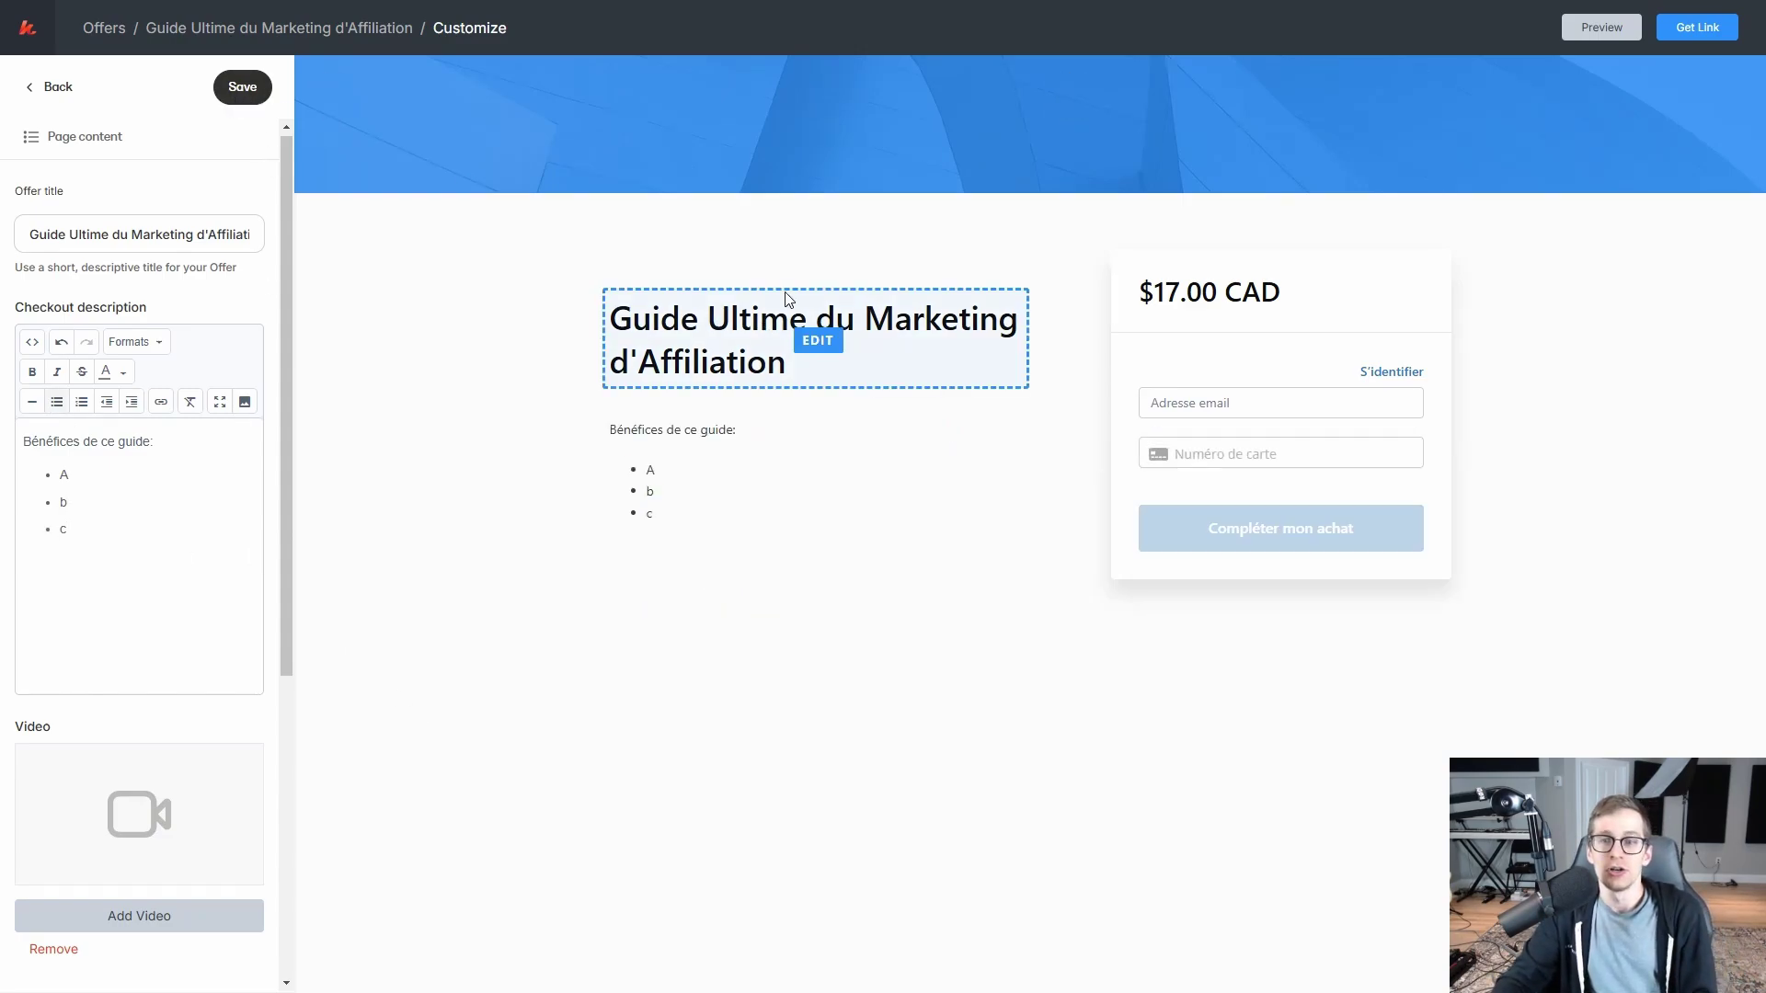